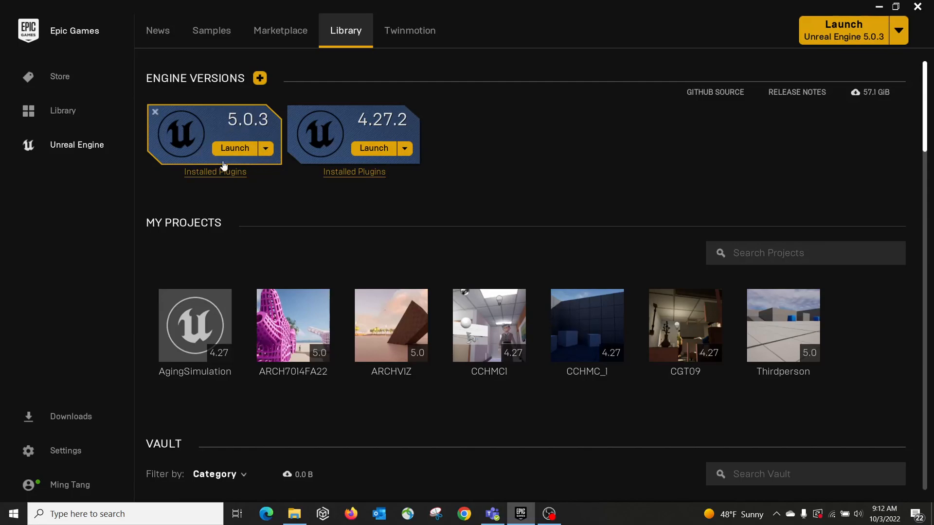
left_click(265, 149)
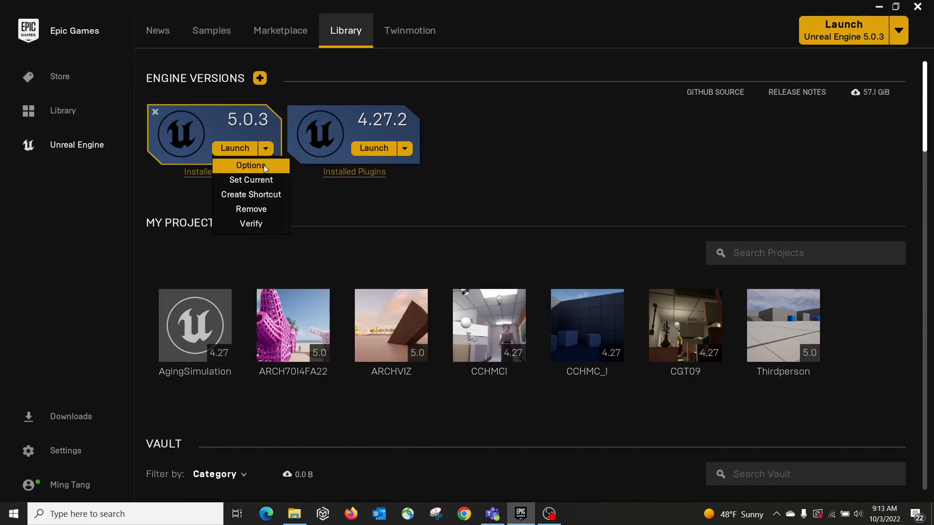
left_click(263, 165)
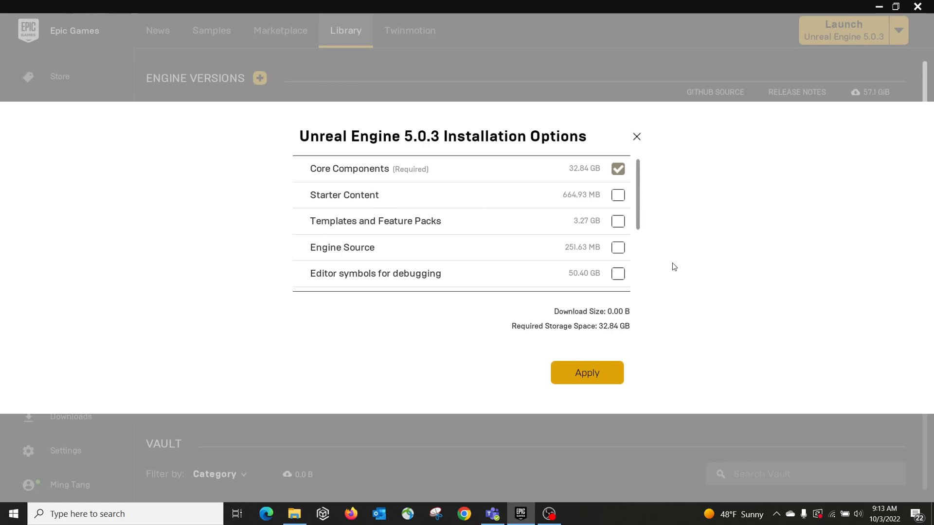
left_click(636, 138)
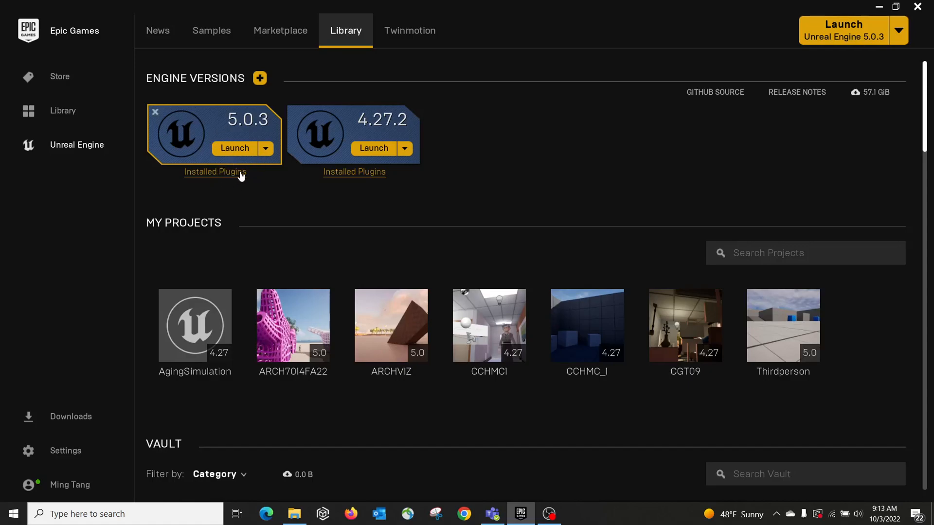
Add Starter Content and Templates and Feature Packs to the Unreal Engine 5.0.3 installation.
left_click(266, 148)
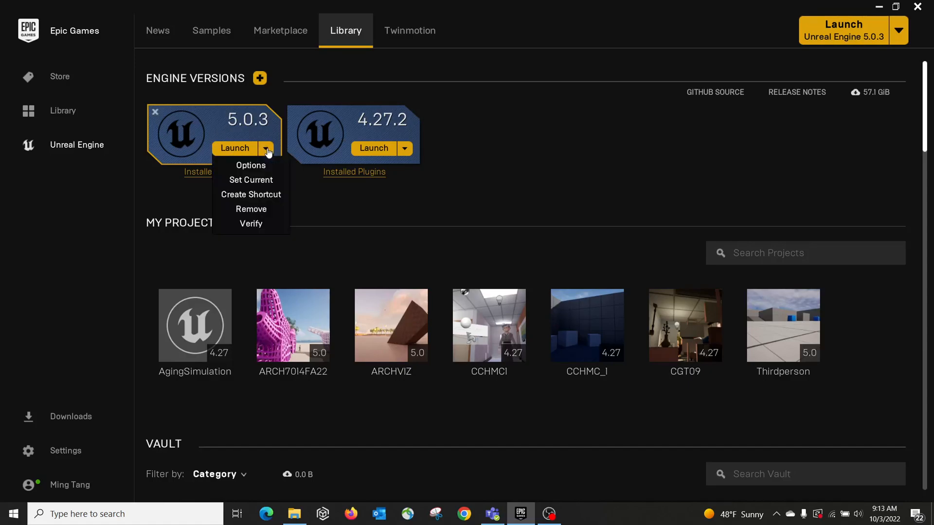
left_click(248, 164)
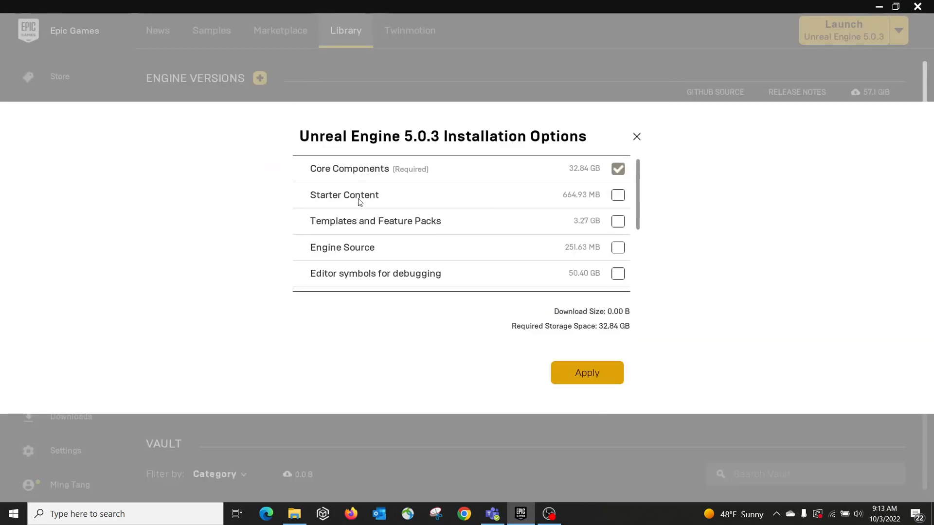
left_click(617, 195)
left_click(618, 221)
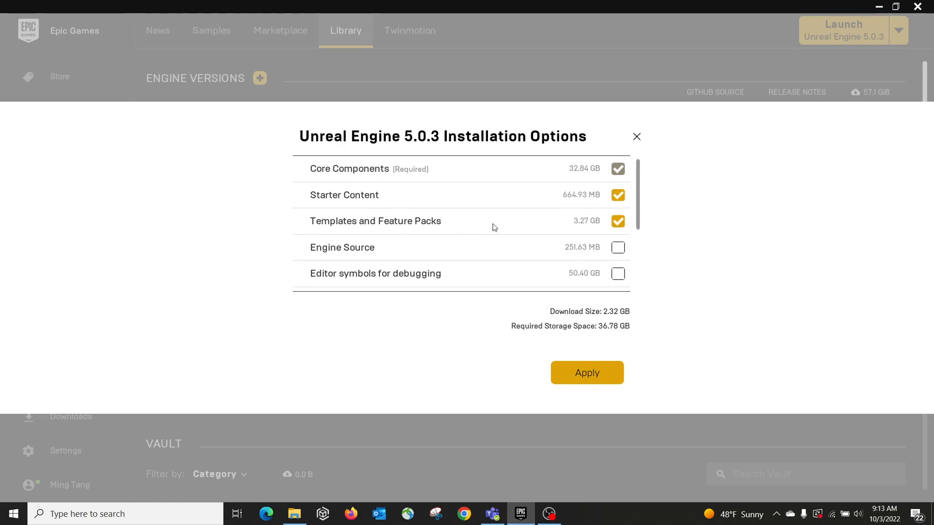
left_click(601, 374)
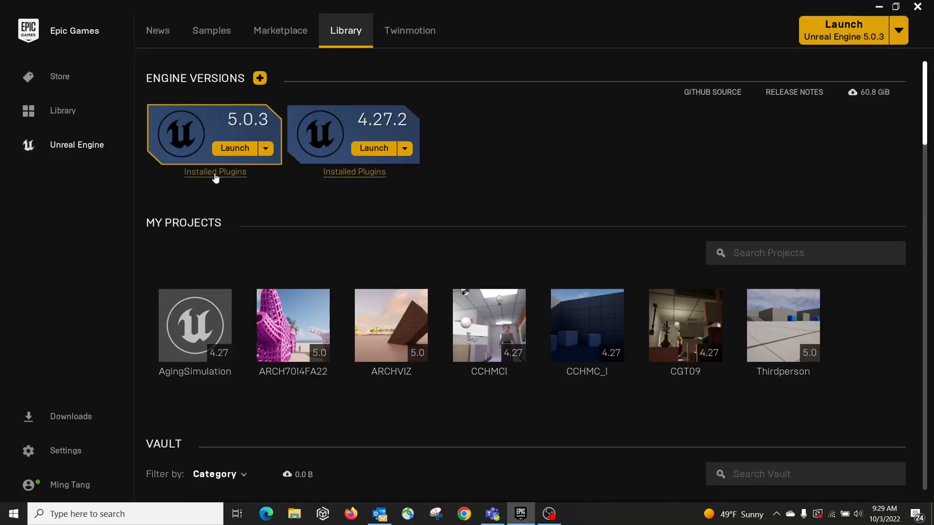
Review the installation options and the installed plugins of Unreal Engine 5.0.3.
left_click(265, 149)
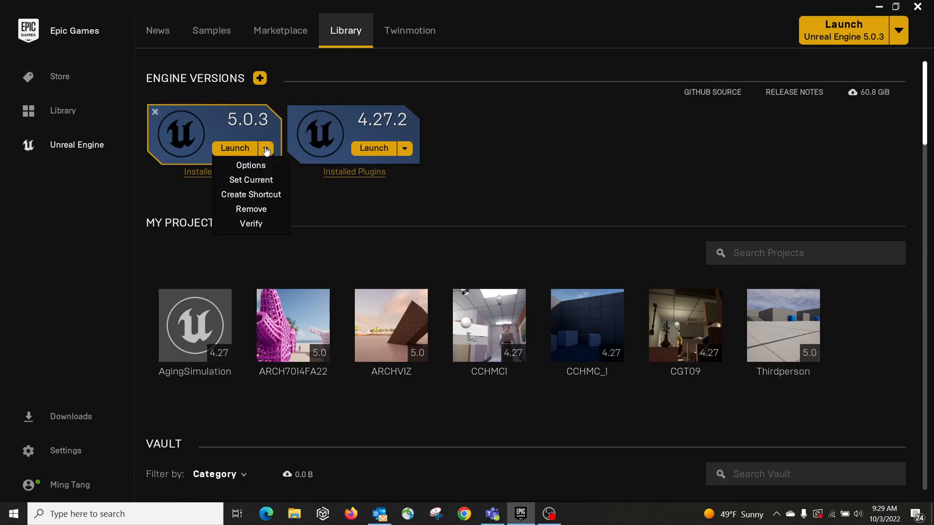
left_click(264, 166)
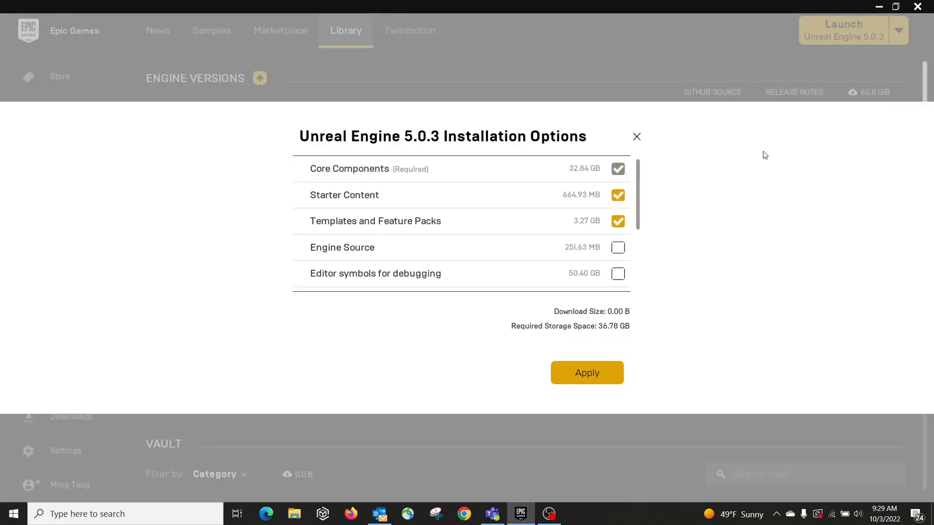
left_click(636, 138)
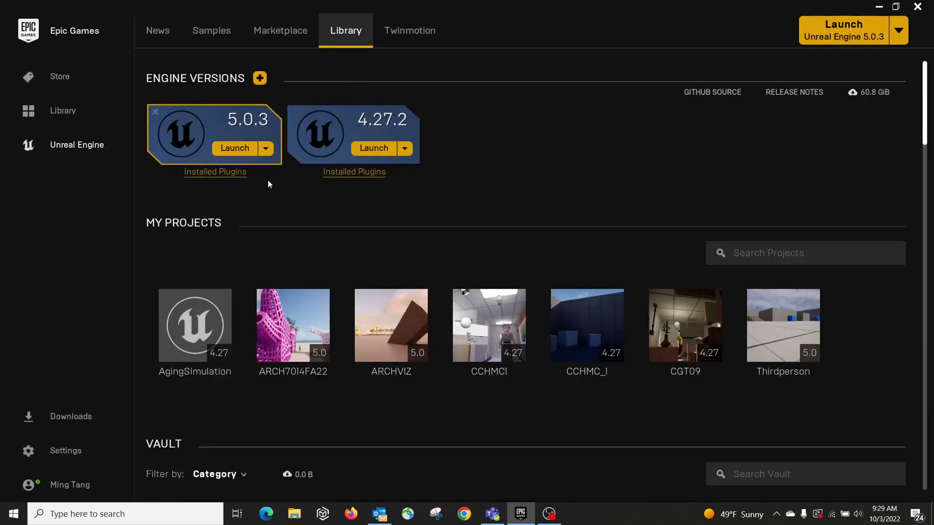
left_click(208, 173)
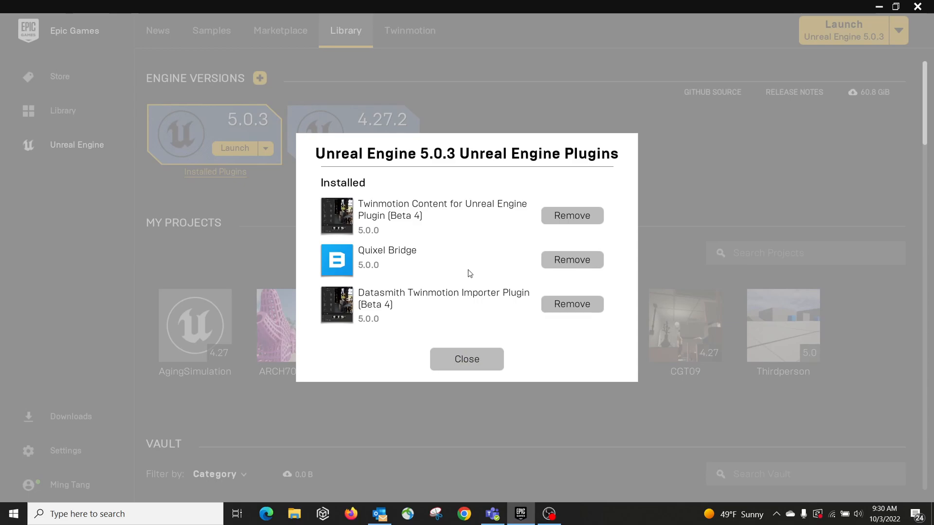
left_click(467, 359)
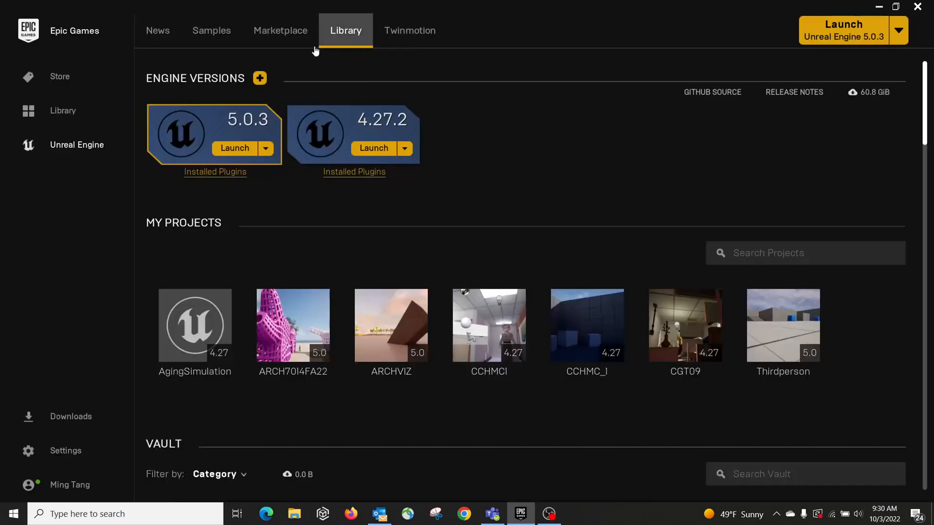
Search the Marketplace for "twinmotion" and examine the Datasmith Twinmotion Importer and Twinmotion Content plugins.
left_click(289, 33)
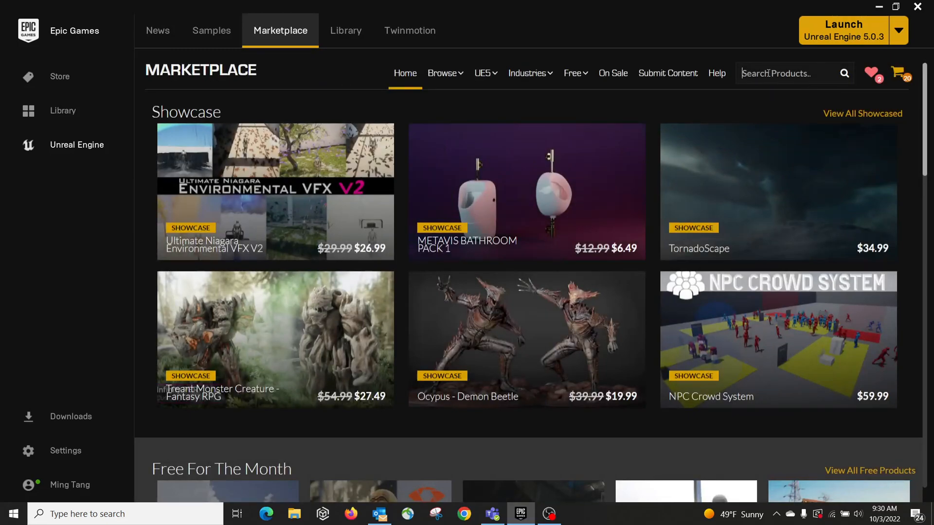
type("twin")
type("ot")
key("BackSpace")
key("BackSpace")
key("BackSpace")
key("Return")
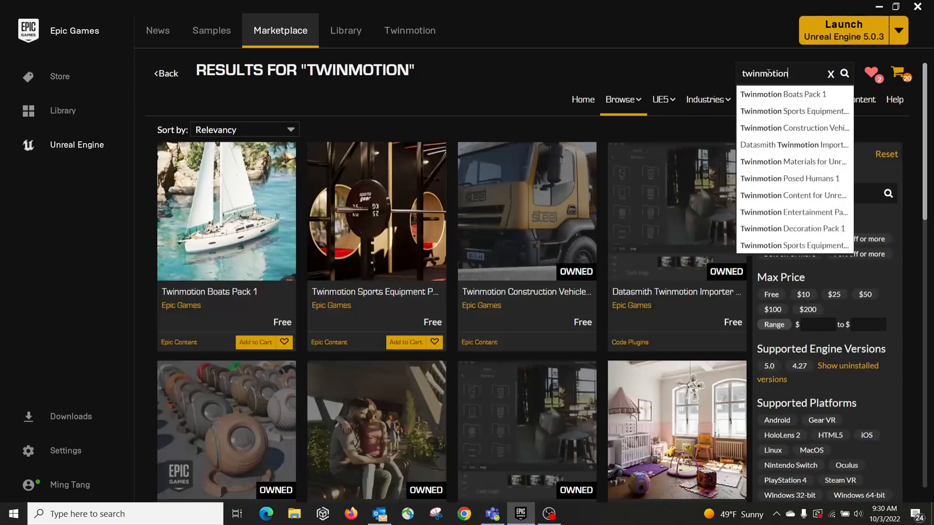
left_click(590, 32)
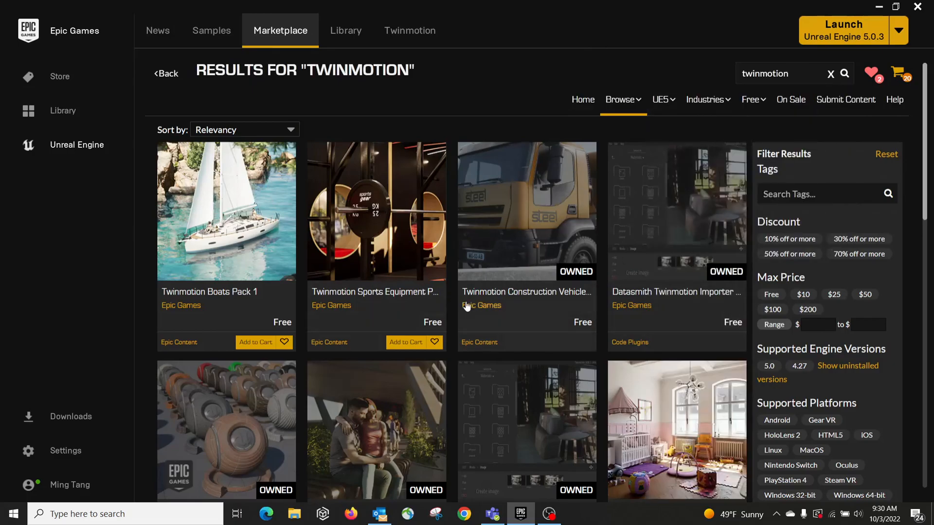
scroll(465, 302, "down", 1)
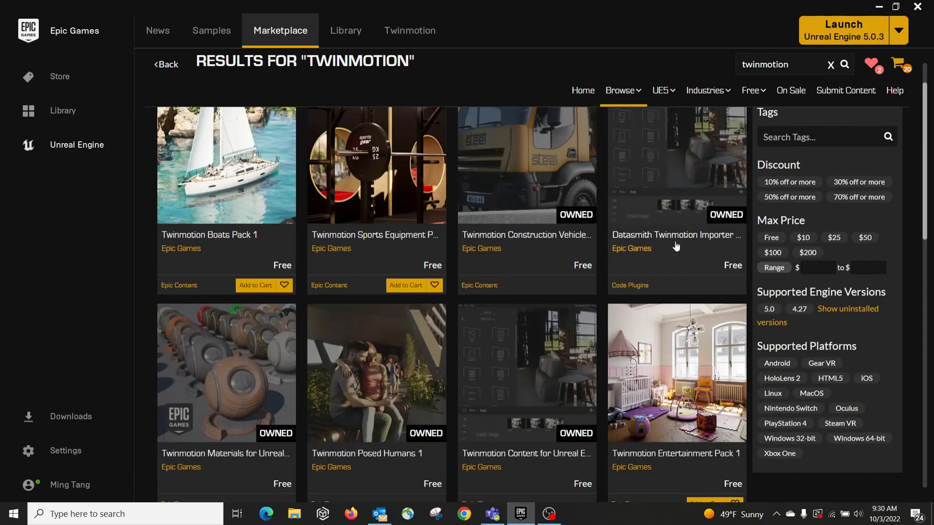
mouse_move(679, 198)
scroll(690, 238, "down", 1)
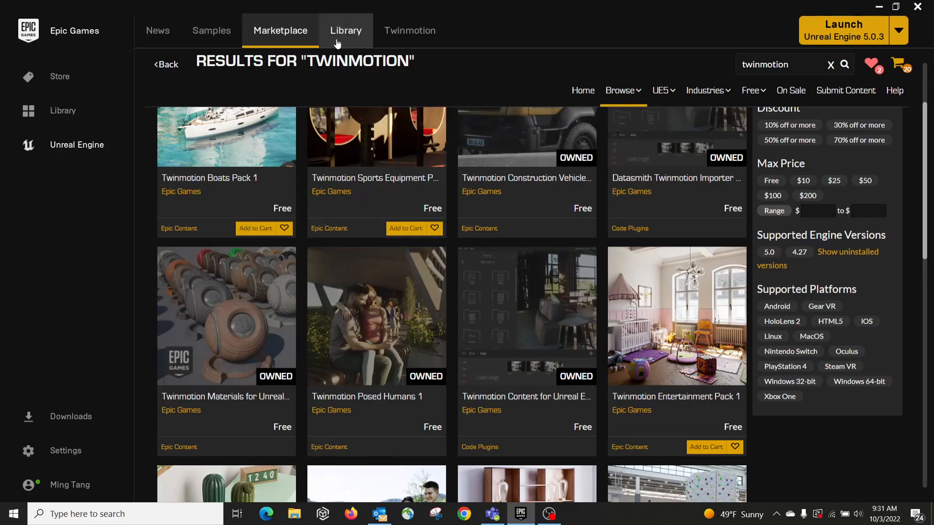
Launch Unreal Engine 5.0.3 and reposition its project browser window on the desktop.
left_click(83, 144)
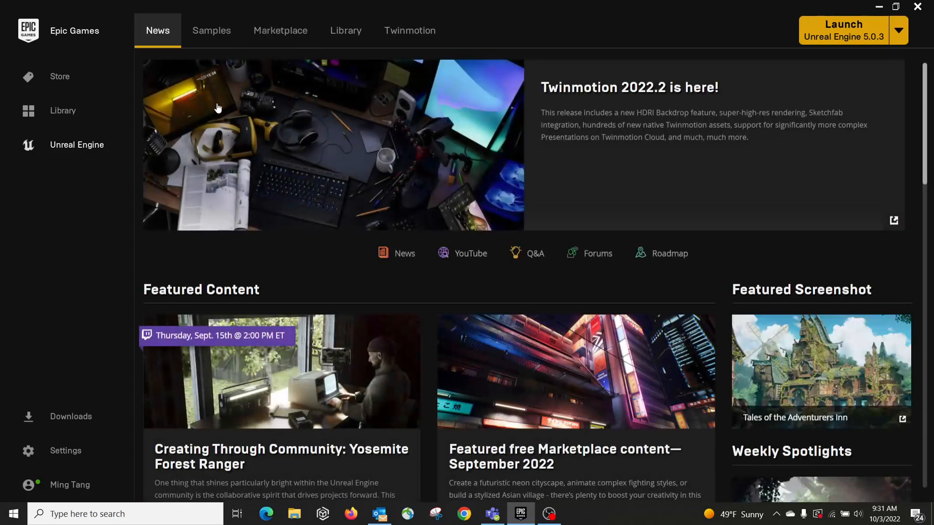
left_click(898, 30)
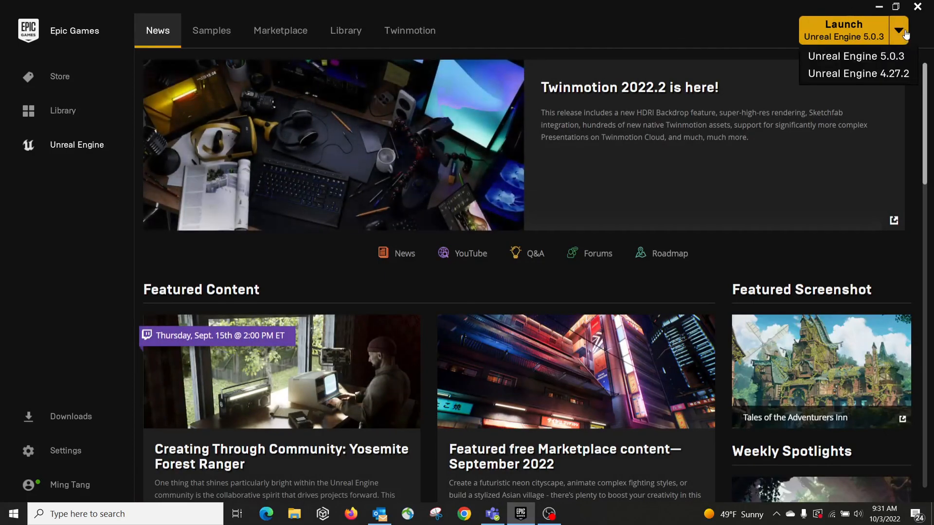
left_click(848, 57)
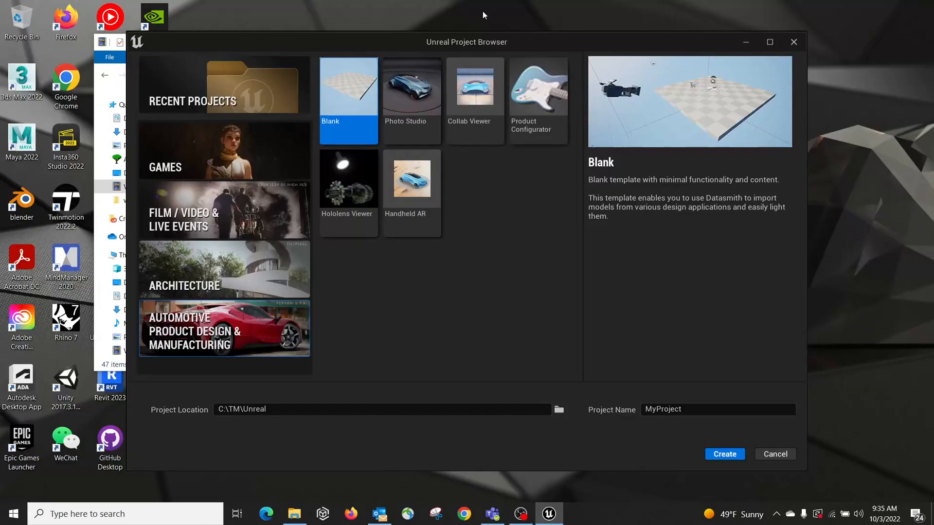
left_click_drag(524, 38, 490, 30)
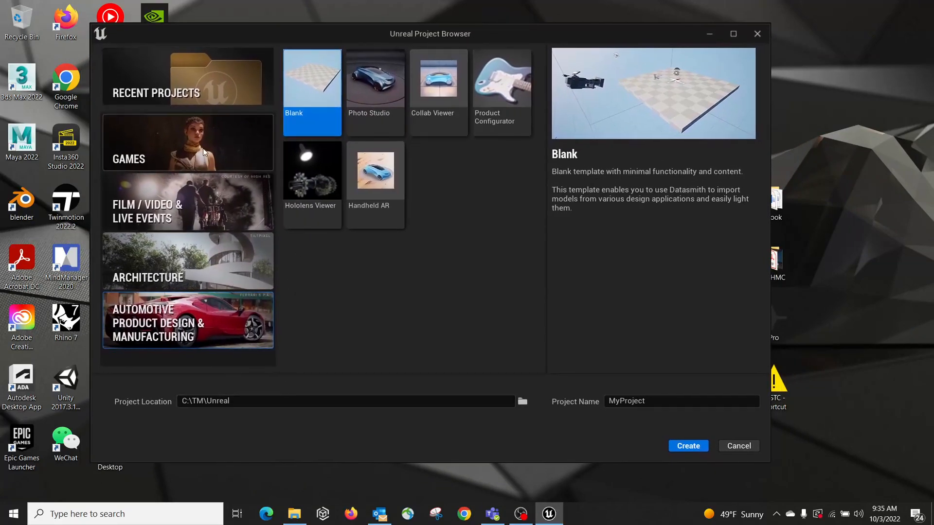
Look through the project templates for Games, Film / Video & Live Events, Architecture, and Automotive Product Design & Manufacturing.
left_click(197, 127)
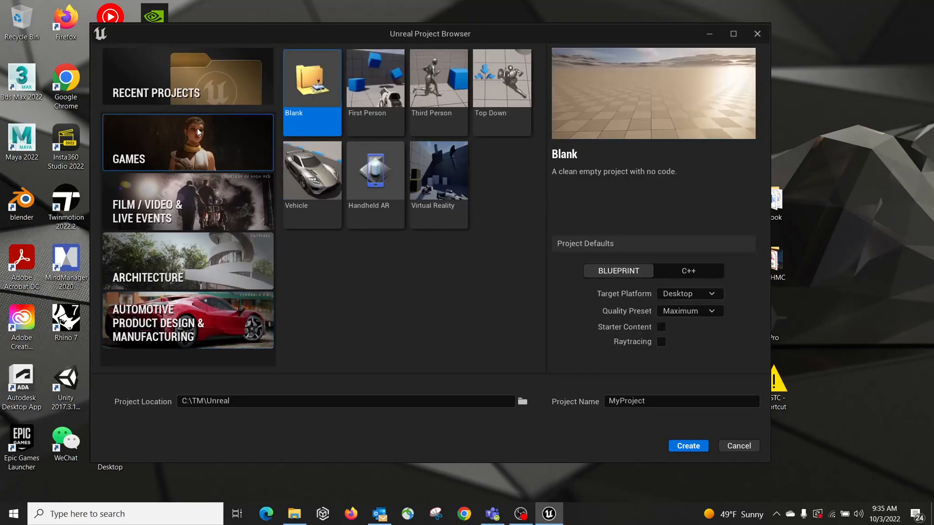
left_click(197, 211)
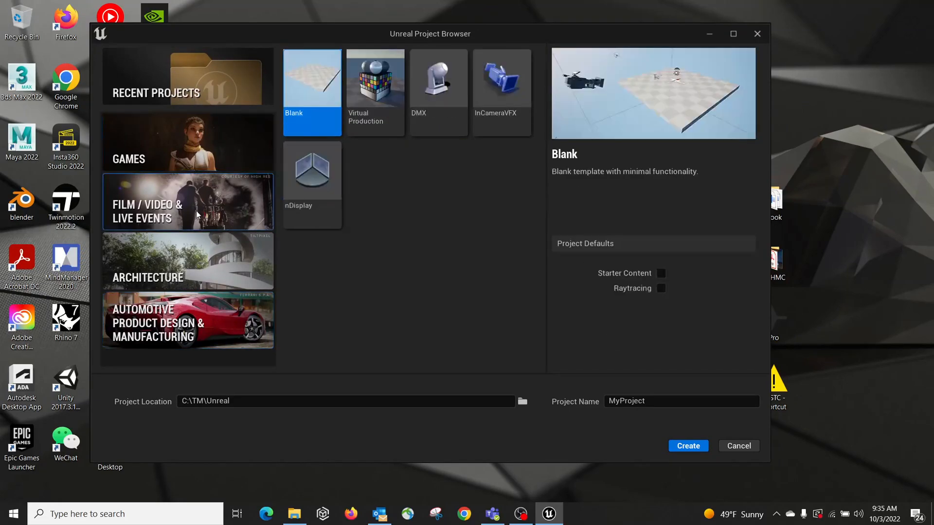
left_click(188, 270)
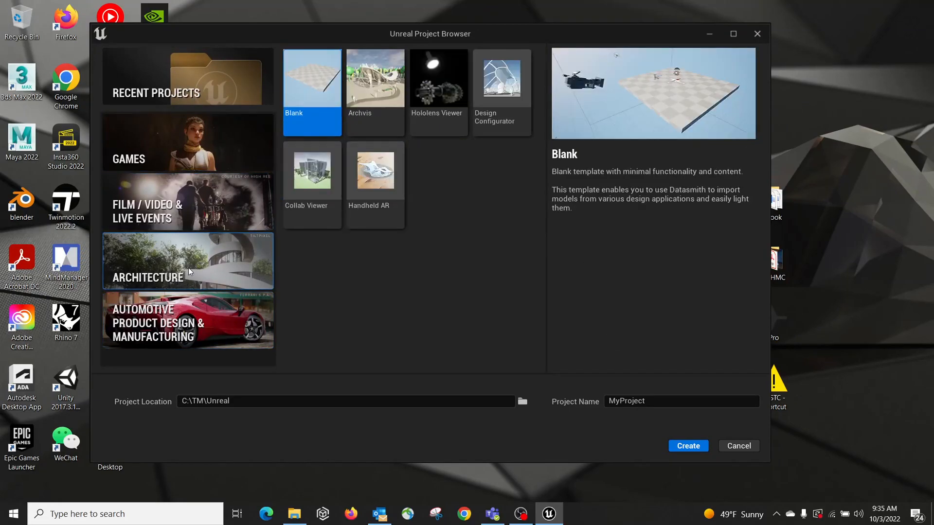
left_click(206, 321)
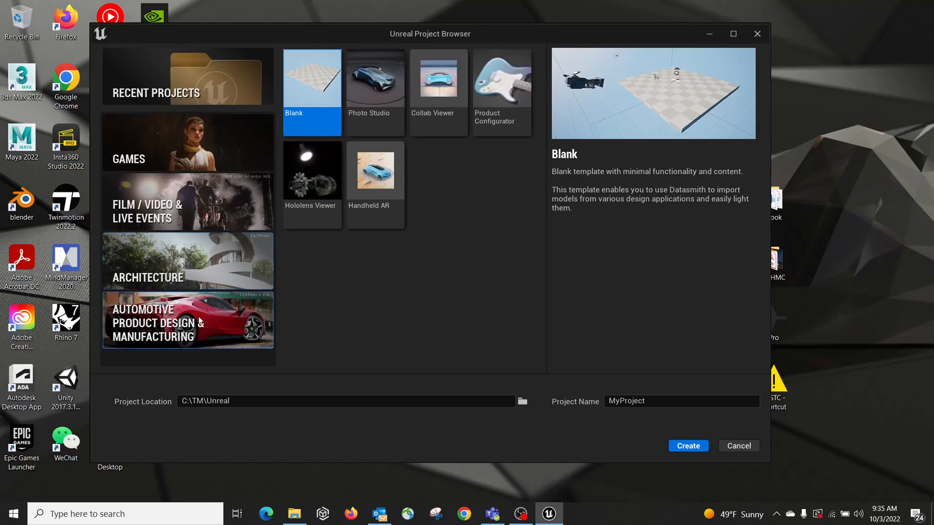
left_click(201, 146)
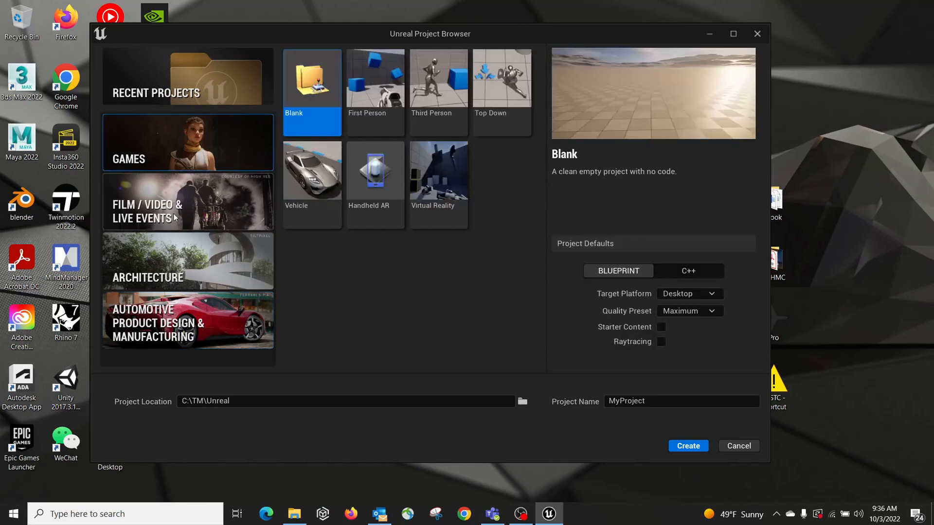
Compare the Games and Film / Video & Live Events templates with Architecture, and settle on the Architecture category with its Blank template.
left_click(160, 267)
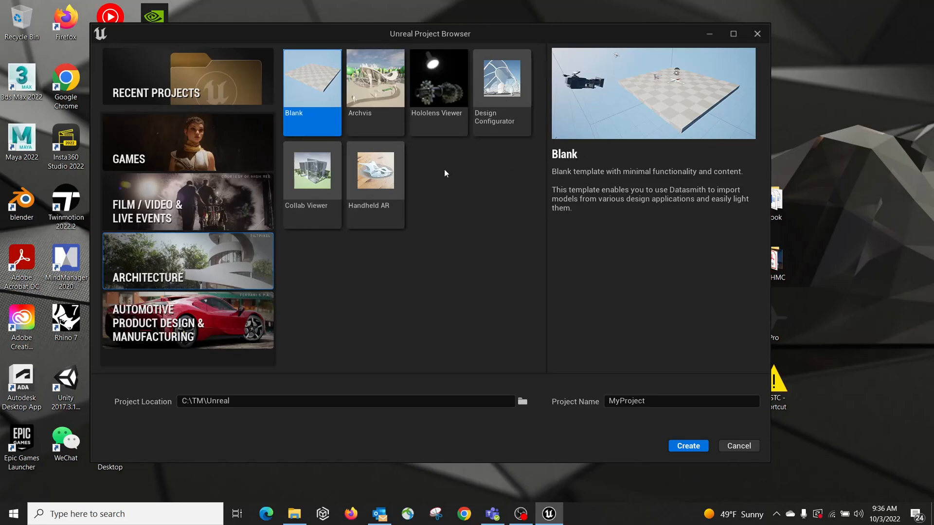
left_click(203, 165)
left_click(206, 196)
left_click(197, 236)
Check the folder used as the project location without changing it.
left_click(241, 400)
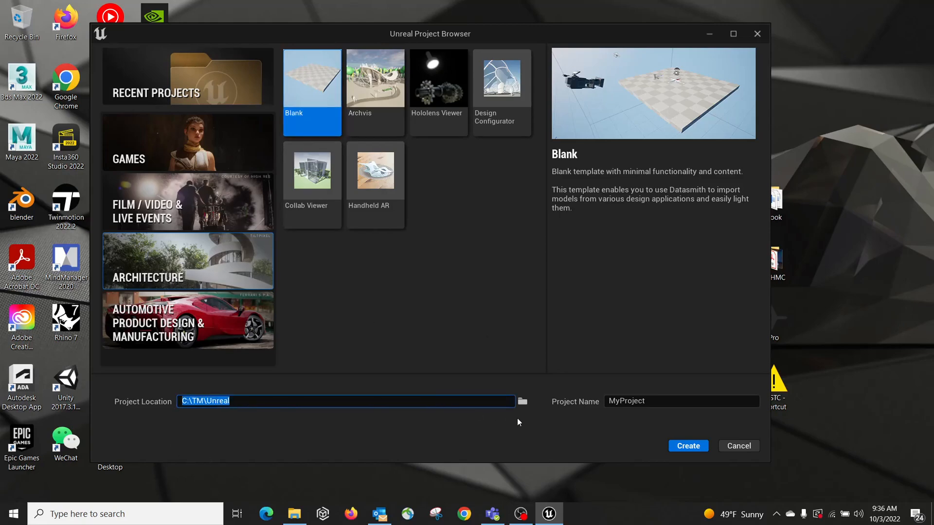
left_click(522, 401)
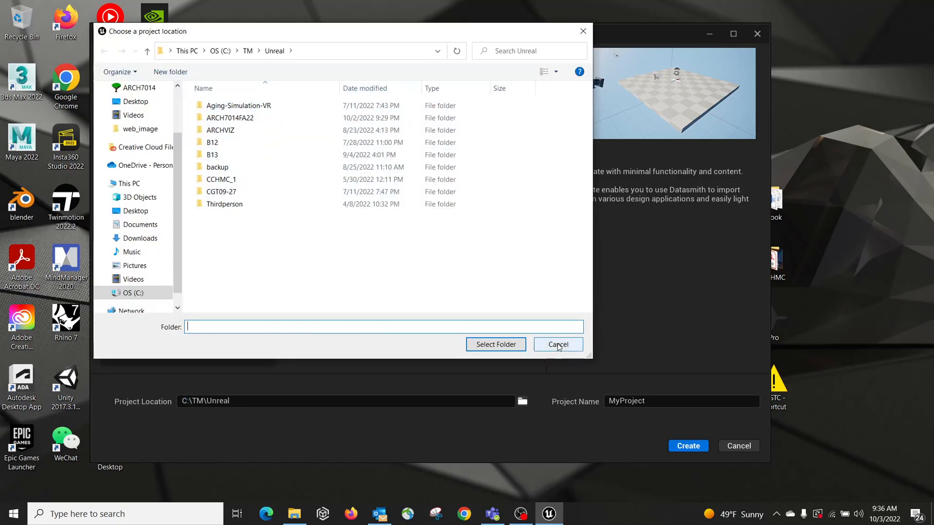
left_click(557, 344)
Name the project ARCH7014FA22B and create it from the Blank architecture template.
left_click(677, 402)
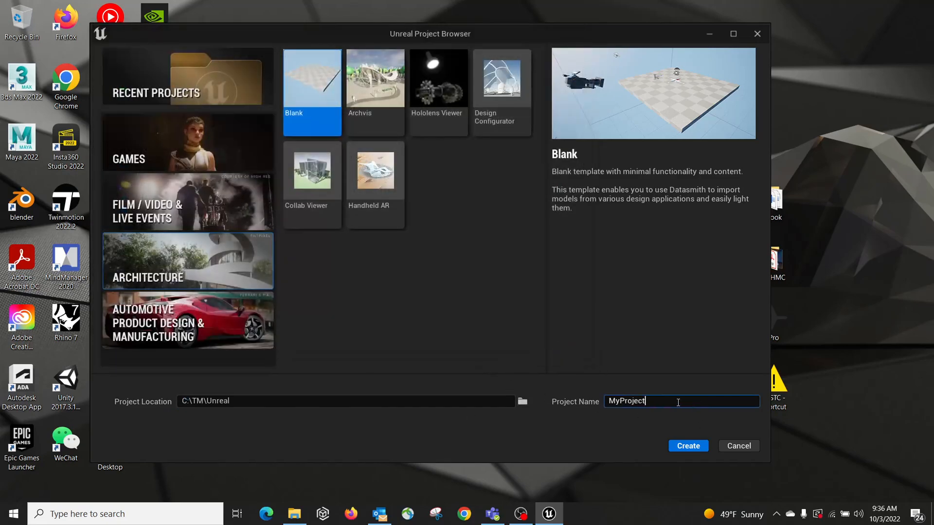
double_click(677, 402)
type("ARCH7014")
type("B")
key("BackSpace")
type("-")
key("BackSpace")
type("FA22B")
left_click(692, 448)
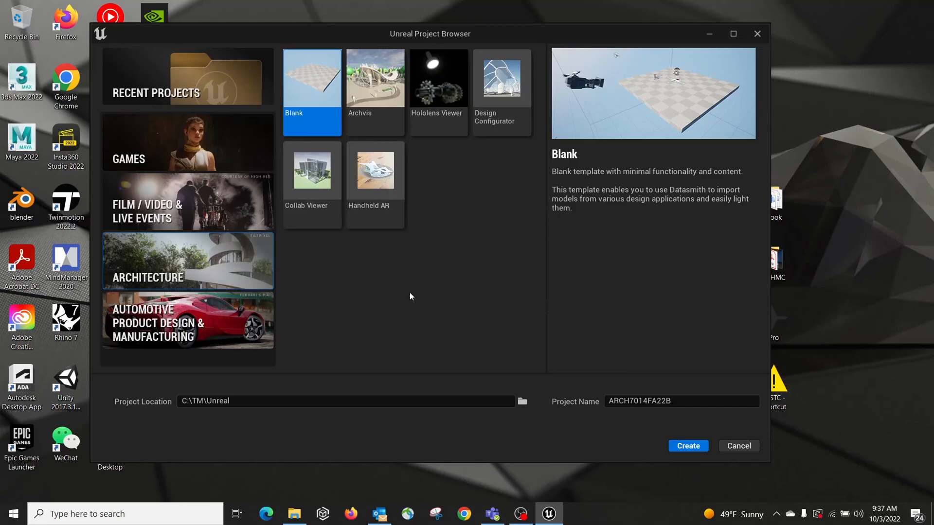
left_click(694, 447)
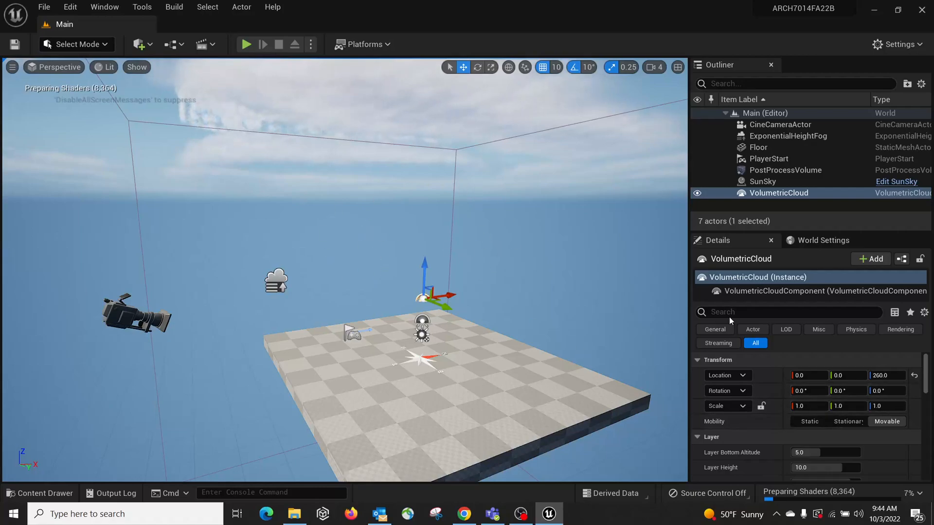
Look around the new level in the perspective viewport, from the floor up to the clouds.
left_click_drag(249, 256, 230, 233)
right_click_drag(231, 233, 248, 255)
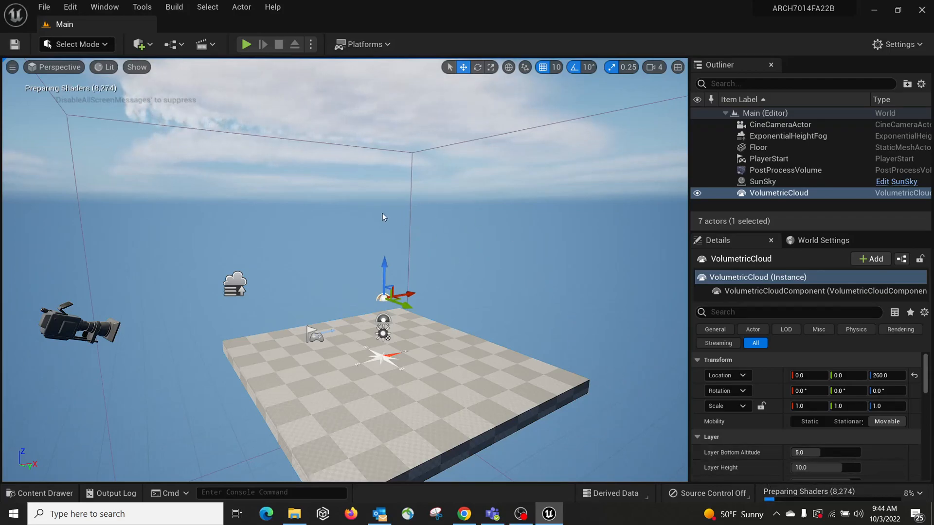
right_click_drag(391, 208, 290, 78)
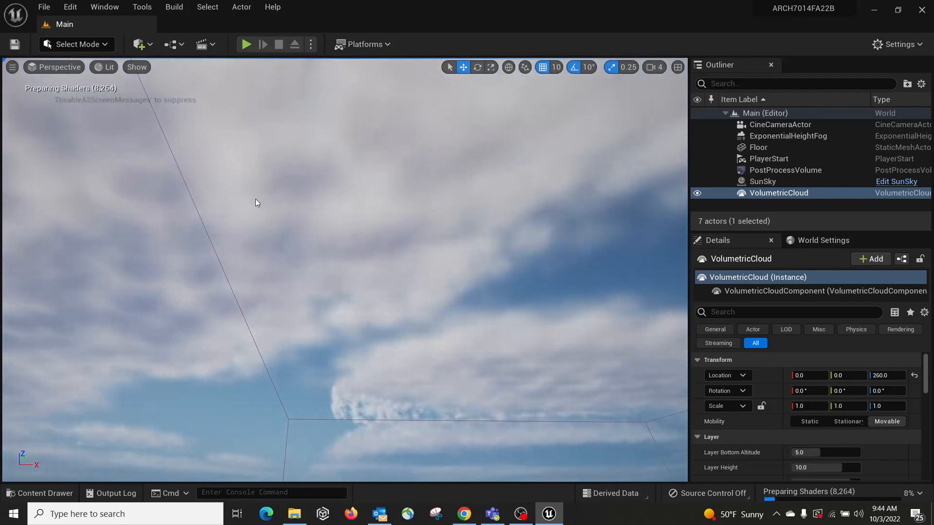
right_click_drag(259, 210, 590, 351)
right_click_drag(480, 292, 500, 298)
right_click_drag(465, 262, 481, 219)
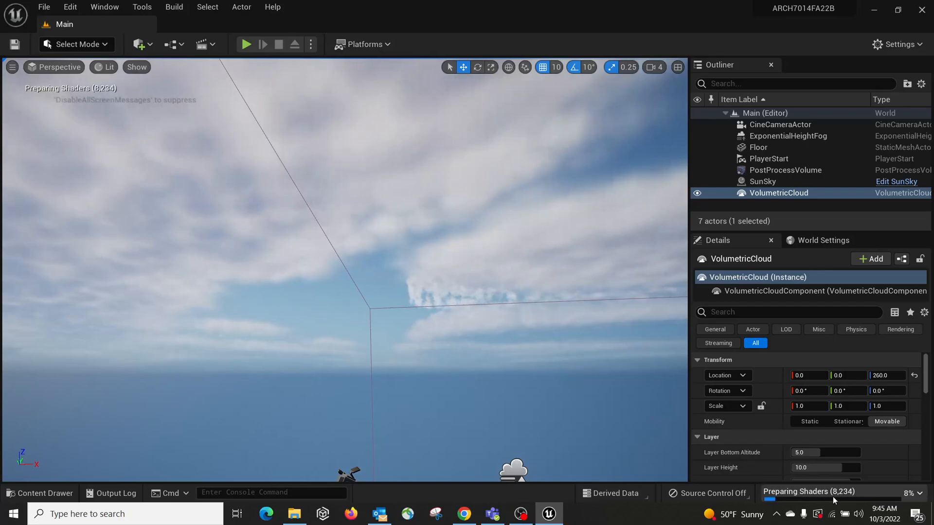
Bring the perspective view back down from the clouds to the floor and the camera.
right_click_drag(385, 246, 407, 255)
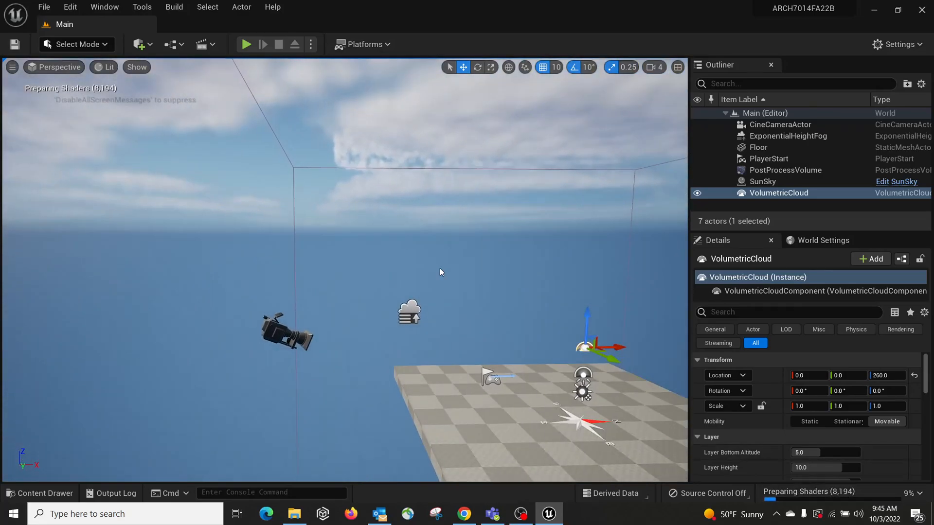
right_click_drag(531, 249, 571, 250)
right_click_drag(368, 223, 316, 228)
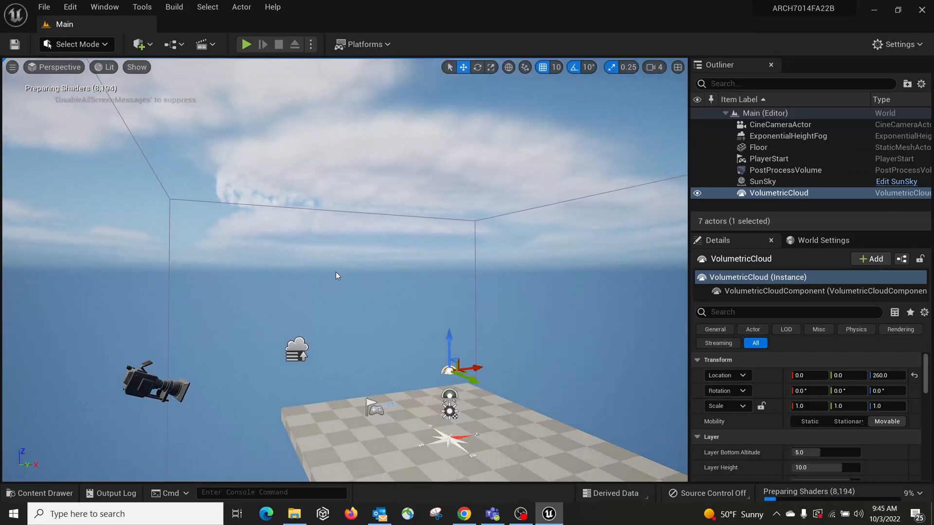
Browse the project's content folders, from ArchvisDefault up through Content and All, and close the content browser.
left_click(36, 493)
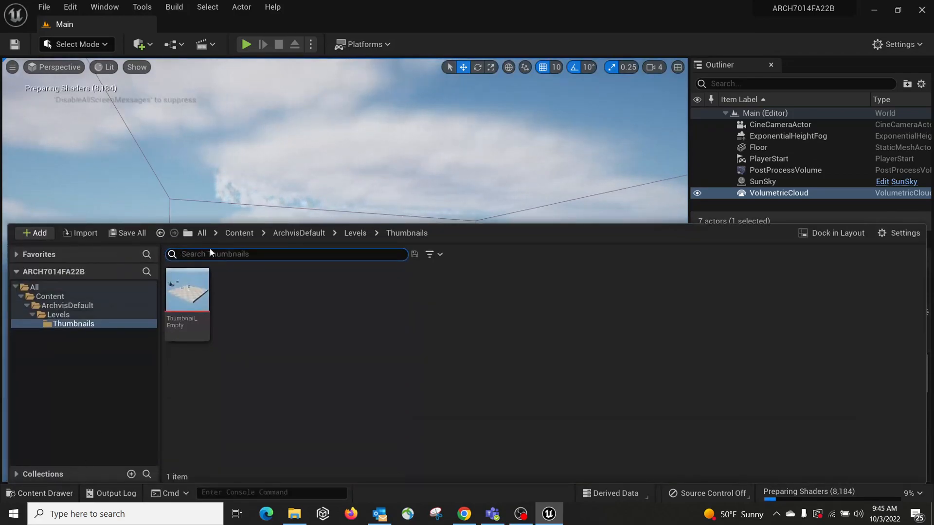
left_click(47, 297)
left_click(67, 305)
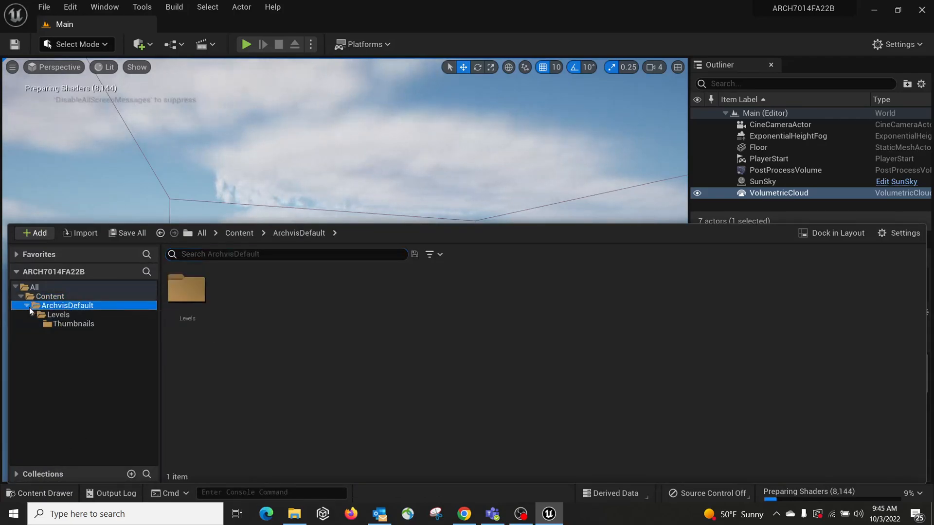
left_click(20, 296)
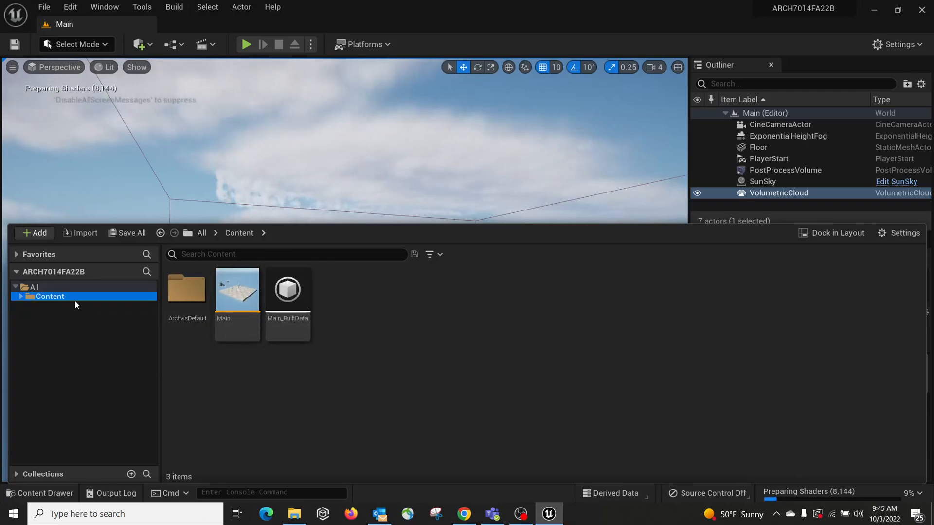
left_click(63, 287)
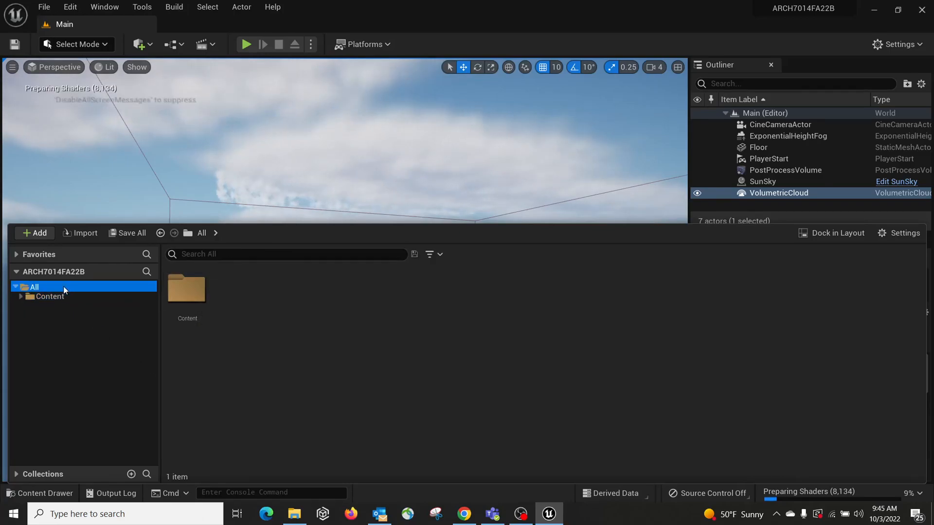
left_click(22, 273)
left_click(17, 273)
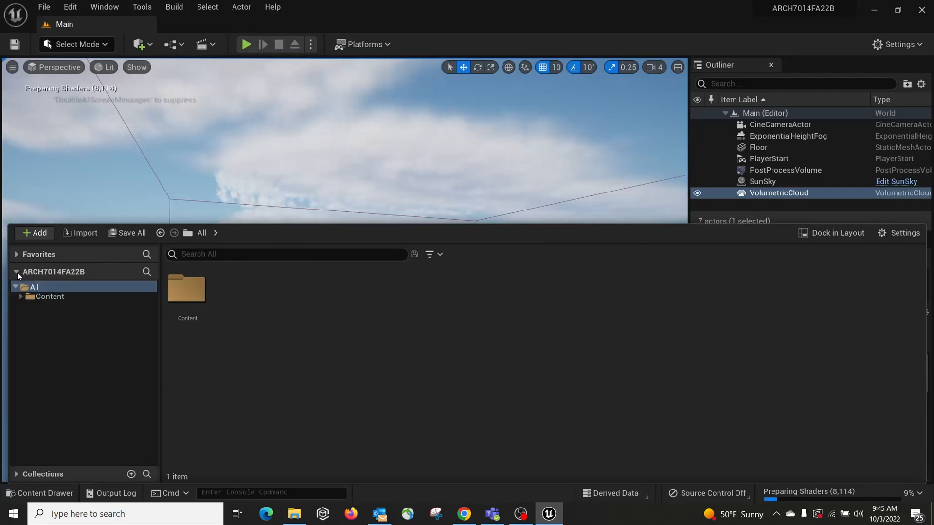
left_click(59, 296)
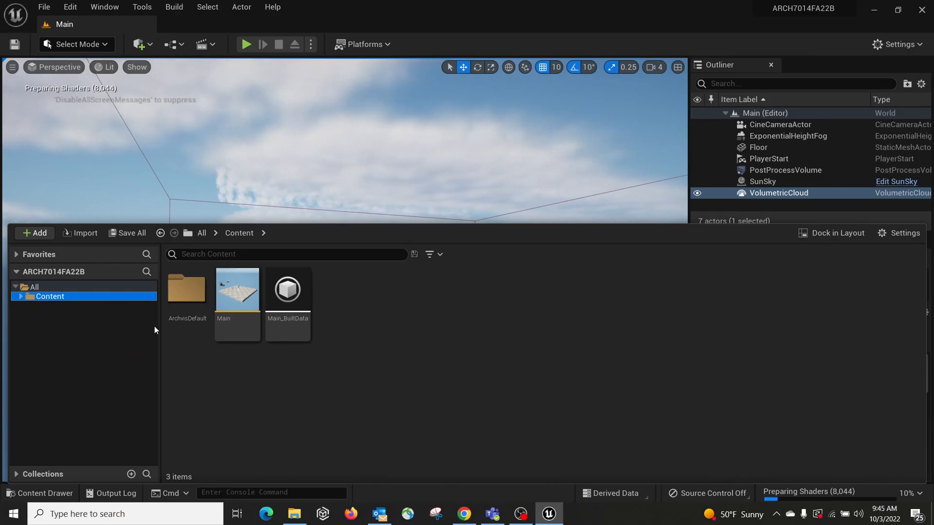
left_click(134, 255)
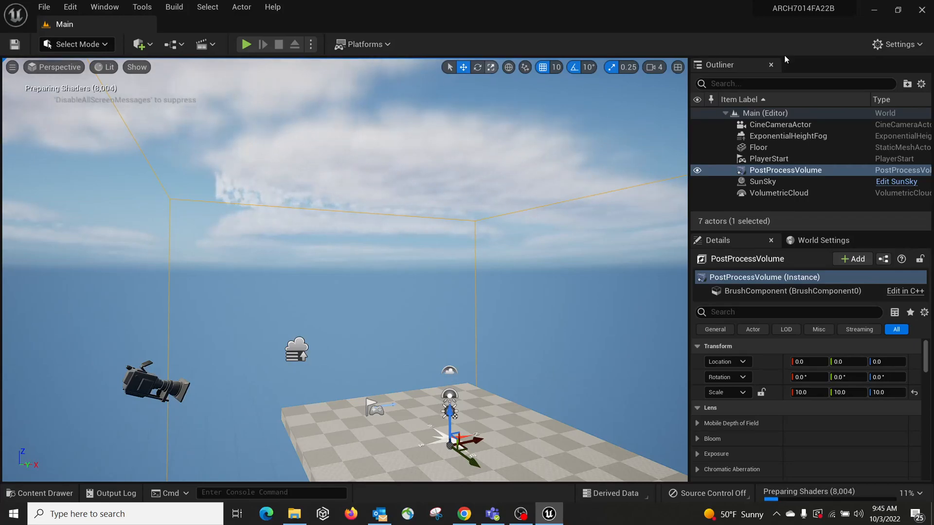
Find the twinmotion plugins and enable both Datasmith Twinmotion Importer and Twinmotion Content, accepting their beta status.
left_click(895, 48)
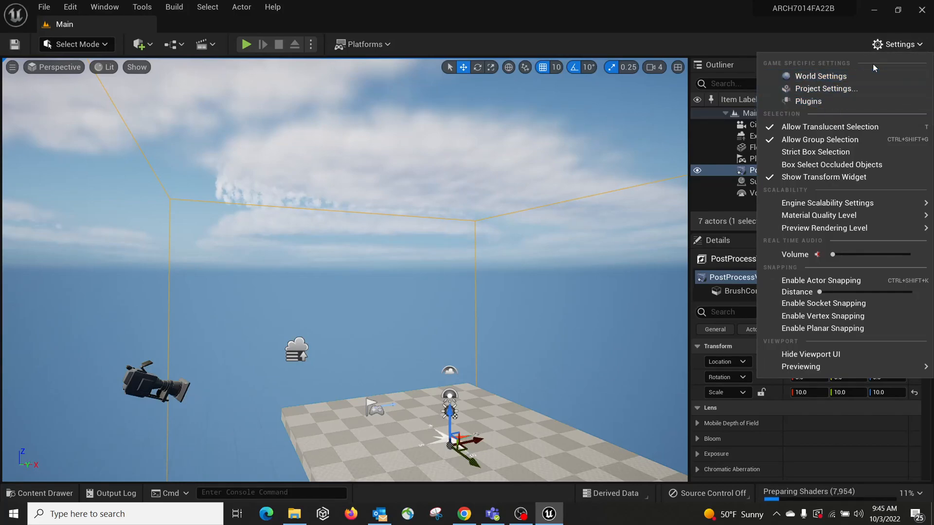
left_click(822, 101)
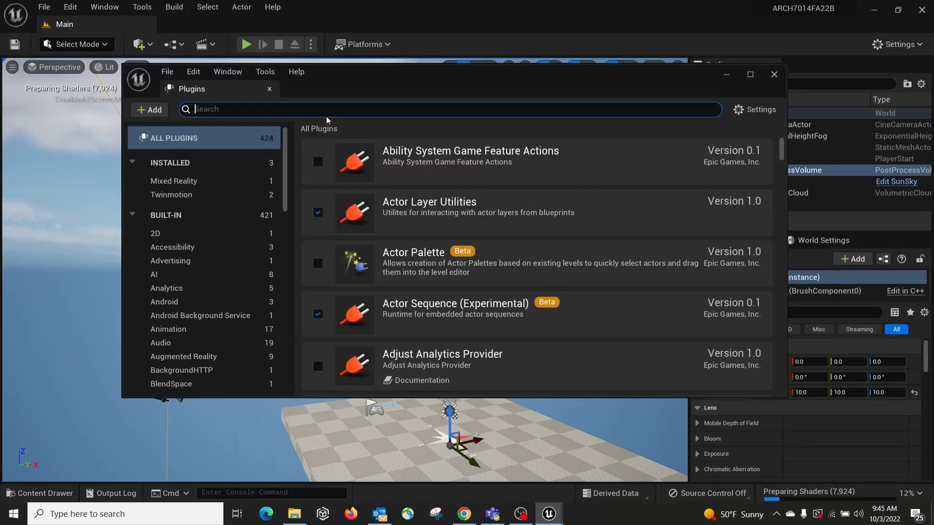
type("twinmotion")
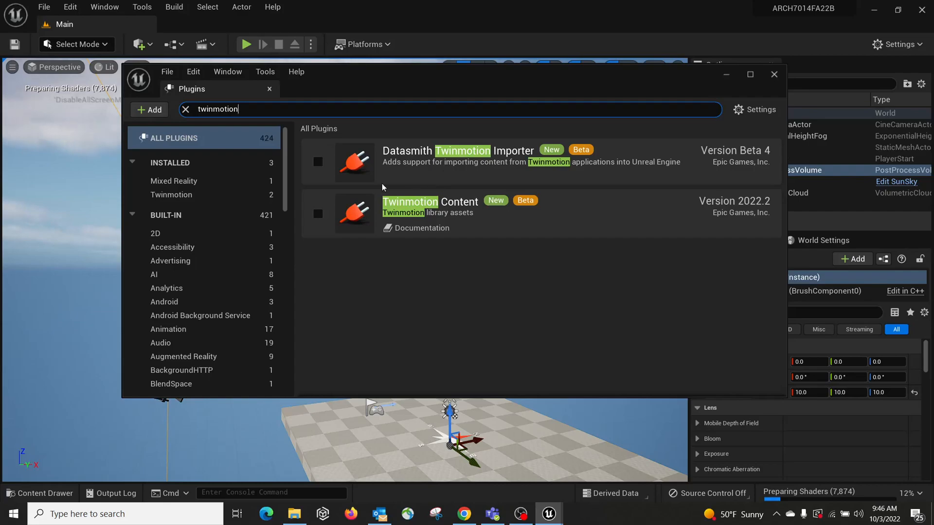
left_click(323, 160)
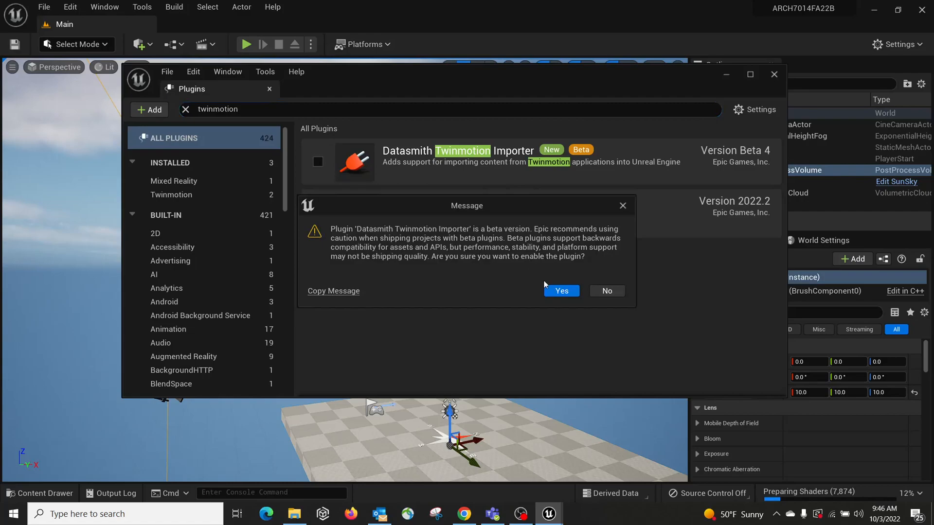
left_click(561, 292)
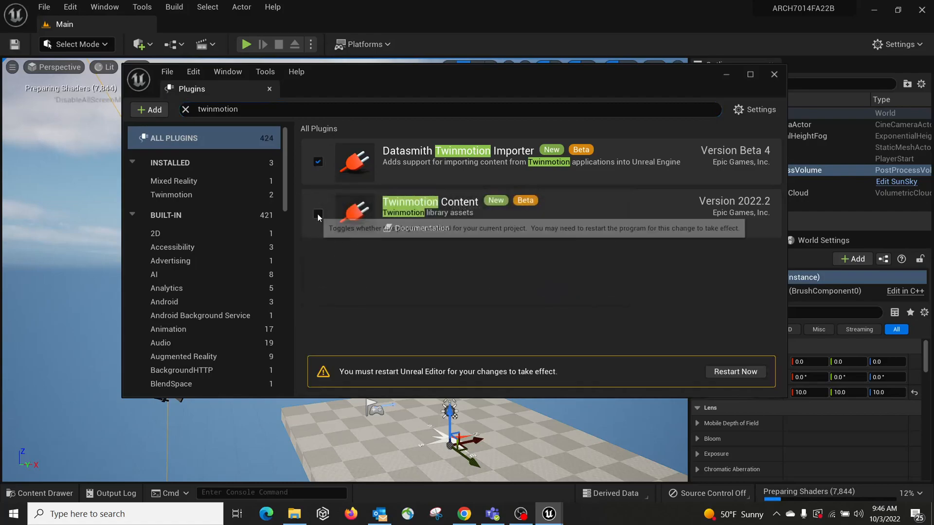
left_click(318, 213)
left_click(557, 292)
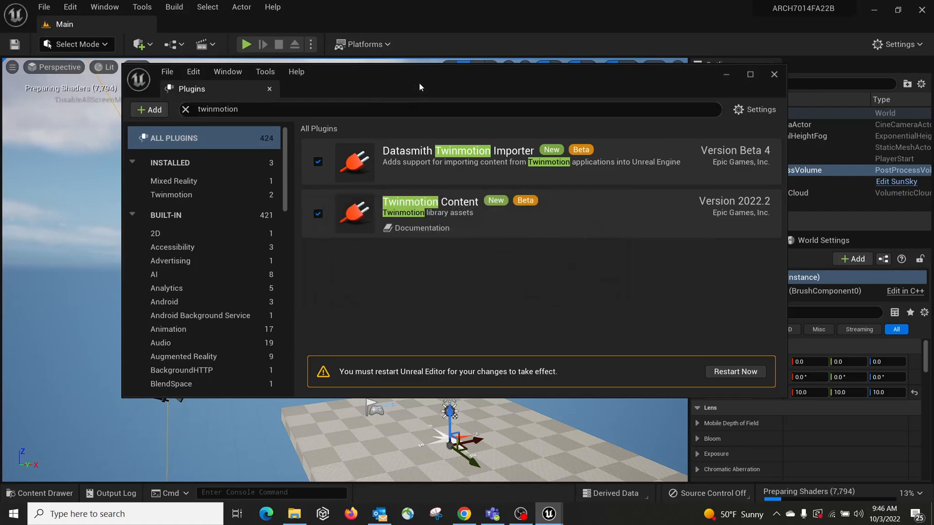
Restart the editor to apply the plugin changes and dismiss the plugin list.
left_click_drag(419, 83, 367, 83)
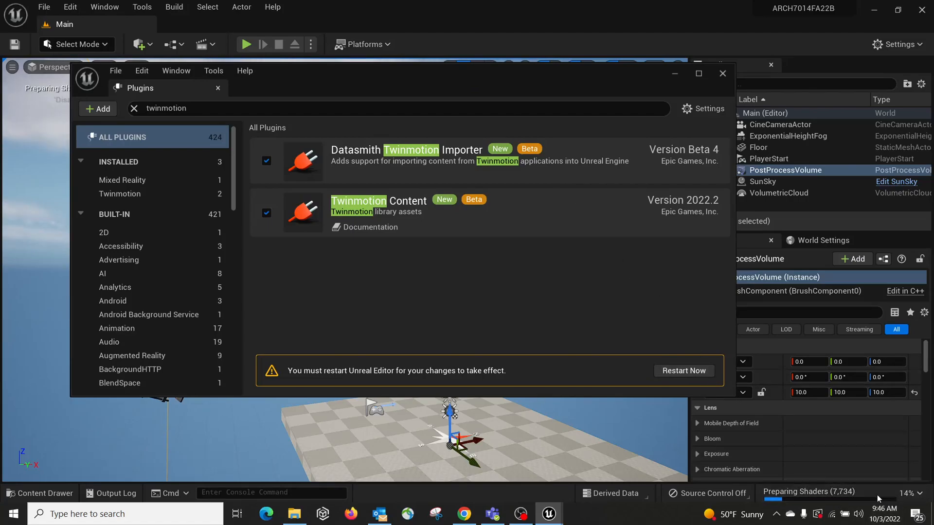
left_click(678, 373)
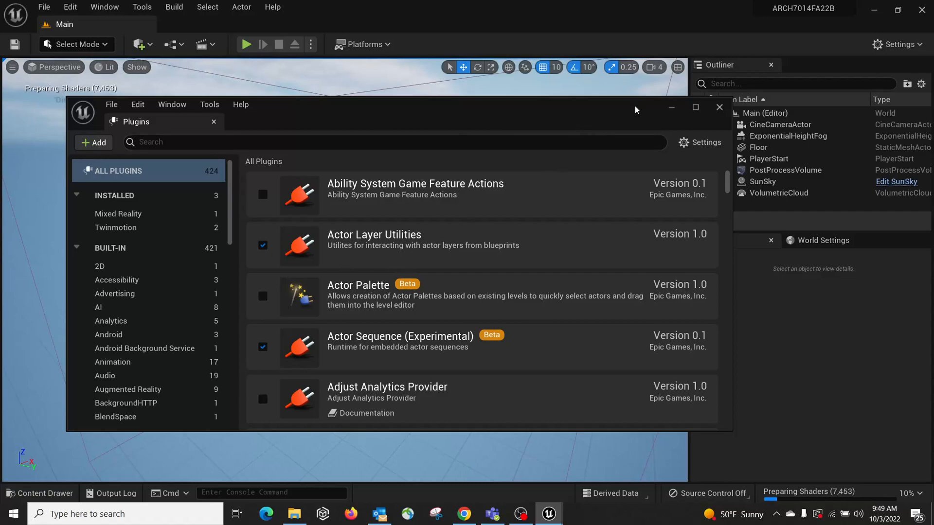
left_click(699, 112)
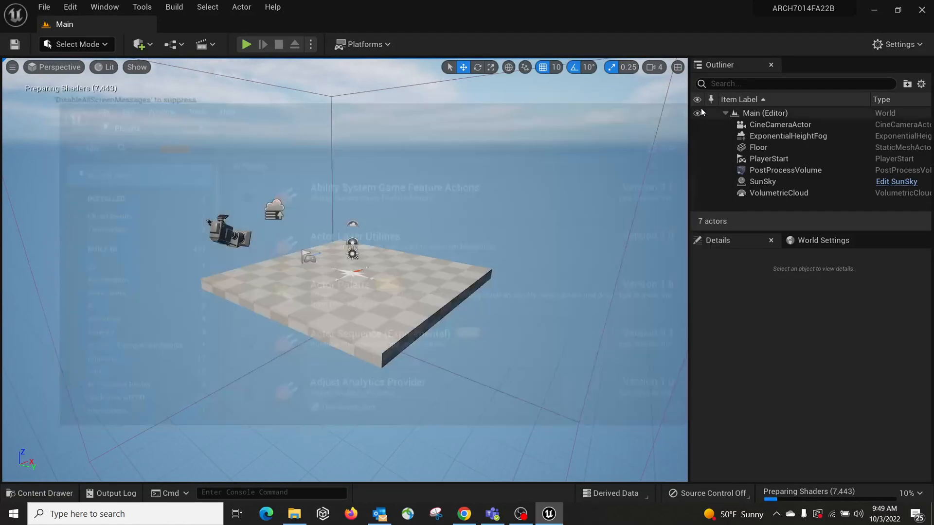
Review the file saving and project commands, editor preferences, level settings and the list of available editor windows.
right_click_drag(479, 289, 450, 264)
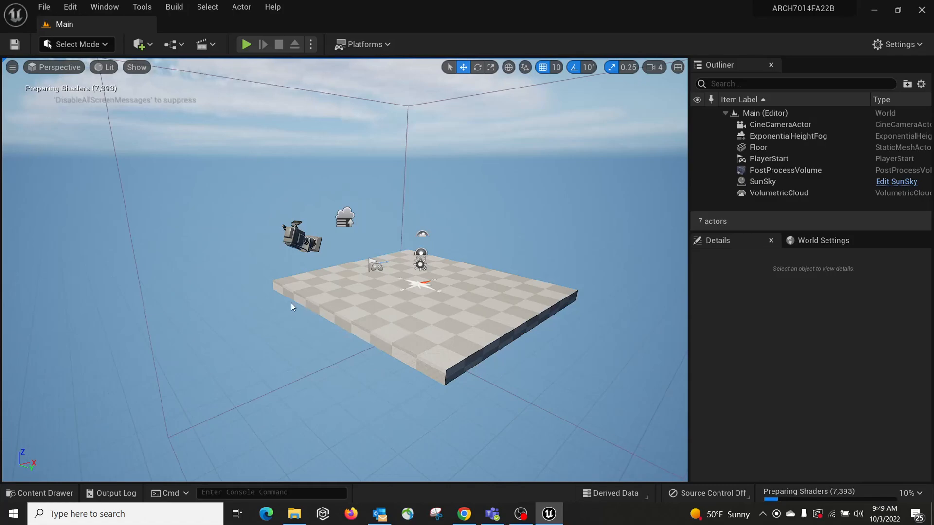
scroll(297, 306, "down", 2)
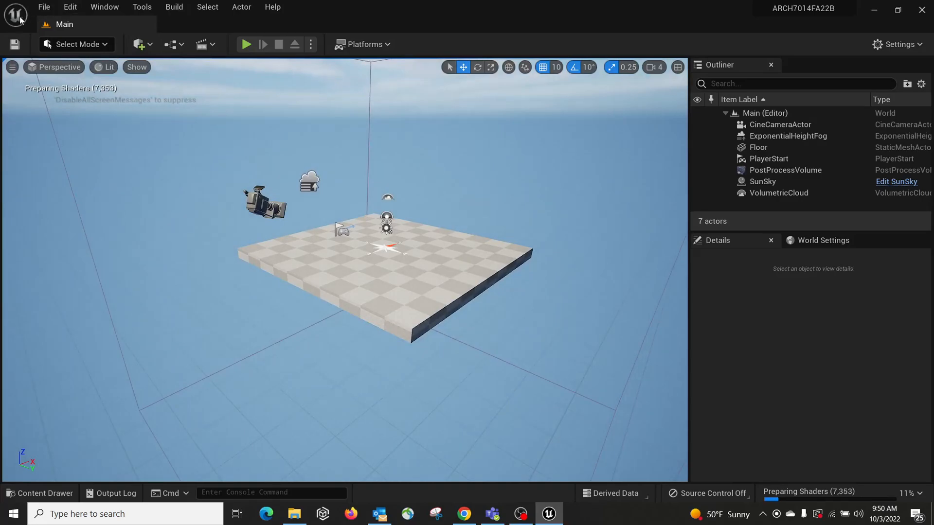
left_click(44, 8)
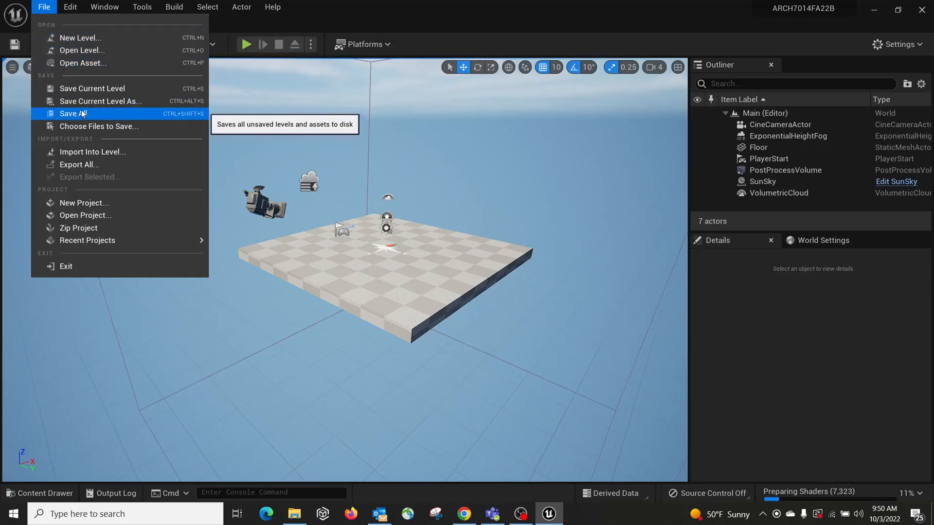
mouse_move(65, 12)
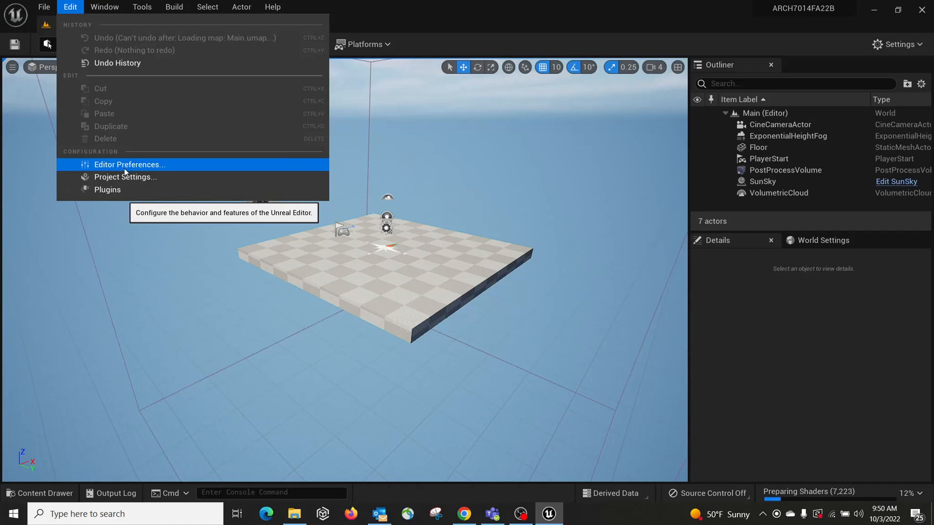
left_click(894, 49)
left_click(899, 46)
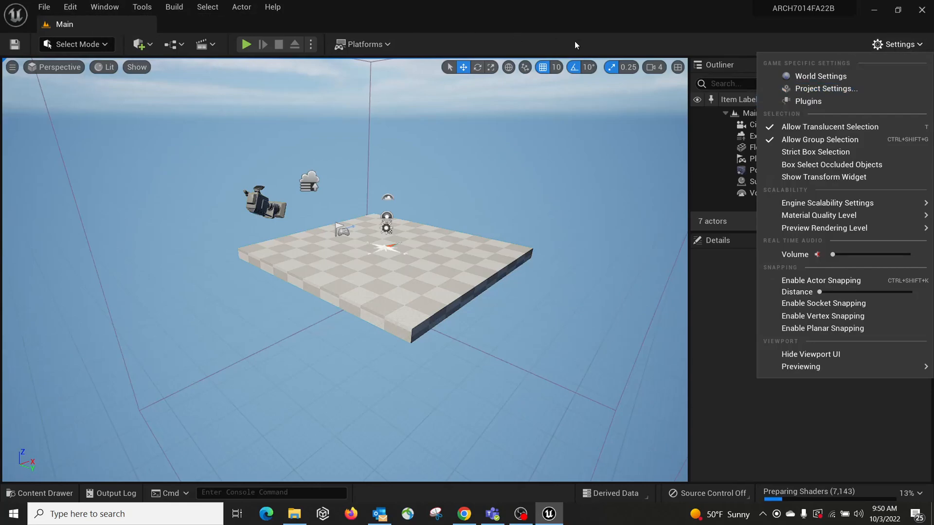
left_click(105, 7)
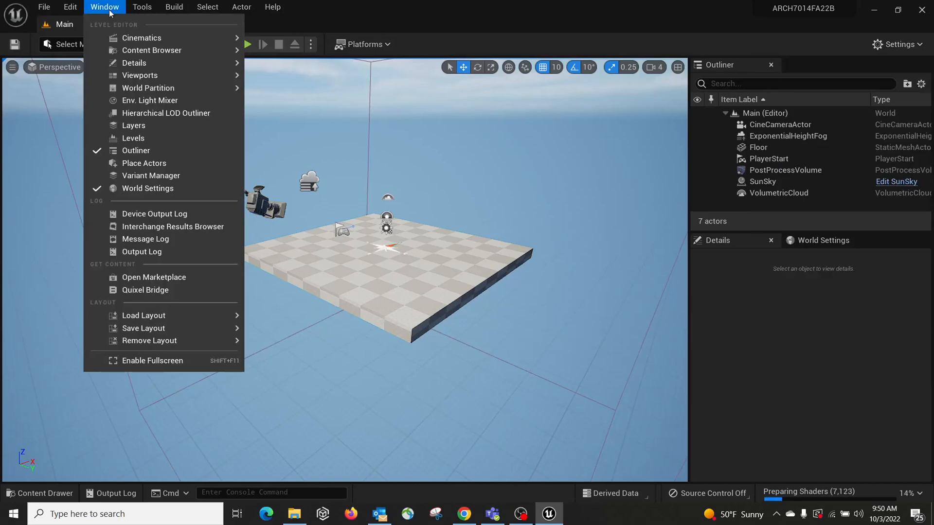
mouse_move(153, 76)
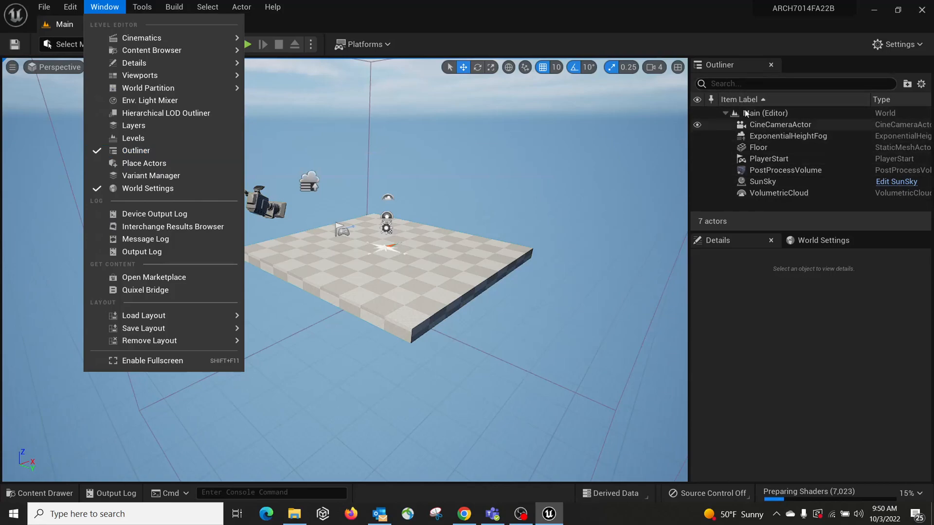
Close the Outliner, Details and World Settings so that only the viewport remains.
left_click(771, 68)
left_click(771, 65)
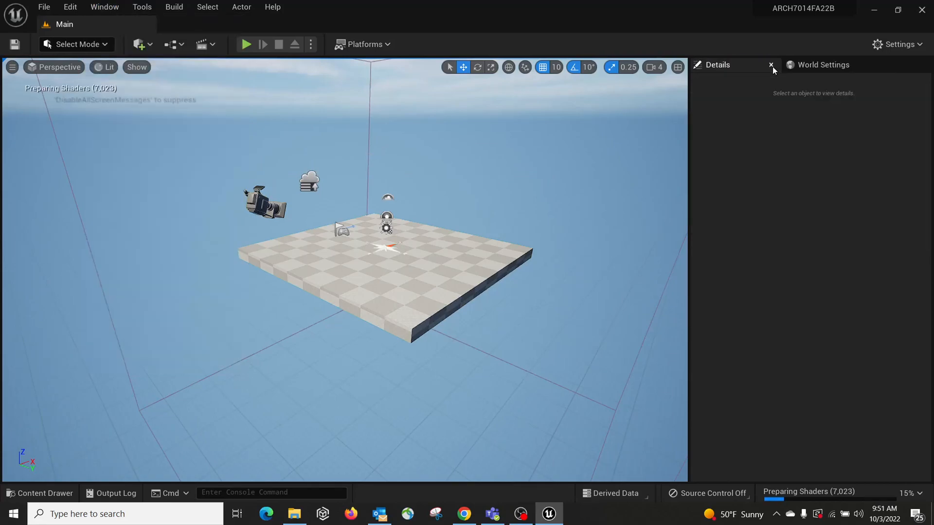
left_click(771, 65)
left_click(770, 66)
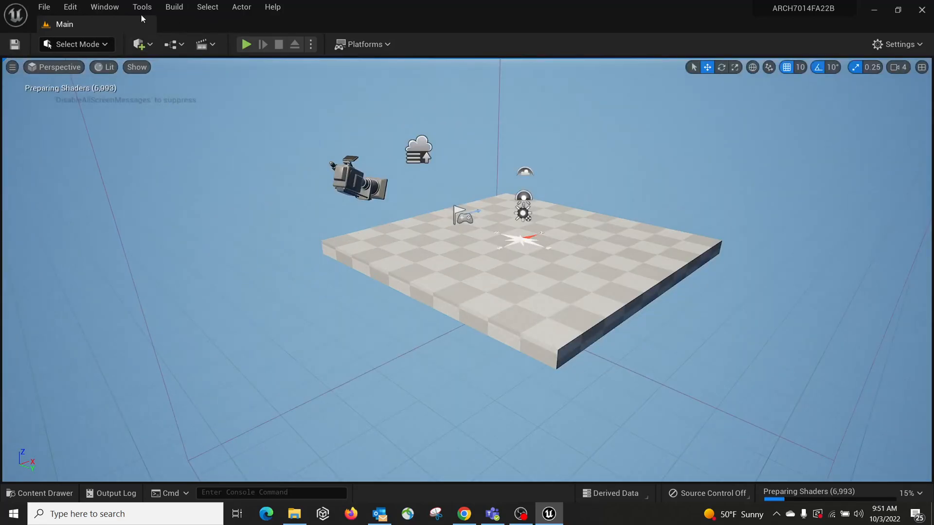
Restore the Outliner and Details by loading an editor layout, and reopen World Settings to look through its options.
left_click(111, 9)
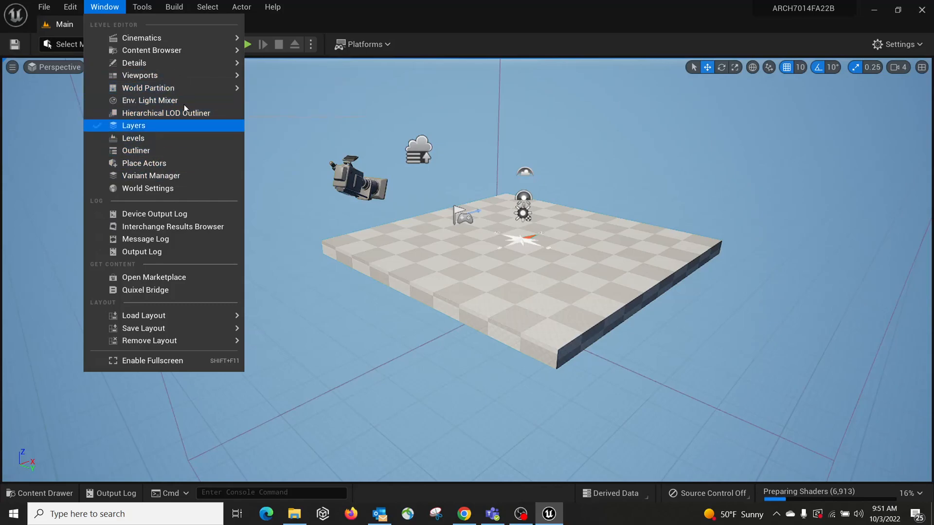
mouse_move(184, 319)
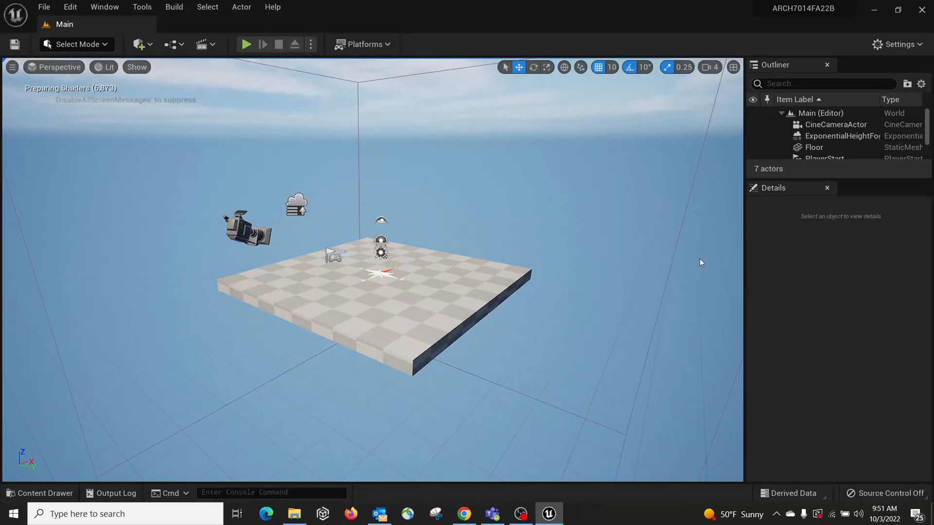
left_click(110, 7)
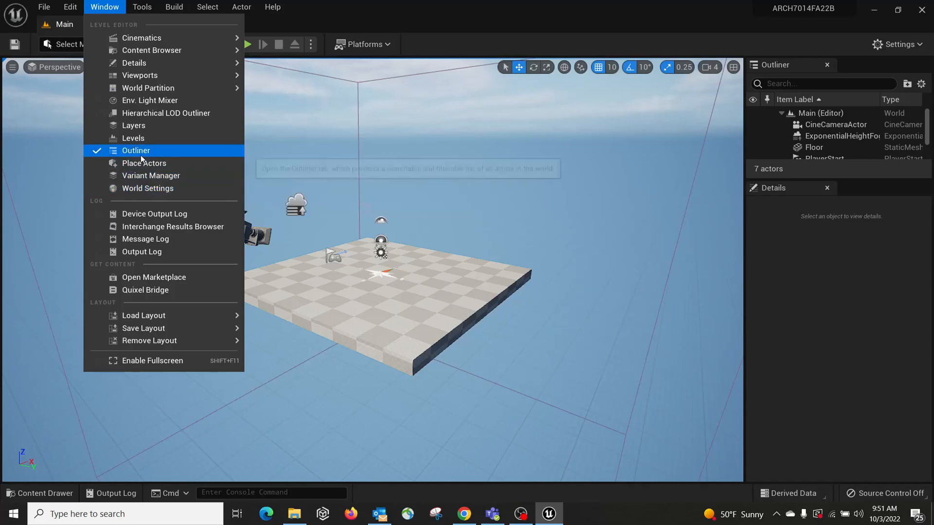
left_click(143, 189)
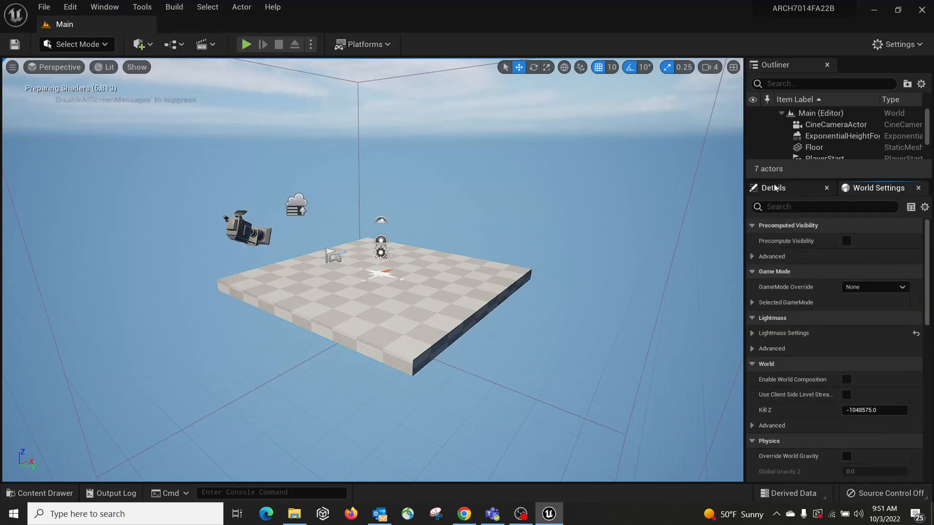
scroll(915, 231, "down", 5)
scroll(915, 231, "up", 5)
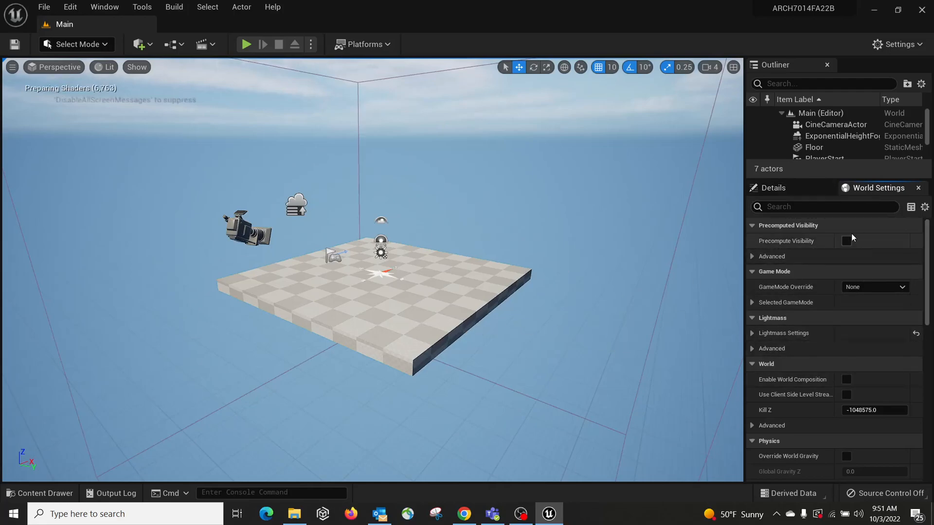
Review the editor windows and the tool commands, including the Blueprint search and platform options.
left_click(104, 6)
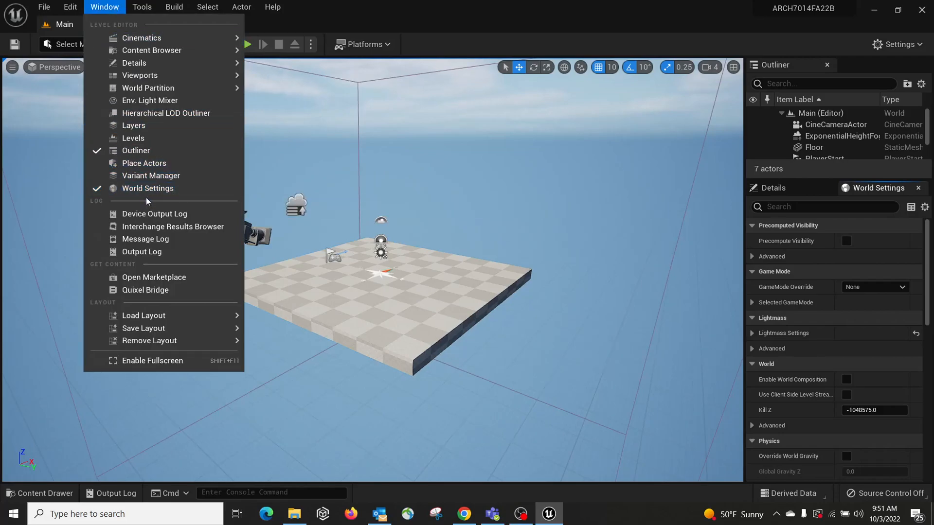
mouse_move(148, 9)
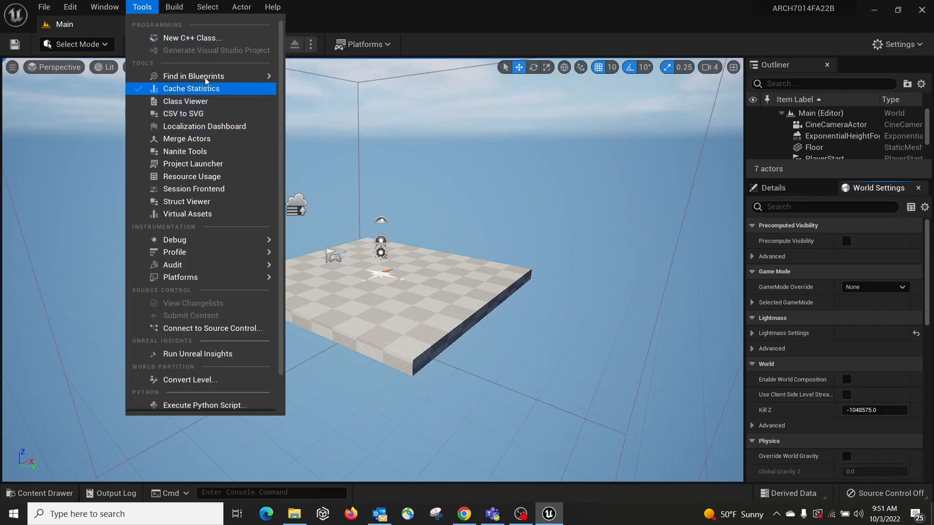
mouse_move(207, 78)
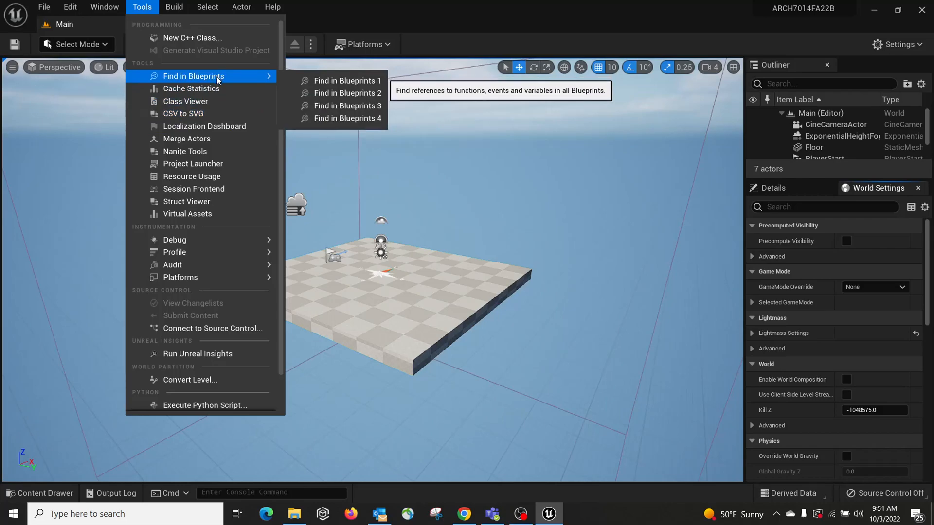
mouse_move(224, 280)
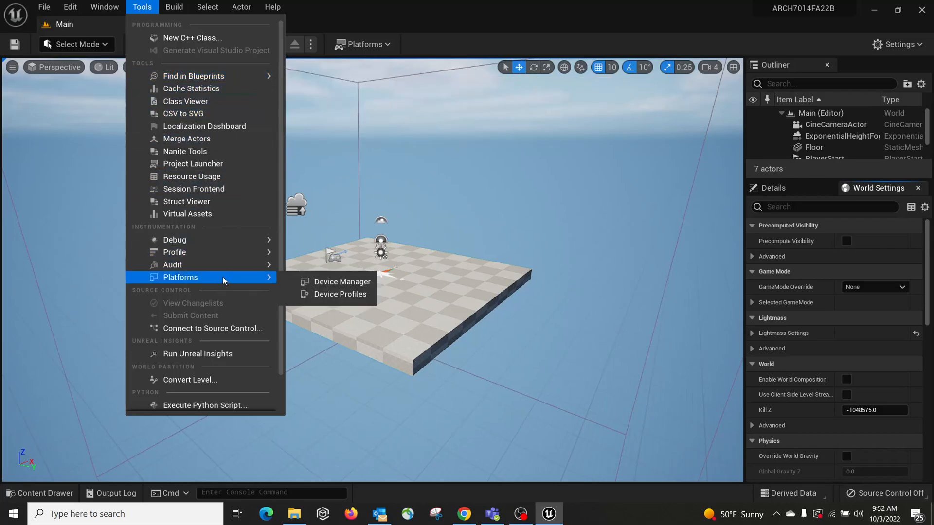
mouse_move(226, 253)
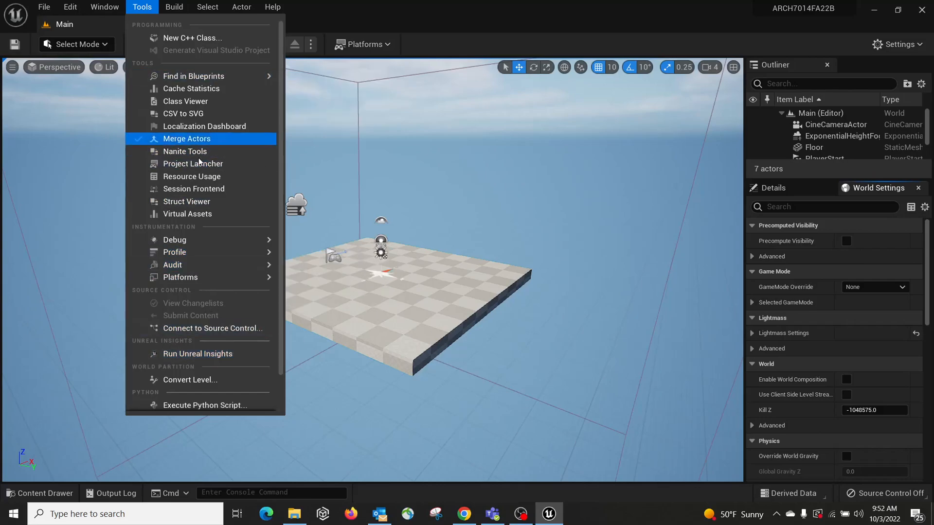
Review the level build commands, the lighting quality levels and the commands for selecting actors.
mouse_move(180, 11)
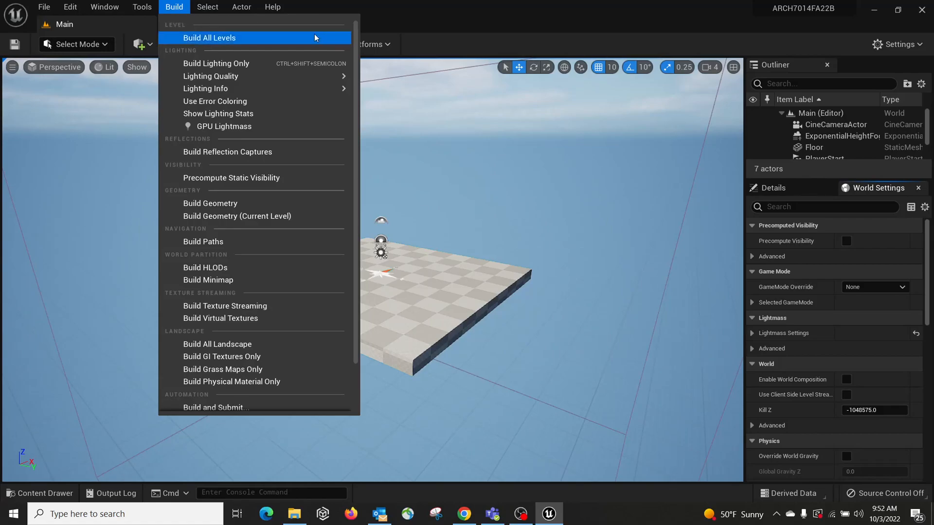
scroll(285, 205, "down", 3)
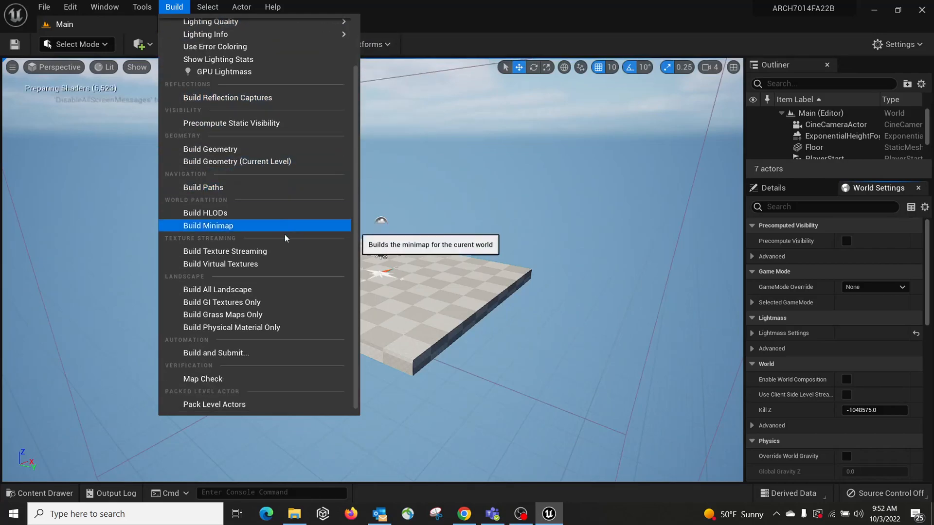
left_click(207, 7)
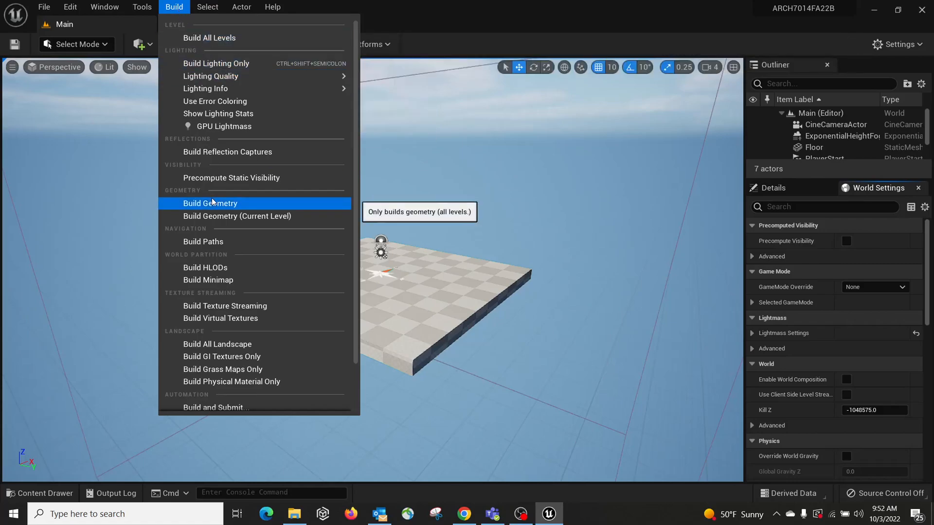
mouse_move(243, 91)
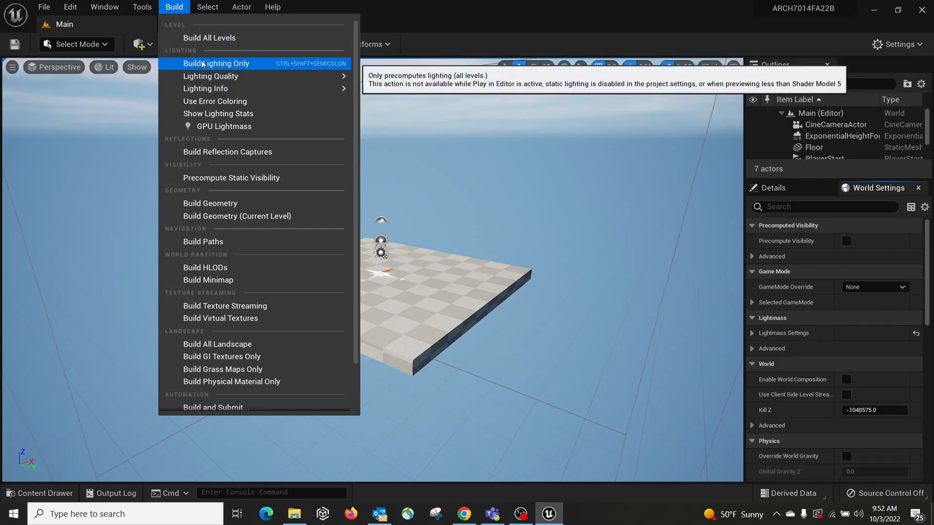
mouse_move(230, 84)
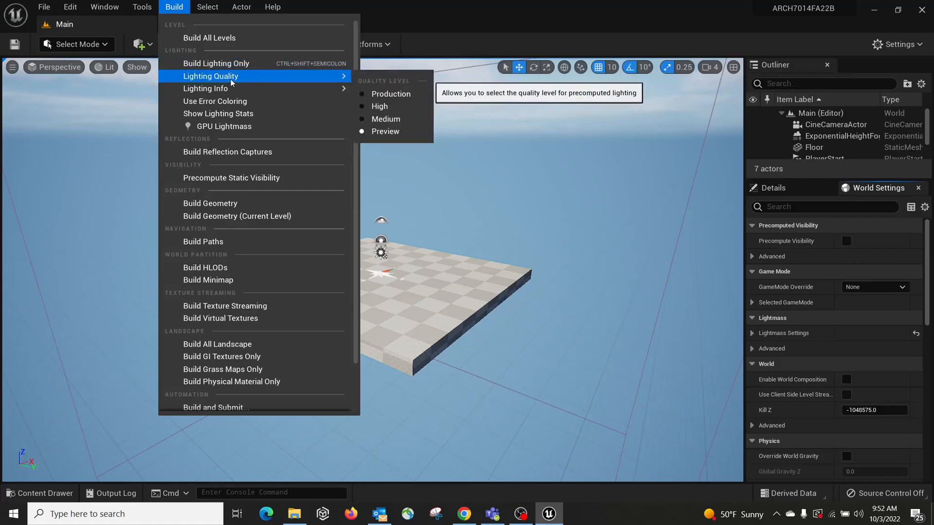
left_click(174, 6)
left_click(205, 7)
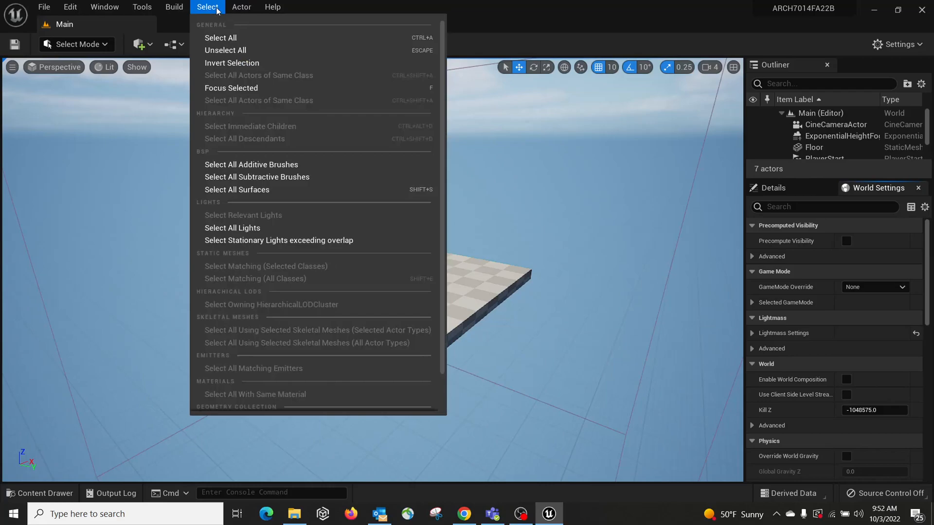
mouse_move(238, 10)
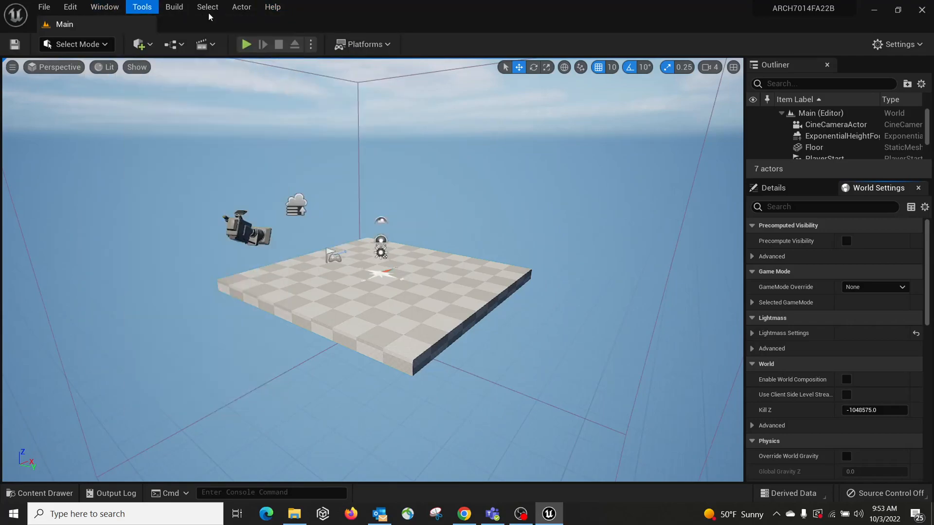
left_click(179, 24)
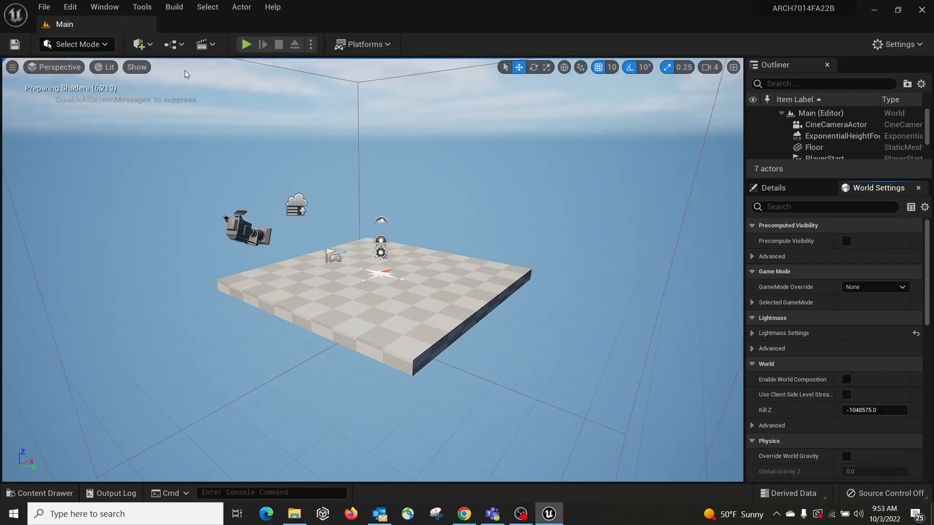
Browse the project content from the ArchvisDefault folder through Levels to Thumbnails, selecting the floor in the viewport along the way.
right_click_drag(290, 168, 277, 237)
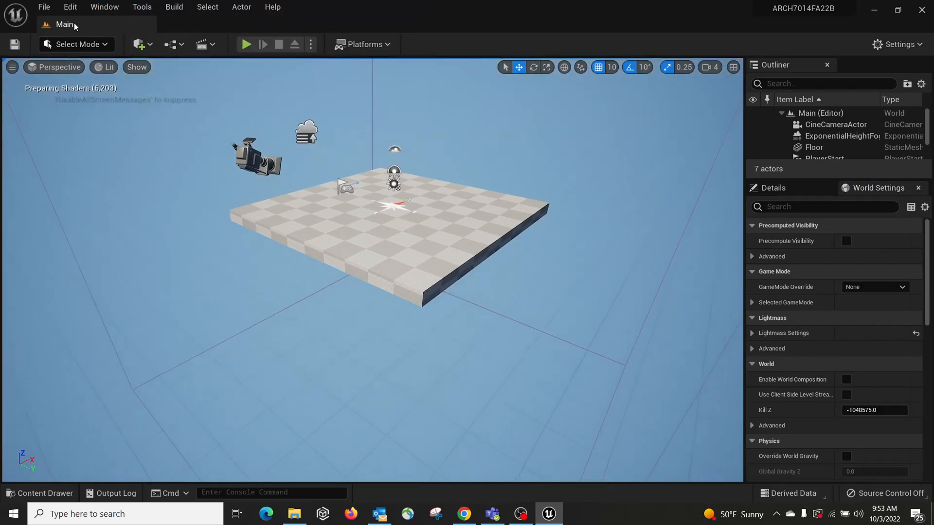
left_click(27, 492)
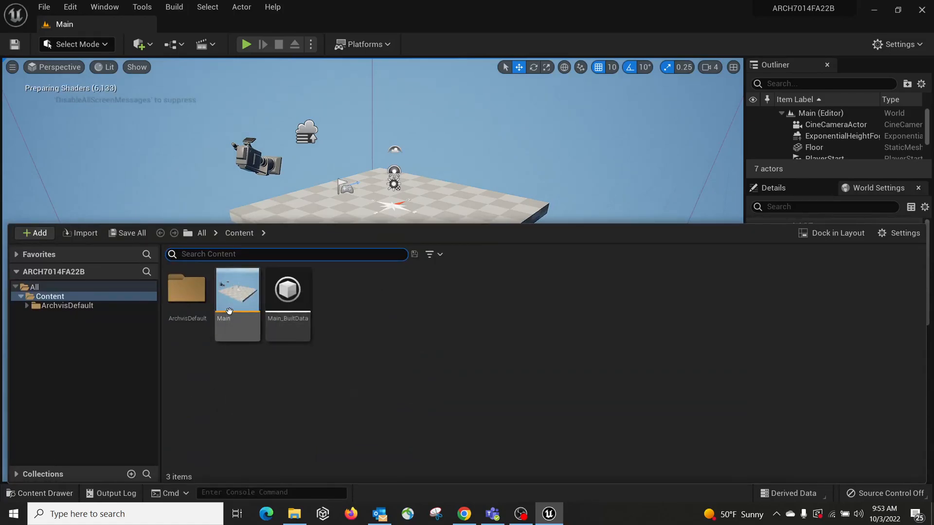
left_click(107, 306)
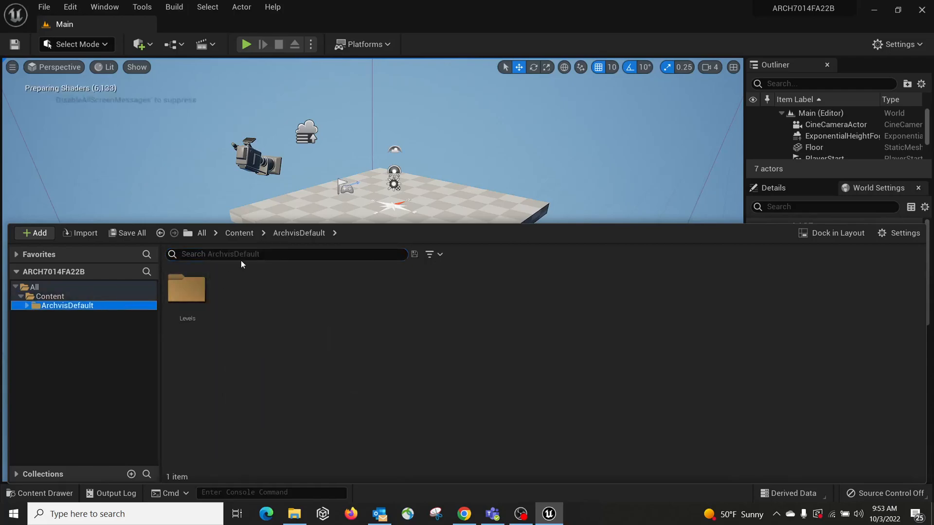
left_click(190, 171)
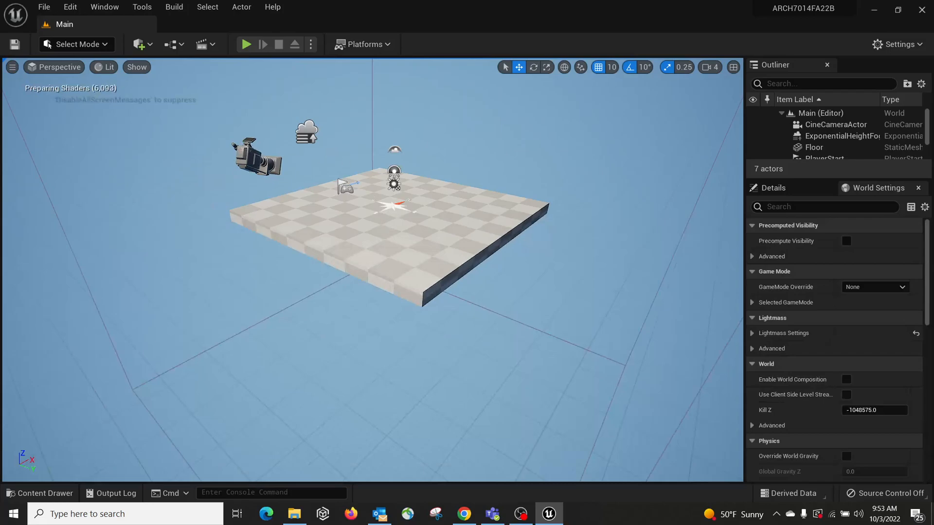
left_click(382, 226)
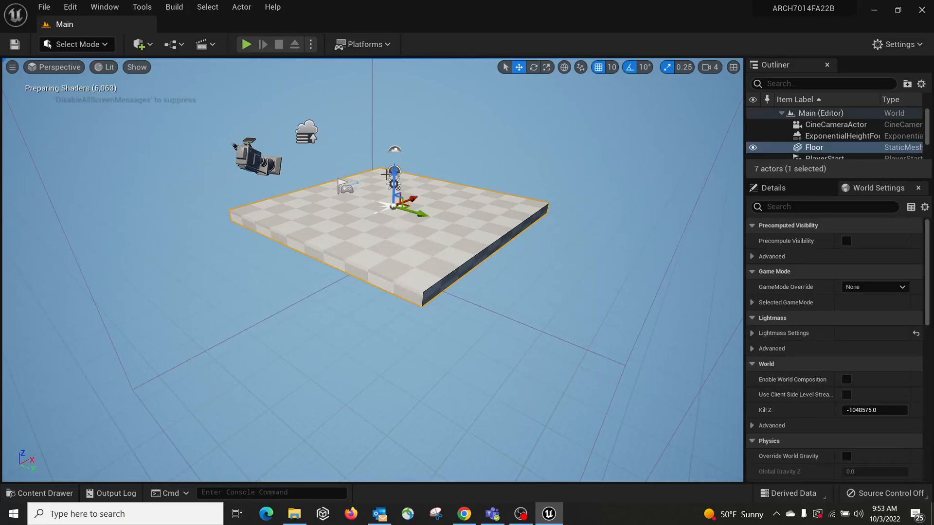
left_click(44, 494)
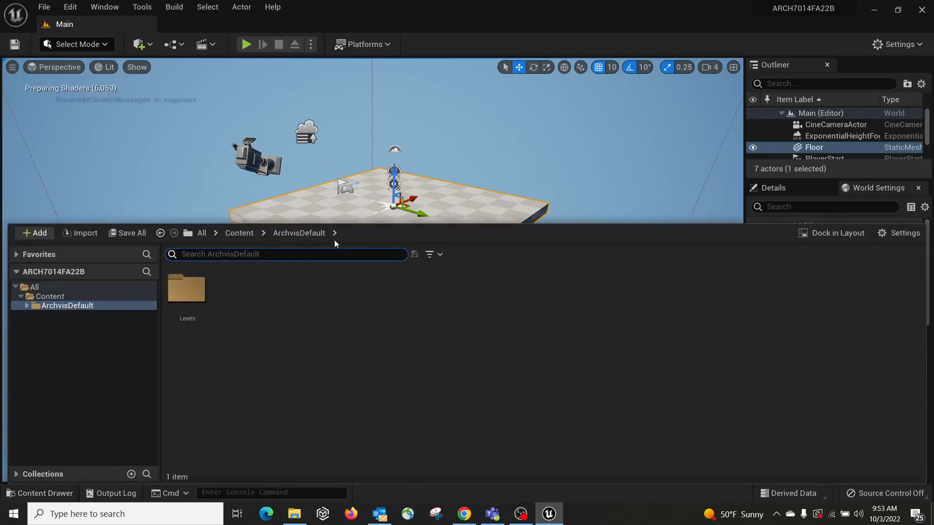
double_click(189, 289)
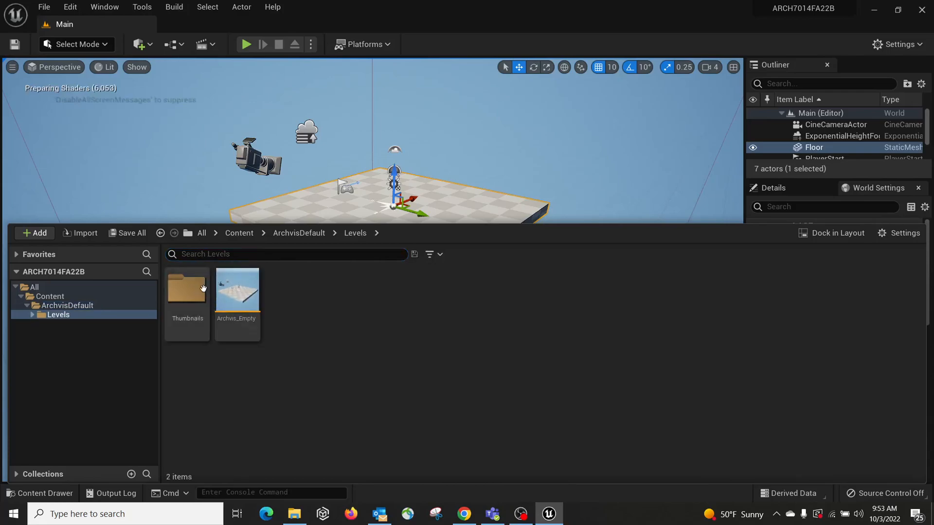
double_click(201, 289)
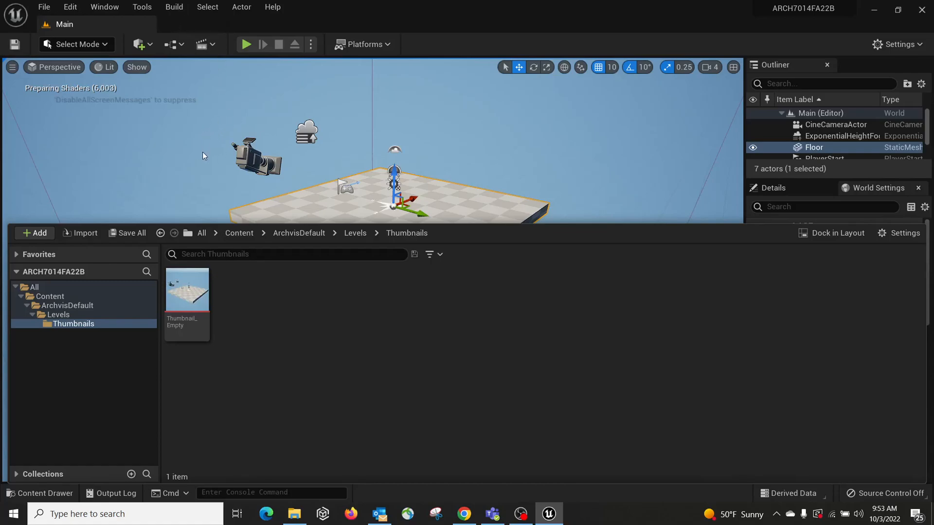
Check the commands for saving the current level and all unsaved content, and deselect the floor.
left_click_drag(203, 150, 179, 93)
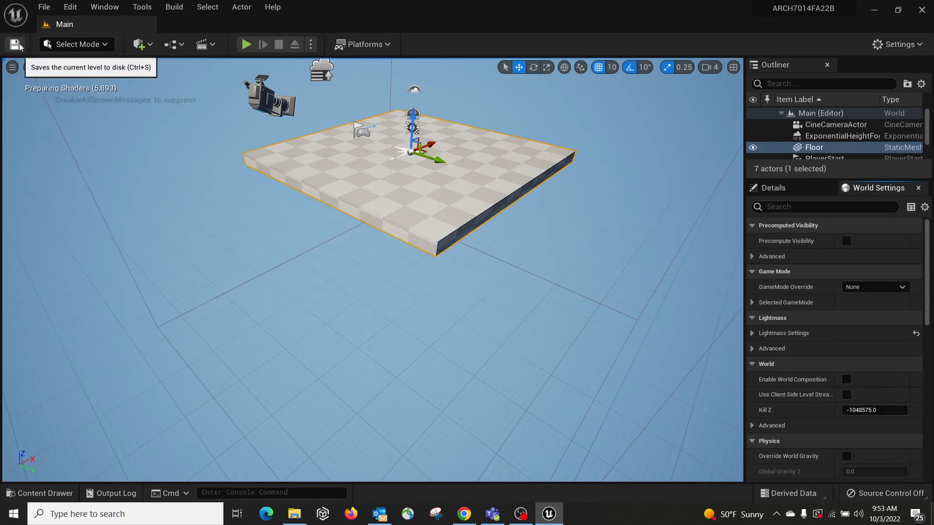
left_click(48, 7)
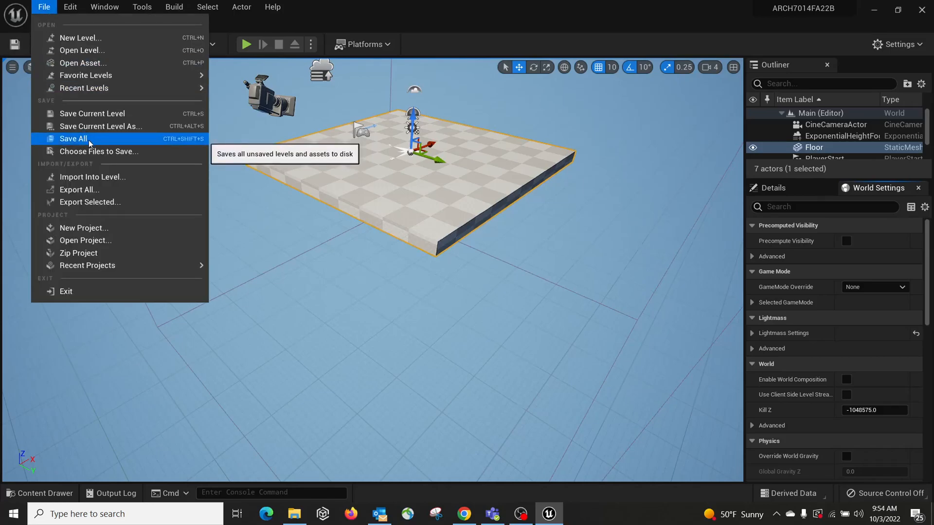
left_click(225, 78)
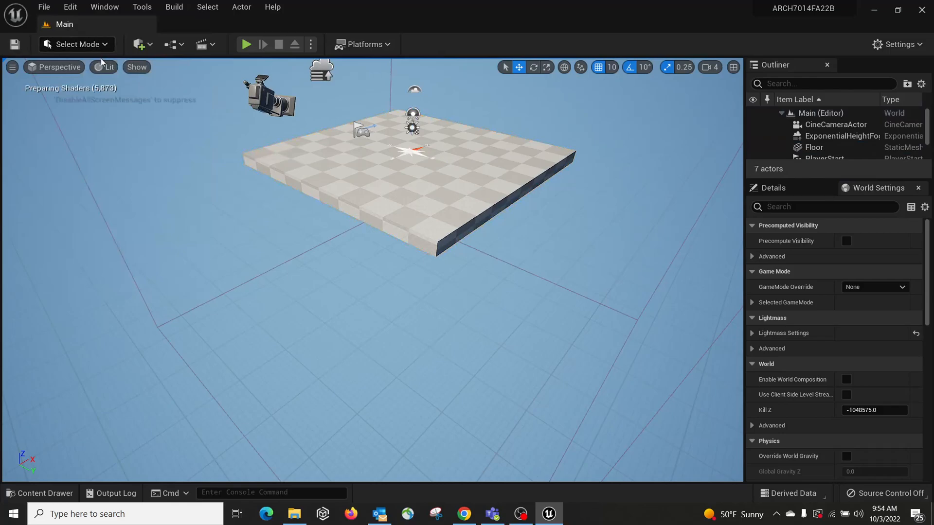
Look through the Landscape, Foliage, Mesh Paint and Animation editing modes and return to Select mode.
left_click(77, 46)
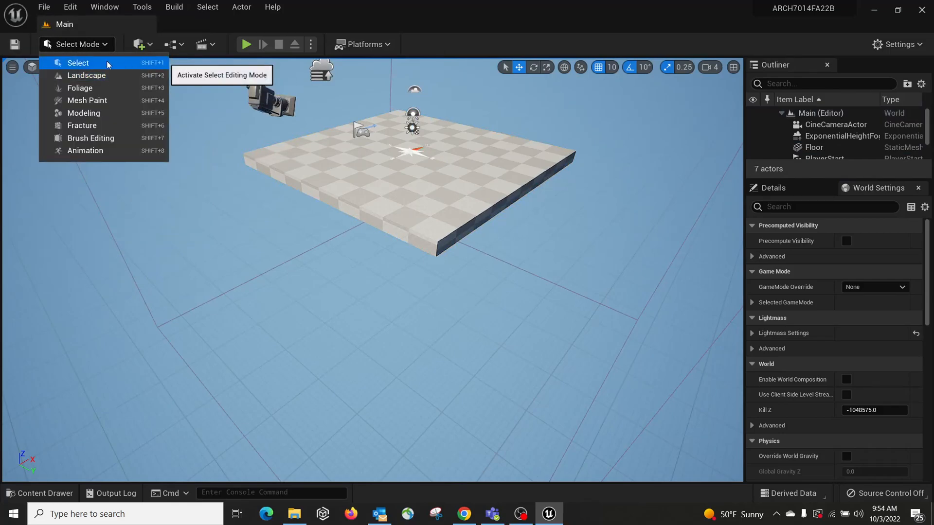
left_click(99, 77)
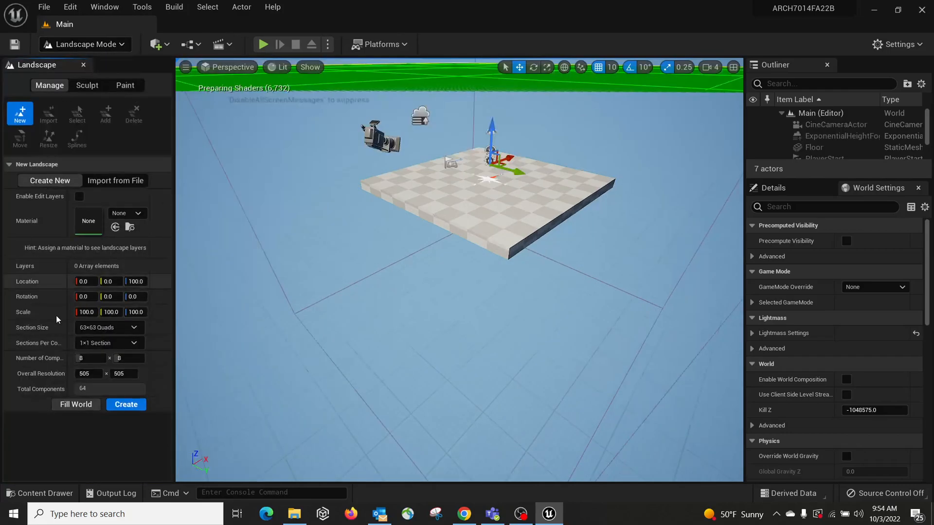
left_click(82, 45)
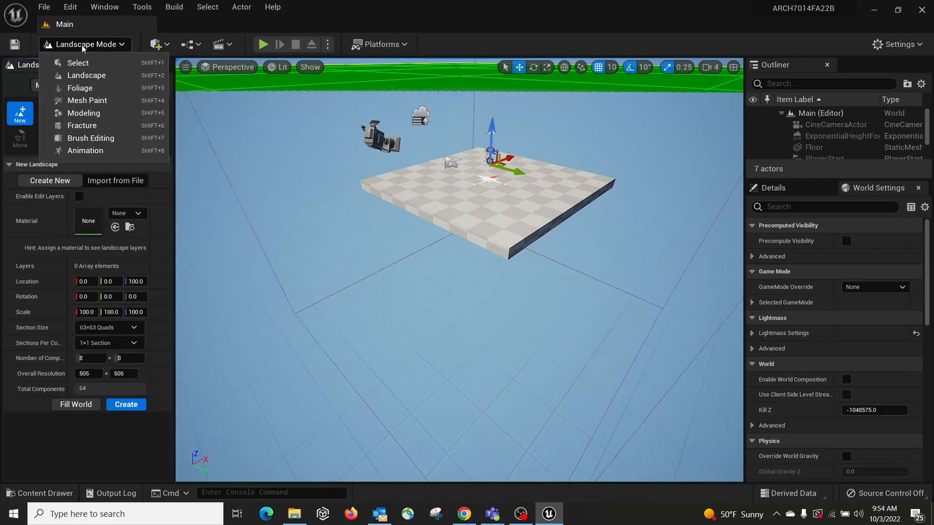
left_click(81, 89)
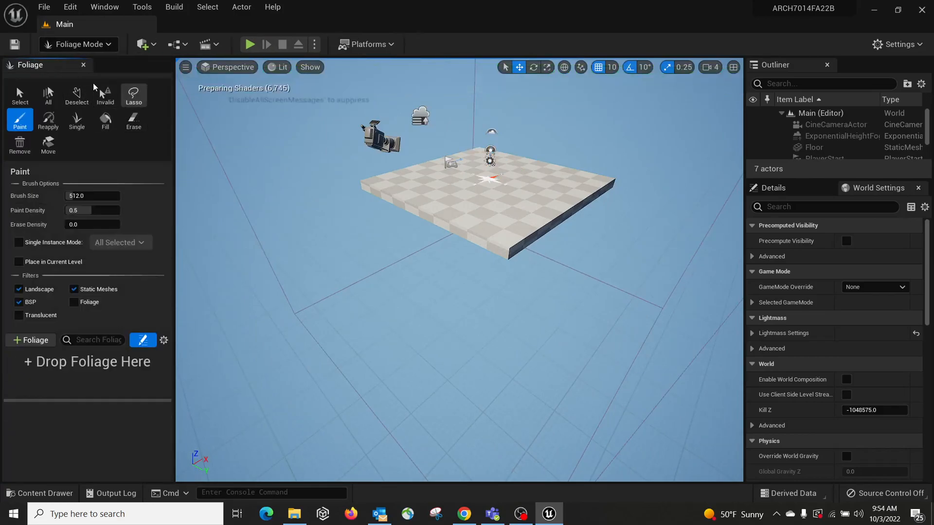
left_click(80, 45)
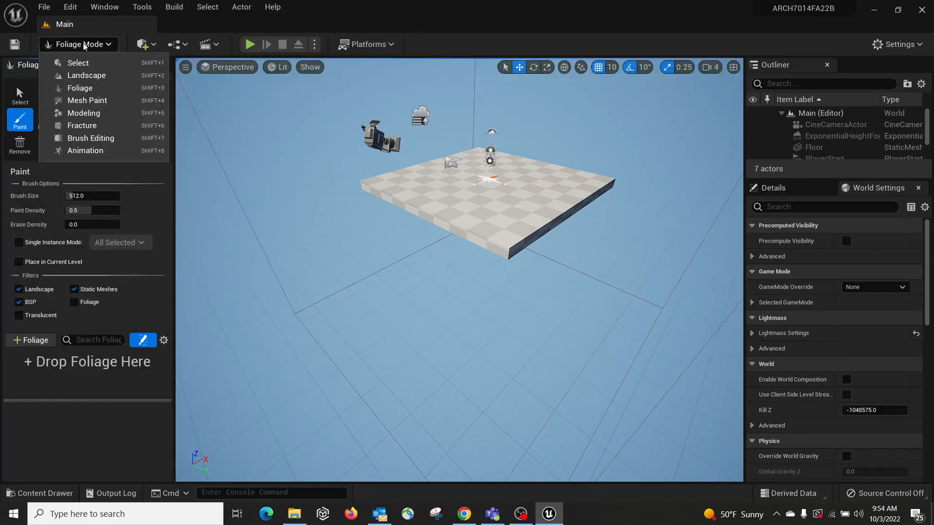
left_click(80, 101)
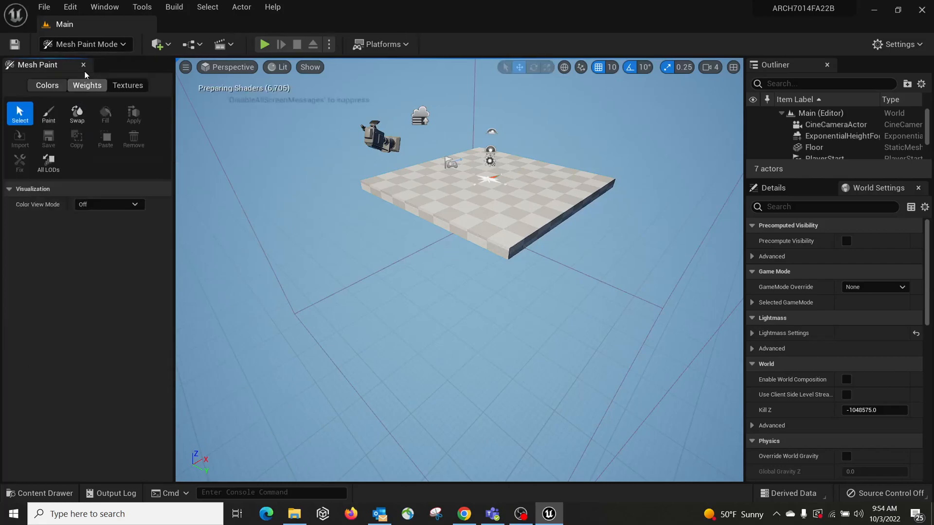
left_click(85, 45)
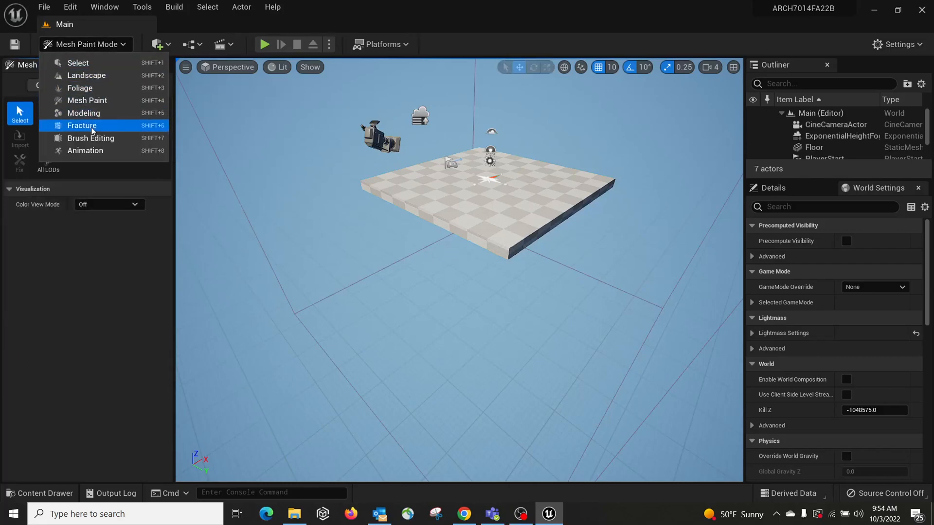
left_click(87, 151)
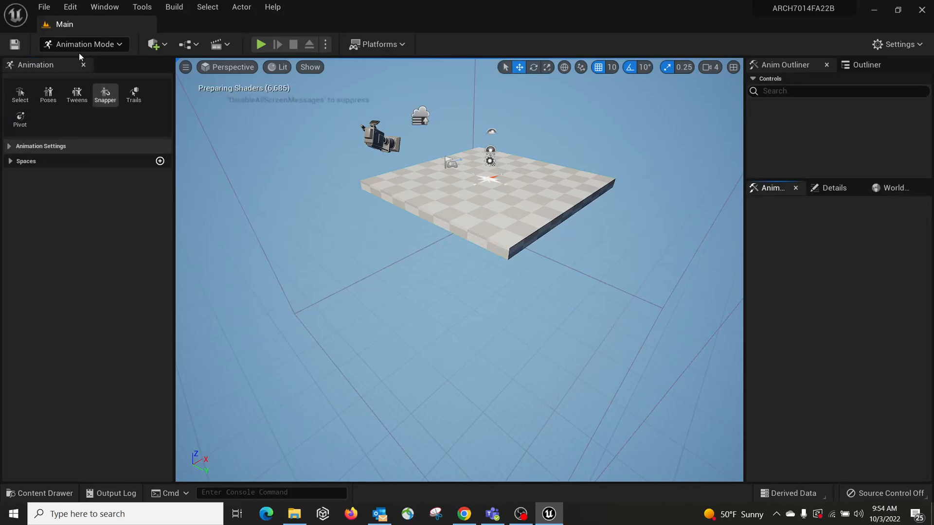
left_click(83, 44)
left_click(77, 63)
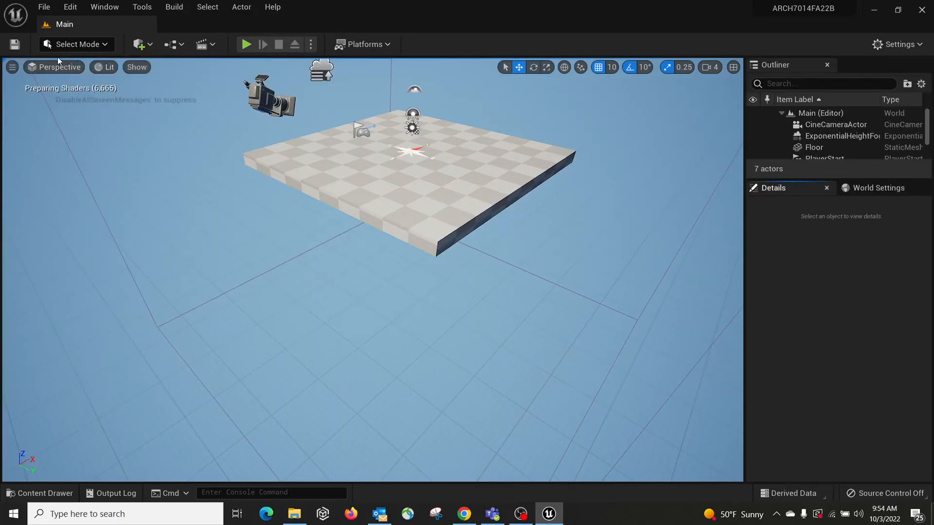
Review the actor categories that can be added to the level, from Basic to Volumes, and show the Place Actors panel.
left_click(151, 45)
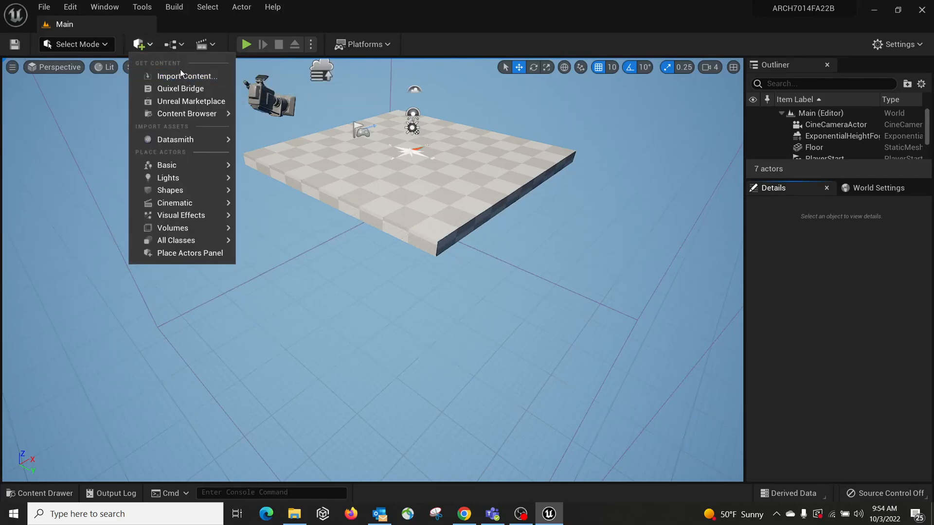
mouse_move(183, 165)
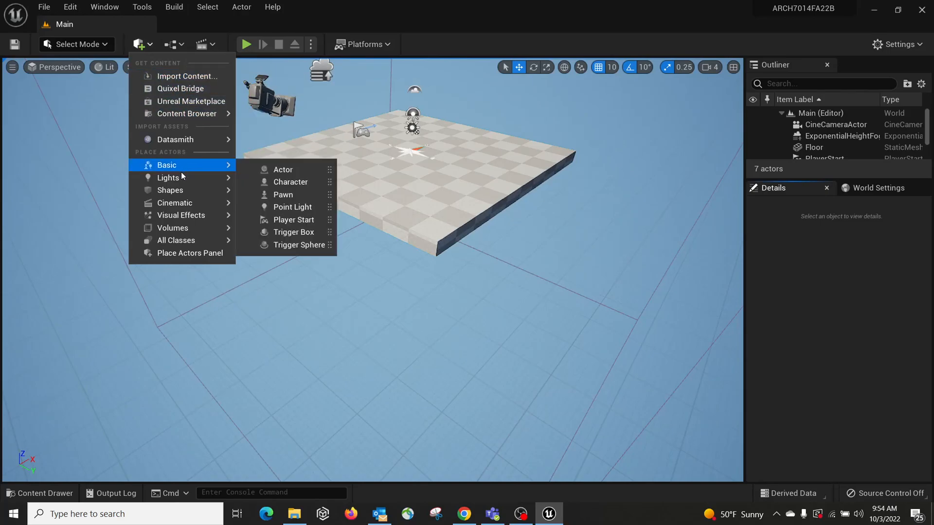
mouse_move(180, 192)
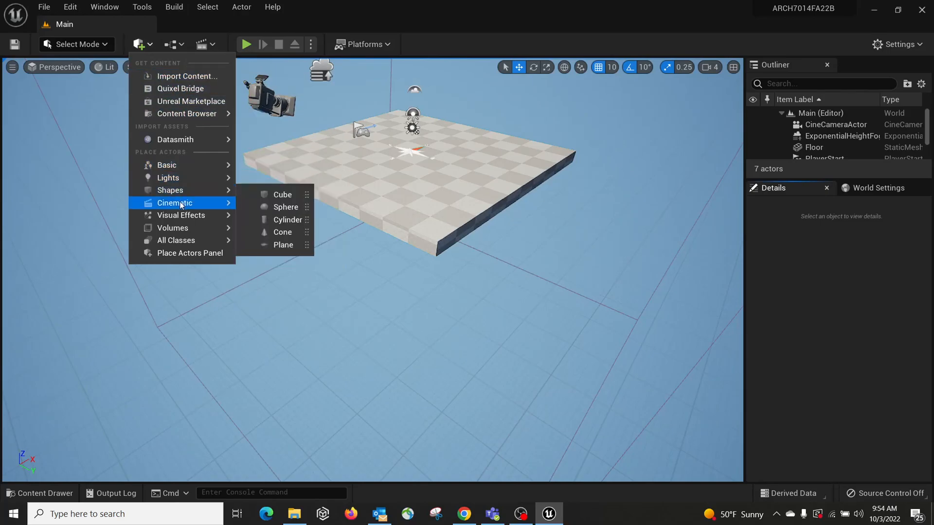
mouse_move(180, 216)
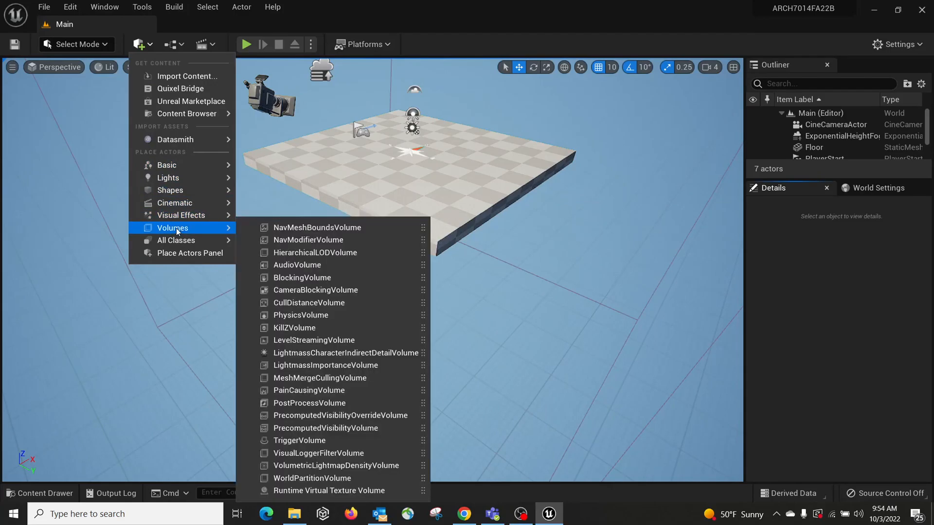
mouse_move(177, 245)
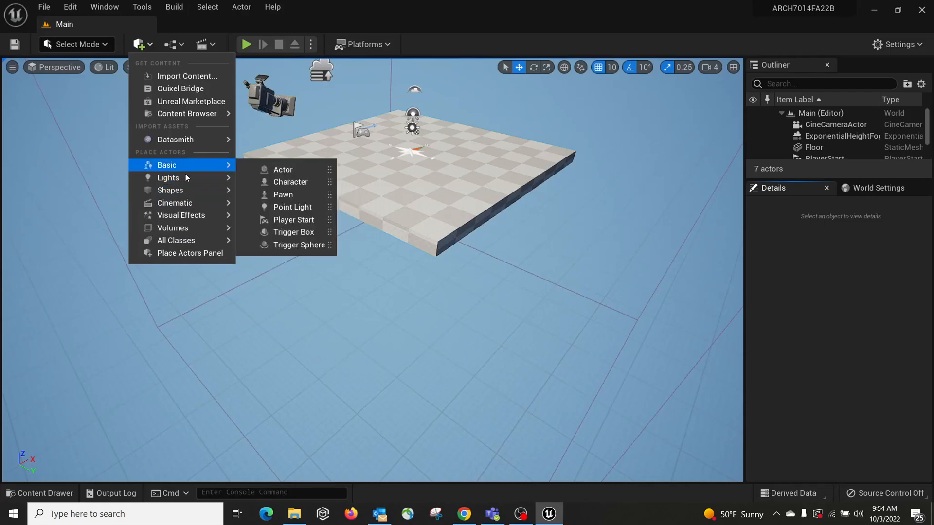
left_click(176, 253)
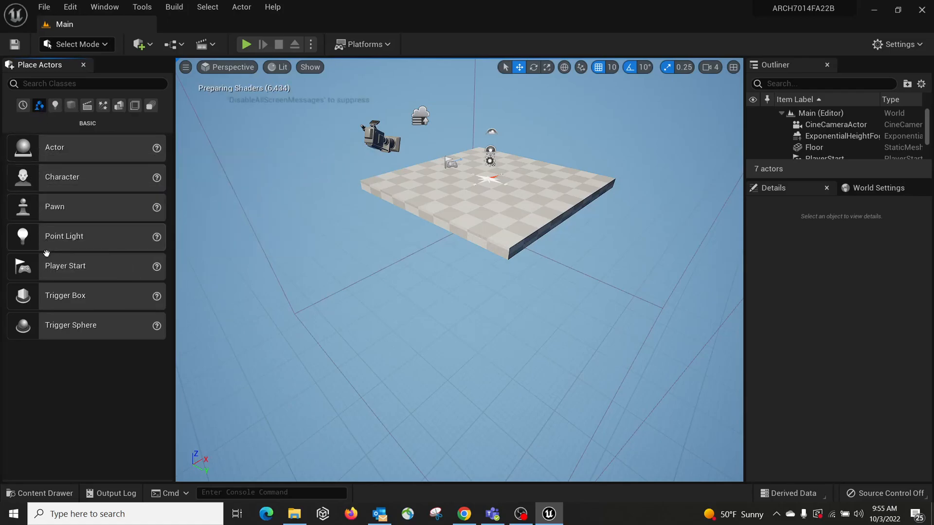
Browse the placeable actors under Lights, Shapes, Cinematic, Visual Effects and Geometry, and return to Lights.
left_click(54, 106)
left_click(70, 105)
left_click(86, 107)
left_click(102, 105)
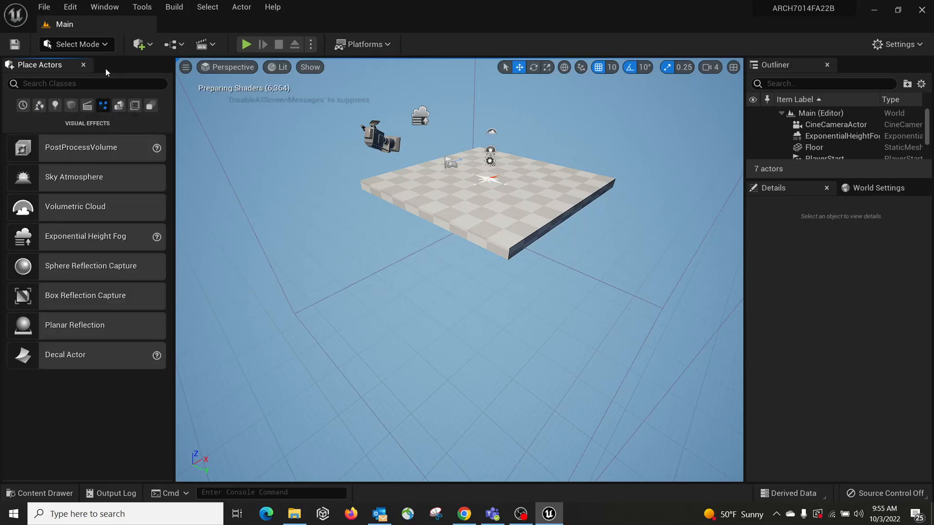
left_click(140, 44)
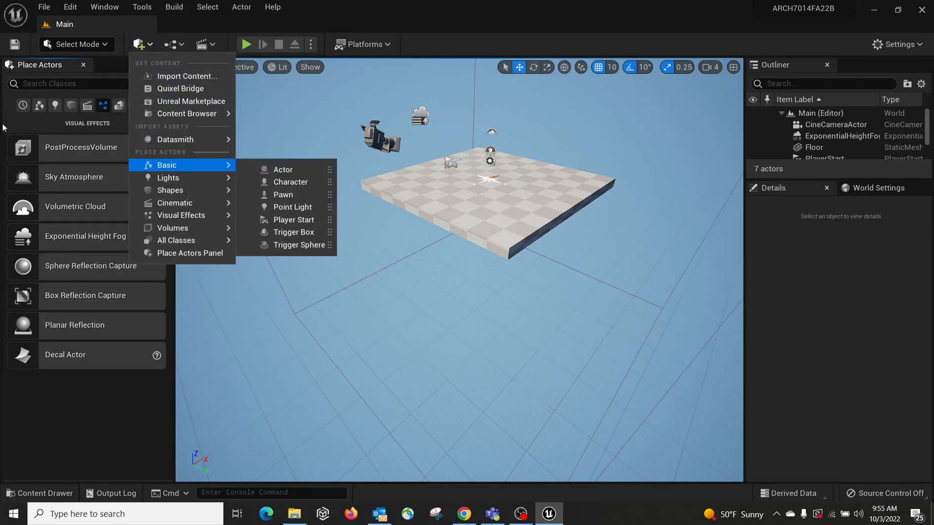
left_click(39, 123)
left_click(120, 107)
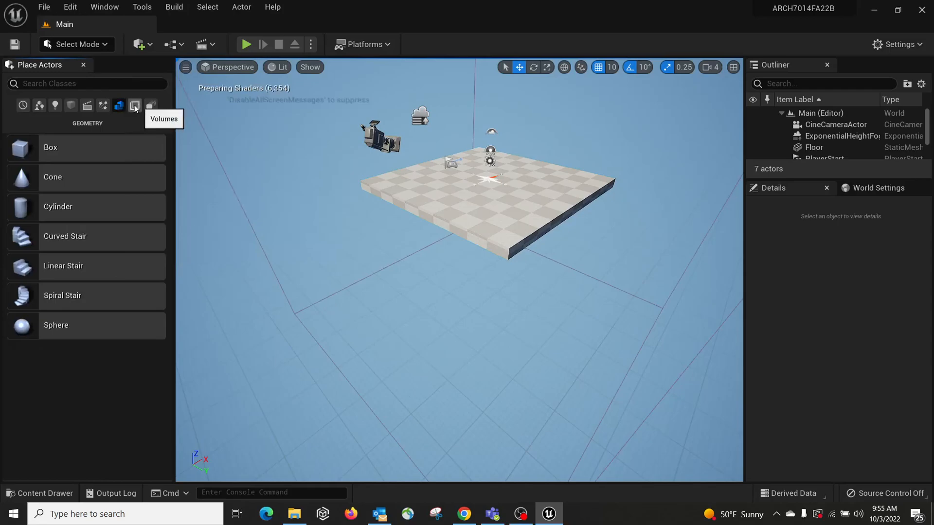
left_click(55, 106)
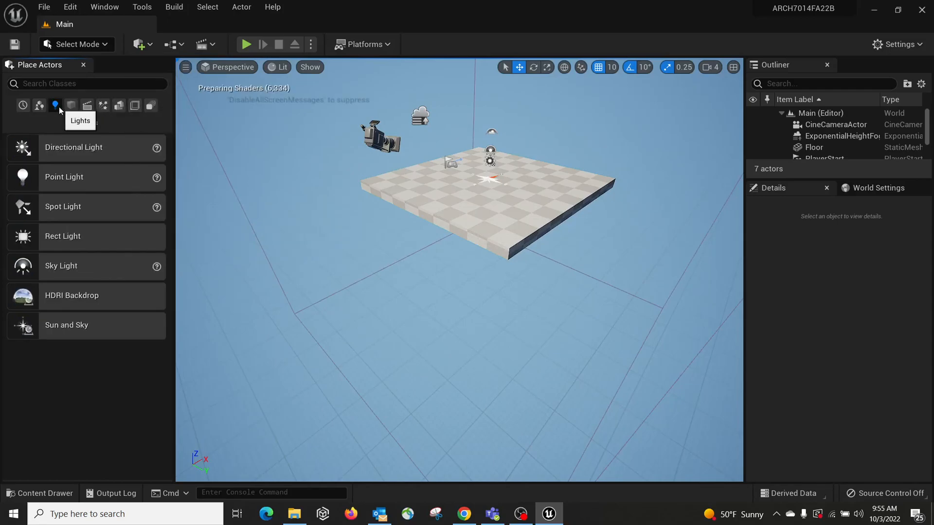
Place a Cube from the basic shapes on the checkered floor, next to the player start.
right_click_drag(462, 209, 485, 170)
key("w")
key("s")
left_click(151, 44)
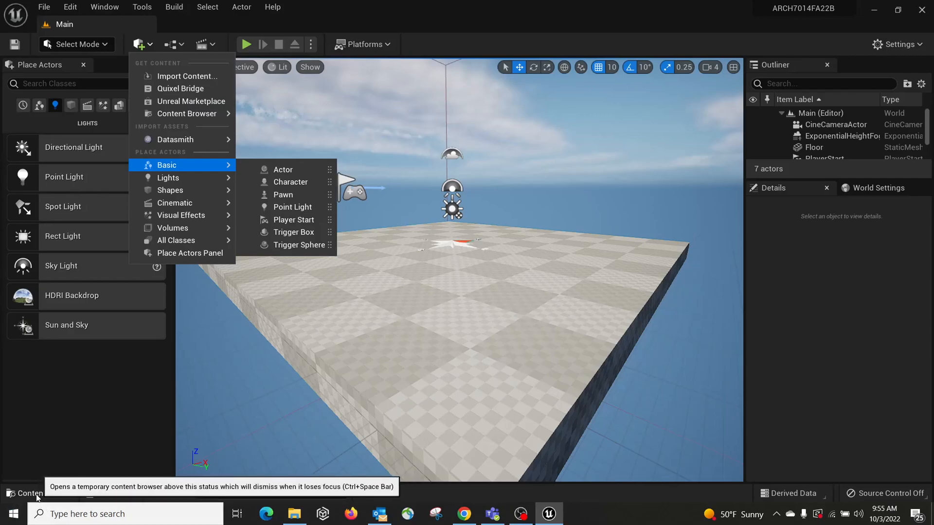
left_click(75, 401)
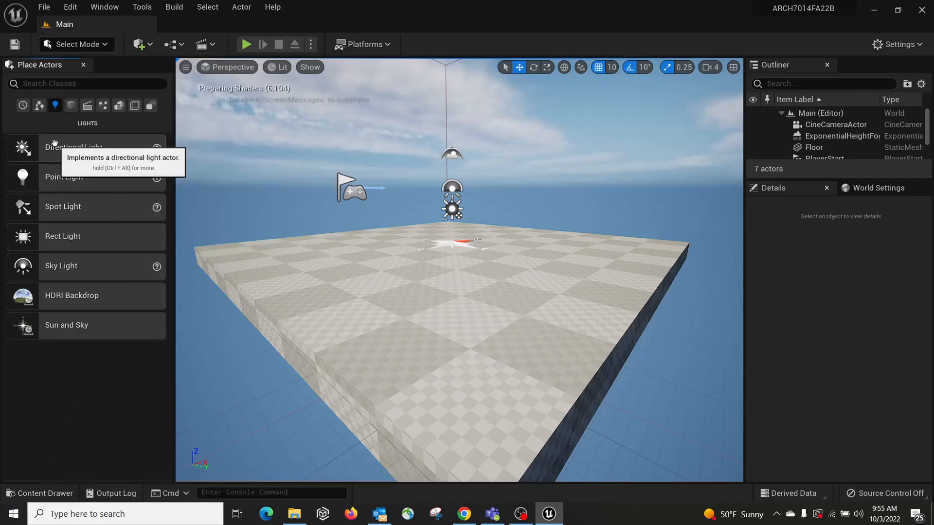
left_click(70, 106)
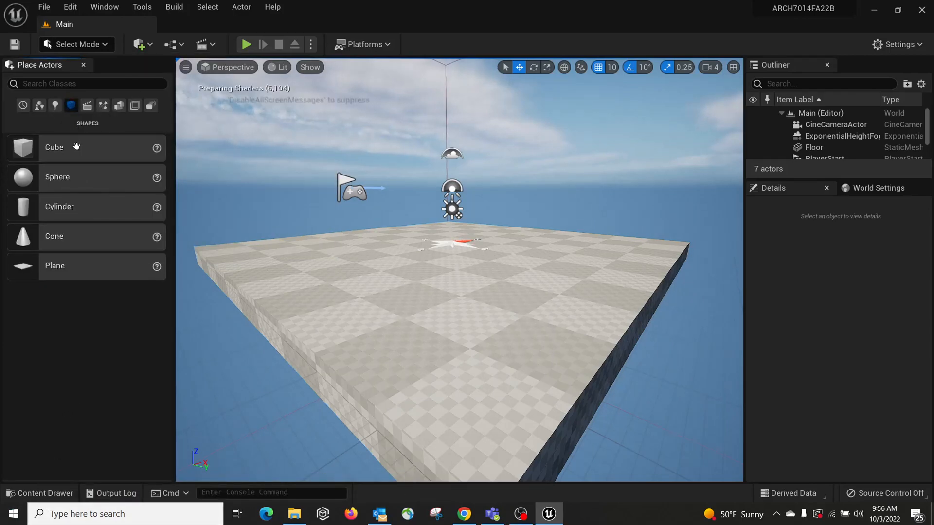
left_click_drag(112, 148, 358, 210)
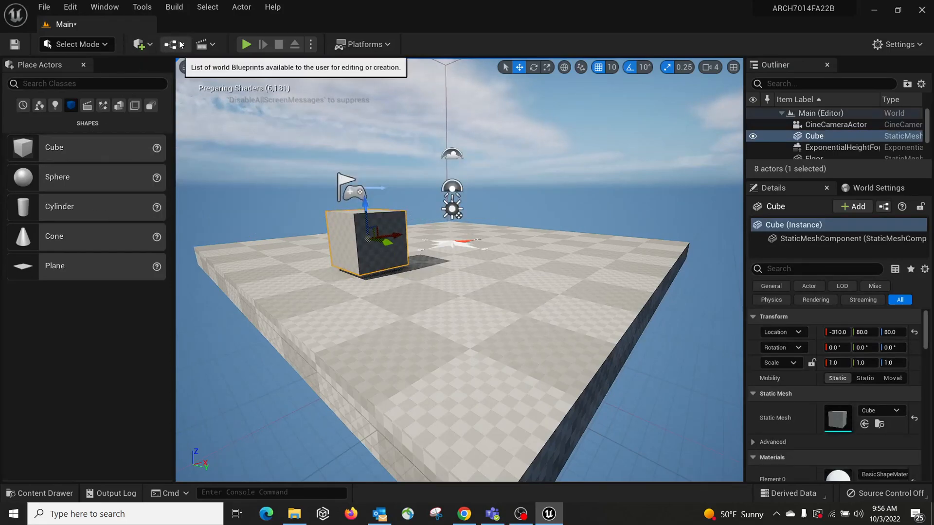
Close the Place Actors panel and review the commands for getting content, importing assets and placing actors.
left_click(151, 43)
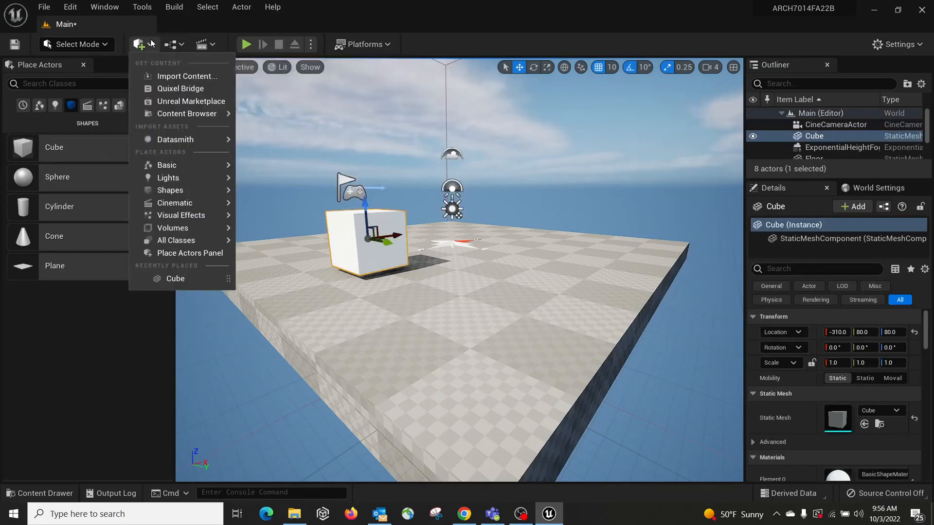
left_click(84, 65)
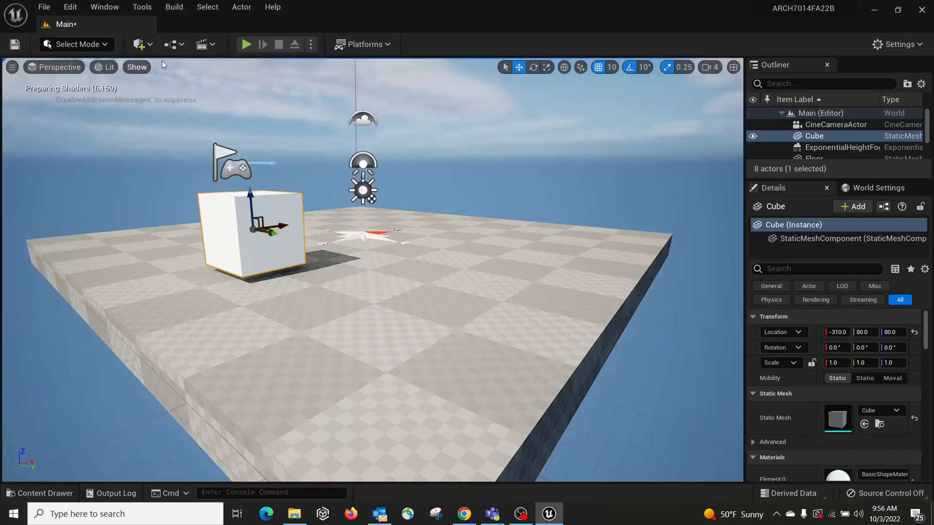
left_click(141, 44)
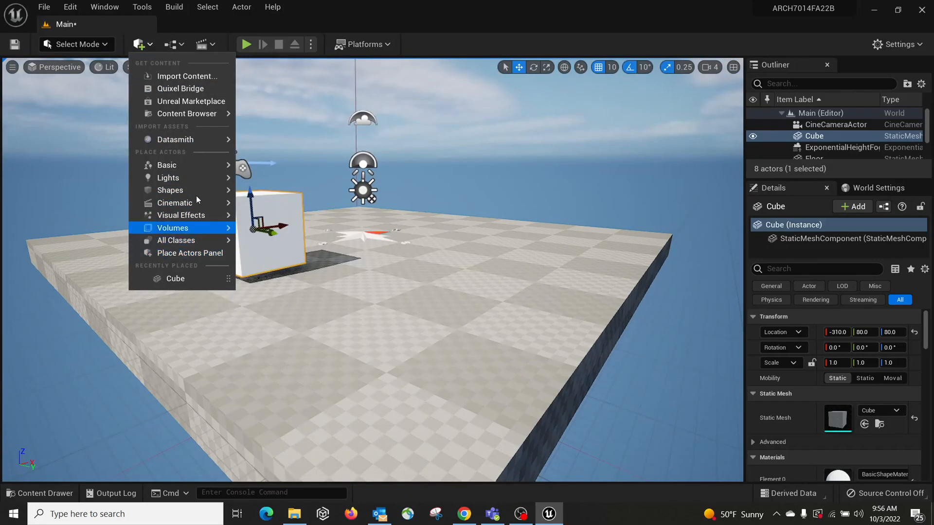
mouse_move(199, 139)
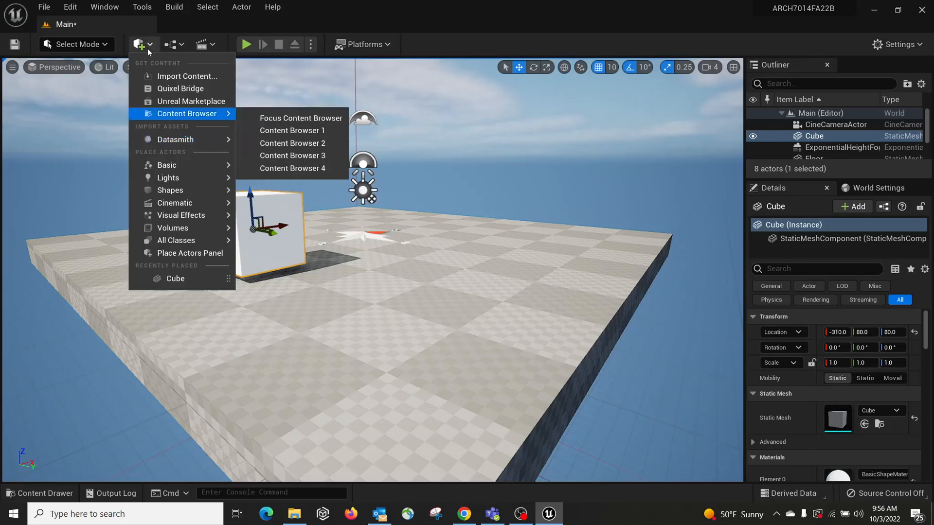
Open the Level Blueprint of the Main level and dock its editor beside the level.
left_click(182, 45)
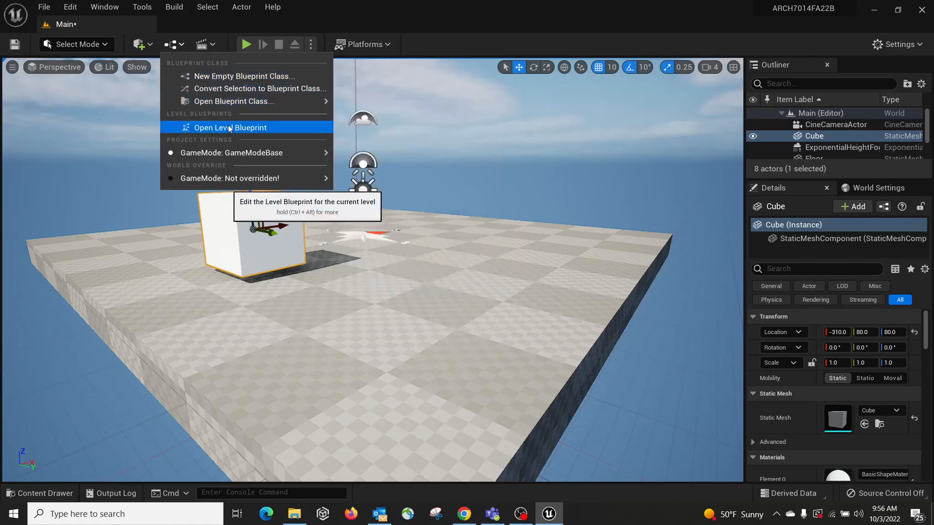
left_click(250, 129)
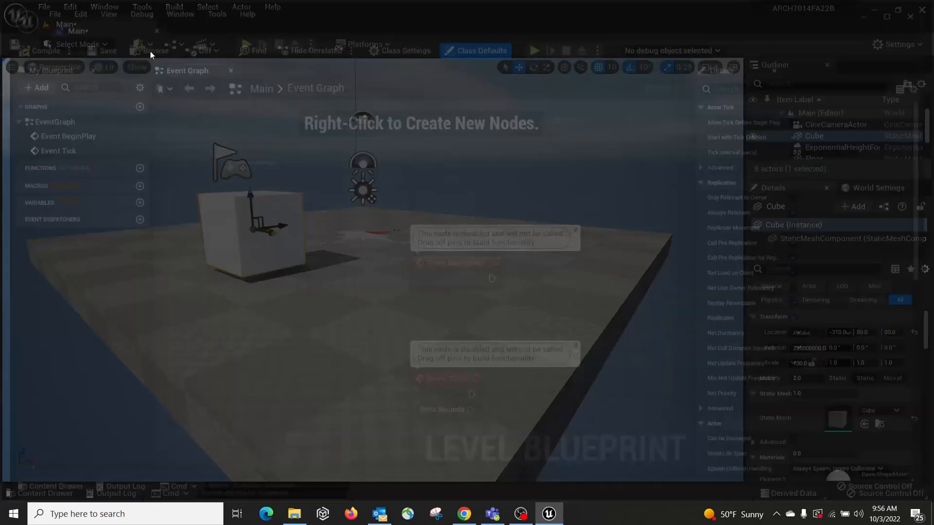
left_click_drag(150, 52, 167, 29)
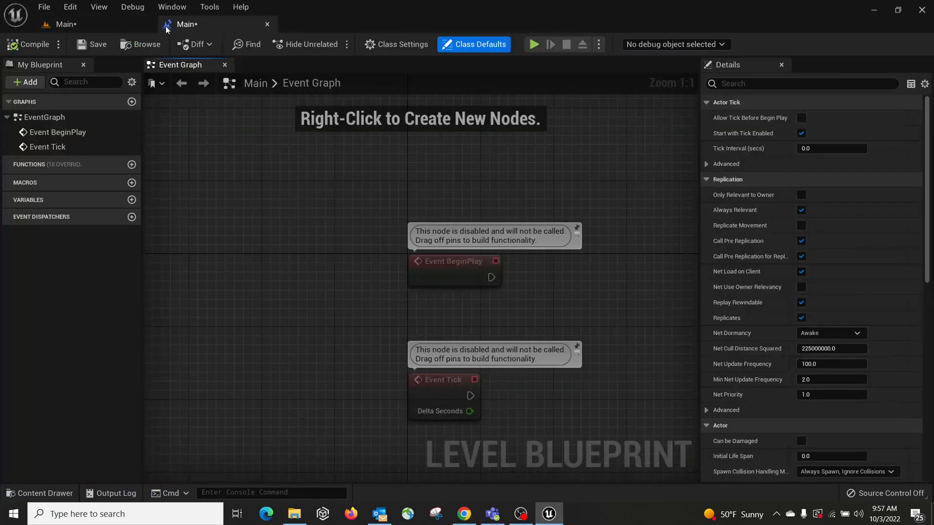
Compare the level viewport with the Level Blueprint's event graph, switching between them, and close the Level Blueprint.
left_click(79, 28)
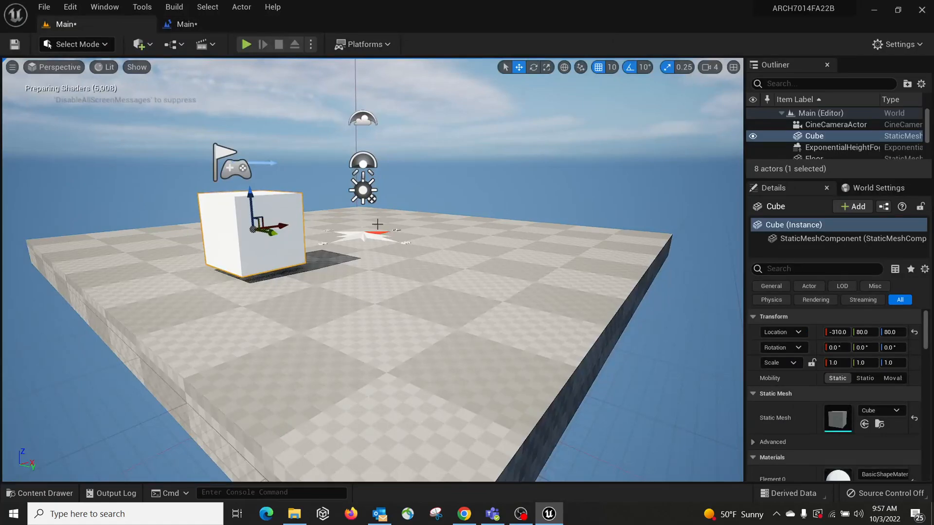
left_click(198, 26)
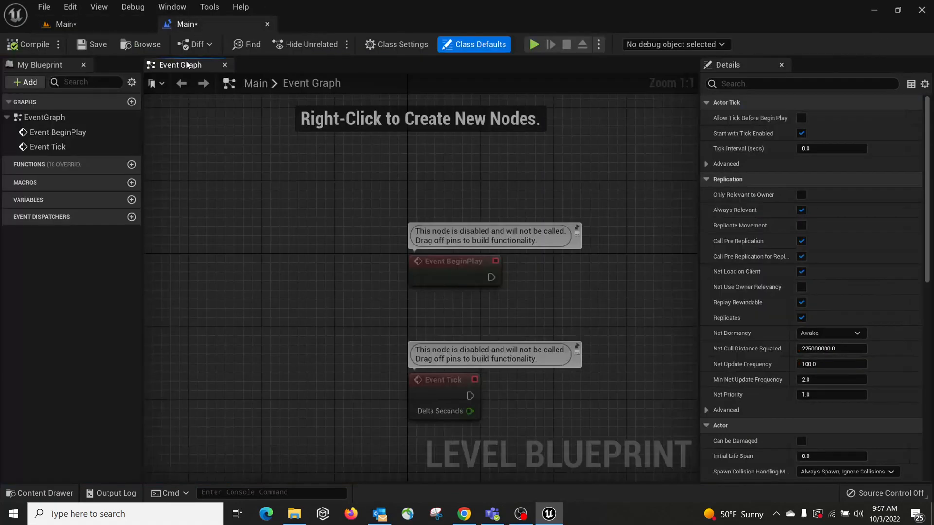
left_click(107, 24)
left_click(204, 22)
right_click_drag(386, 225, 340, 195)
left_click(84, 24)
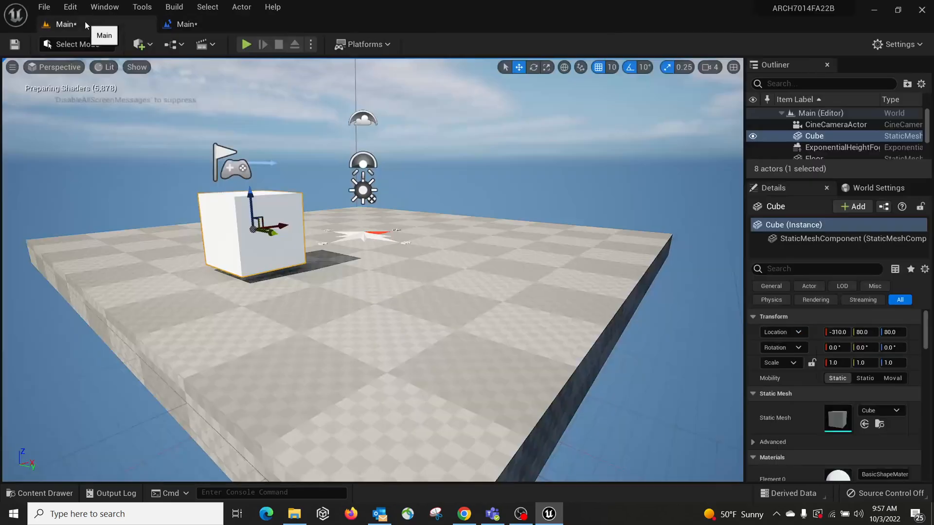
left_click(194, 26)
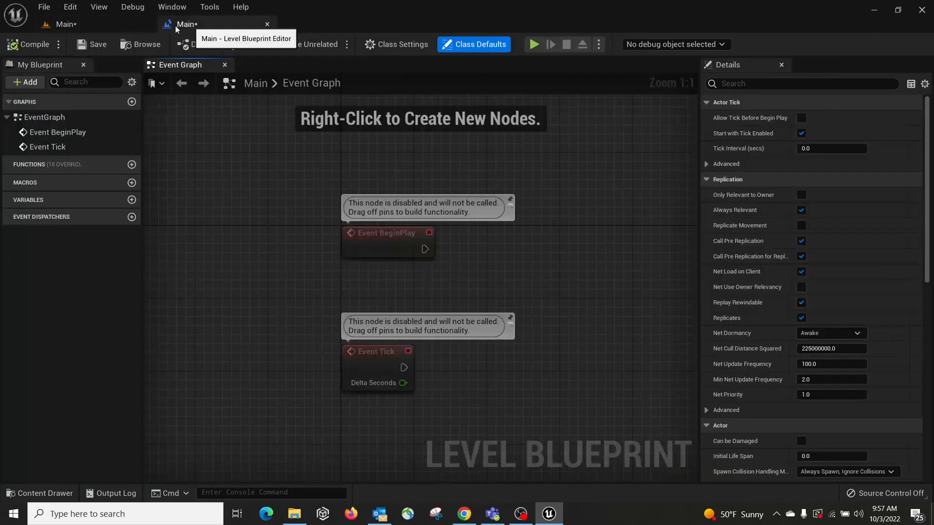
left_click(267, 23)
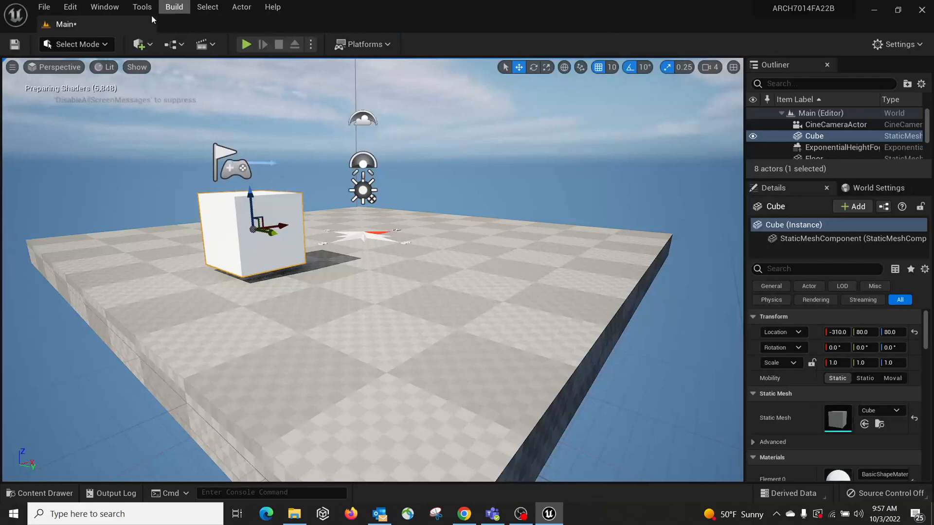
Review the blueprint class and level blueprint commands and the options for adding level and master sequences.
left_click(171, 44)
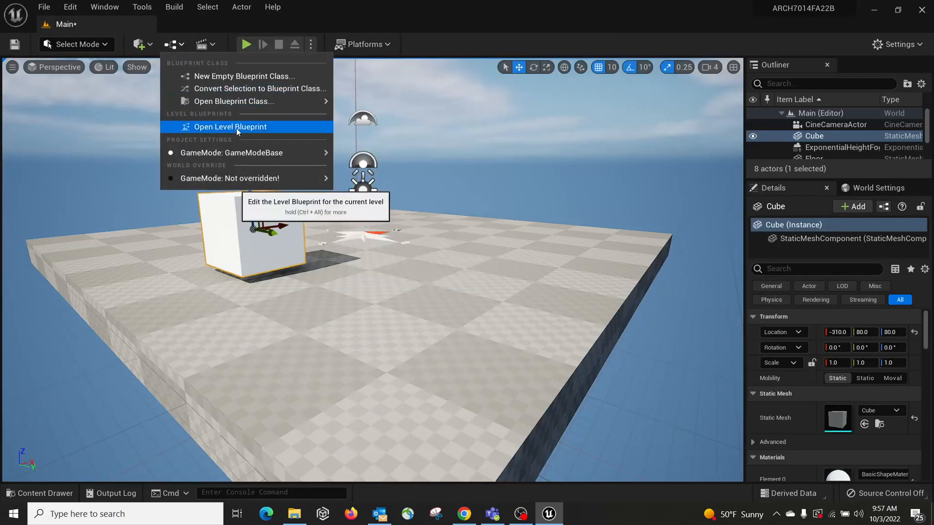
mouse_move(269, 102)
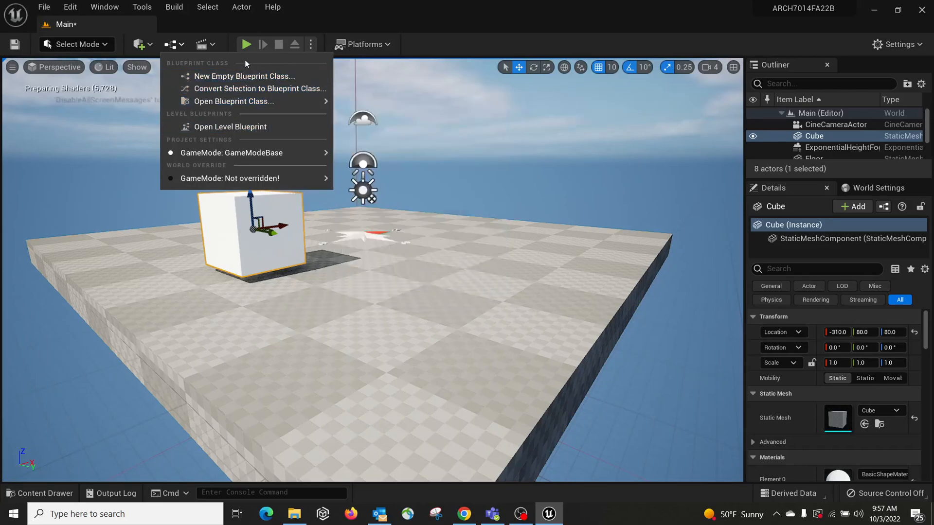
left_click(212, 45)
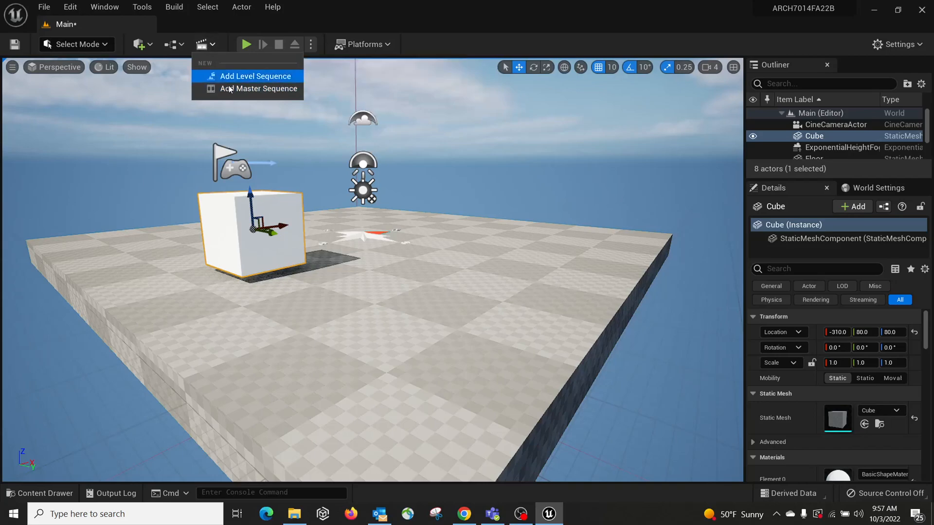
left_click(313, 18)
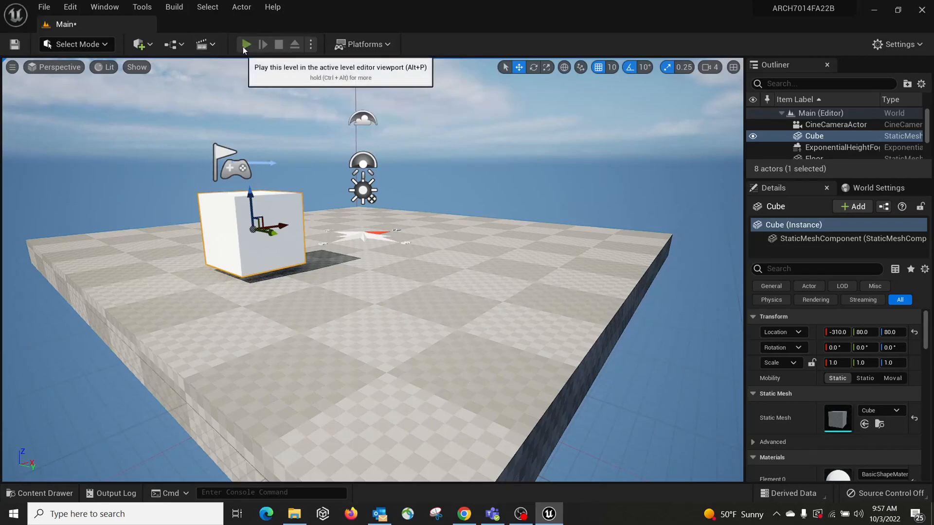
Play the level in the viewport and walk around the cube forward, backward and sideways.
left_click(246, 45)
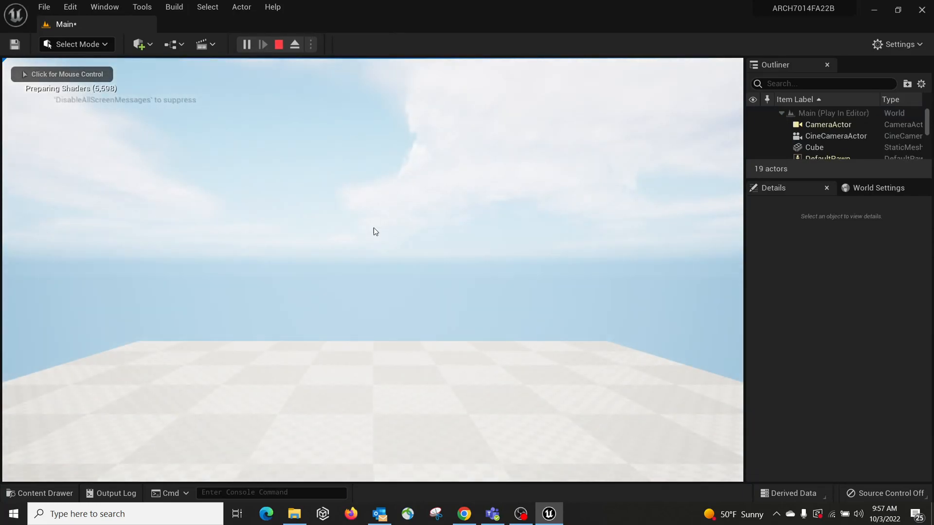
left_click(375, 231)
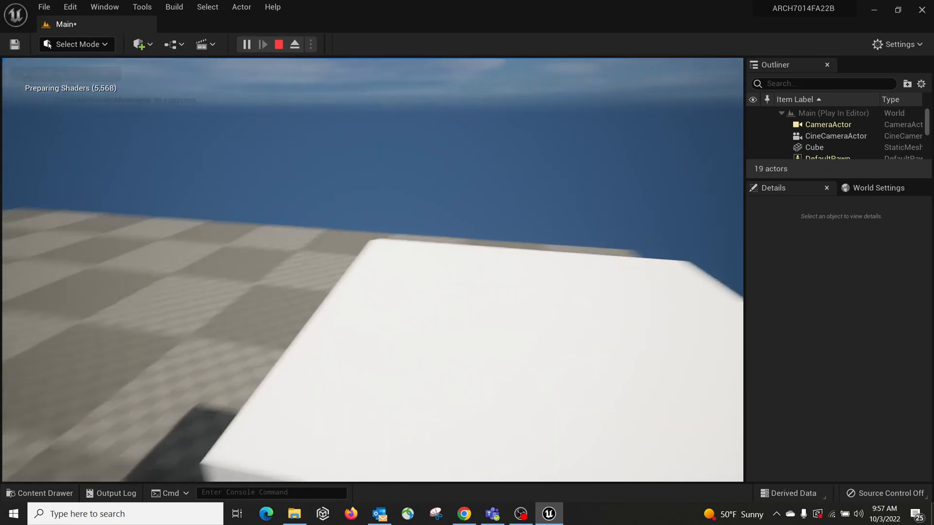
key("s")
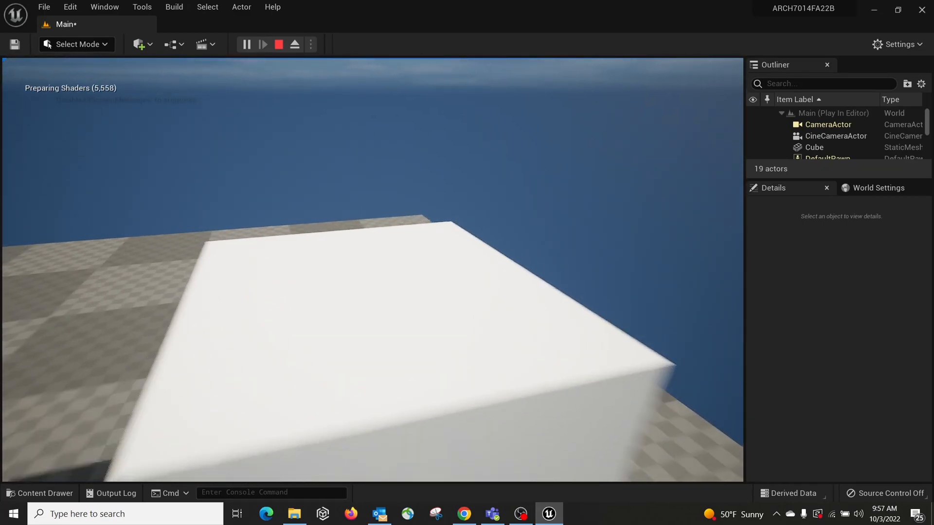
key("a")
key("s")
key("d")
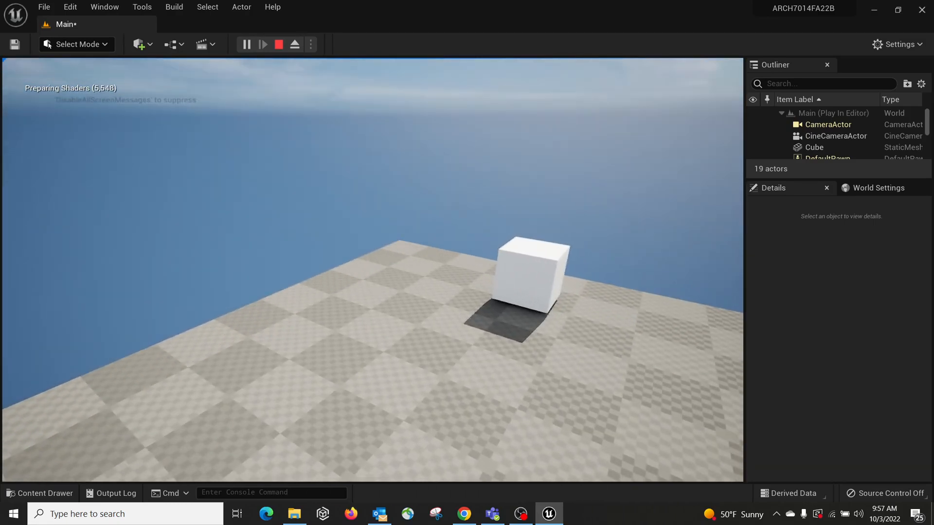
key("w")
key("w")
key("s")
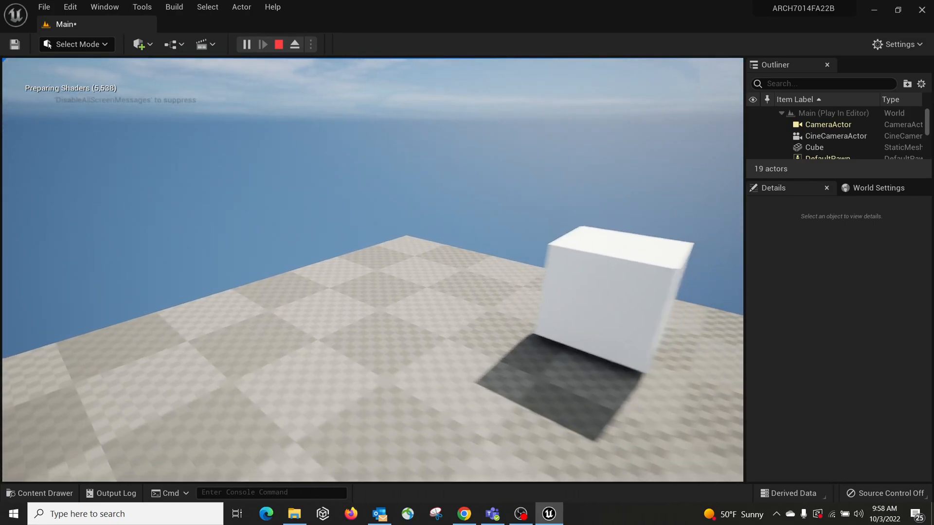
key("d")
key("w")
key("s")
key("a")
key("w")
key("a")
key("d")
key("s")
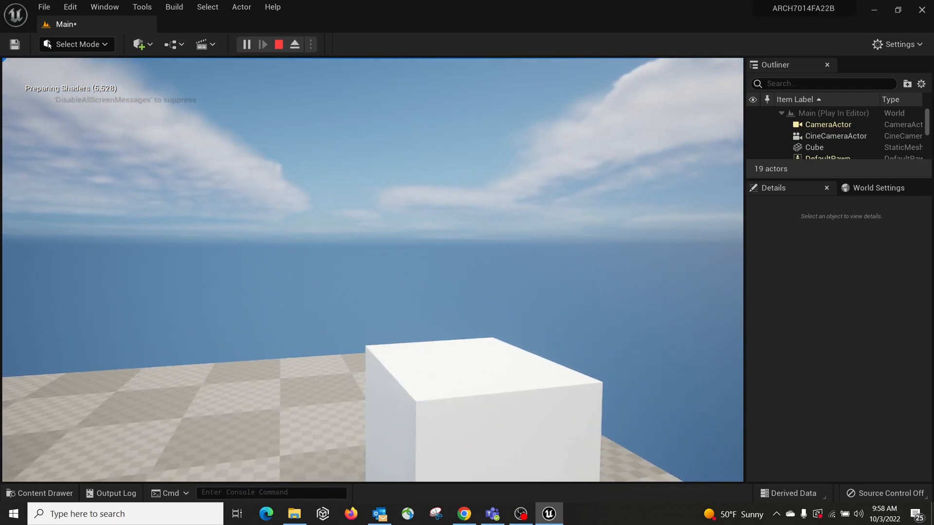
Fly down and up beside the cube in play mode and end the play session.
key("q")
key("e")
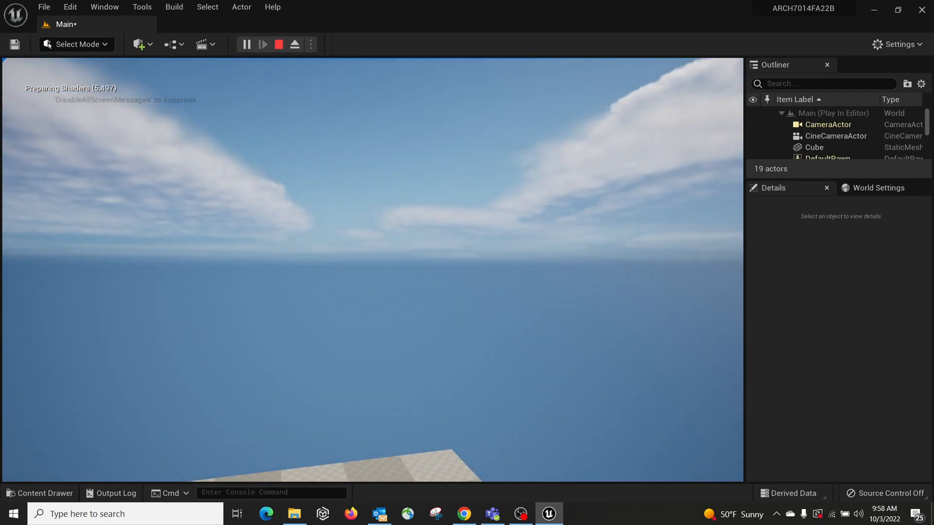
key("q")
key("e")
key("q")
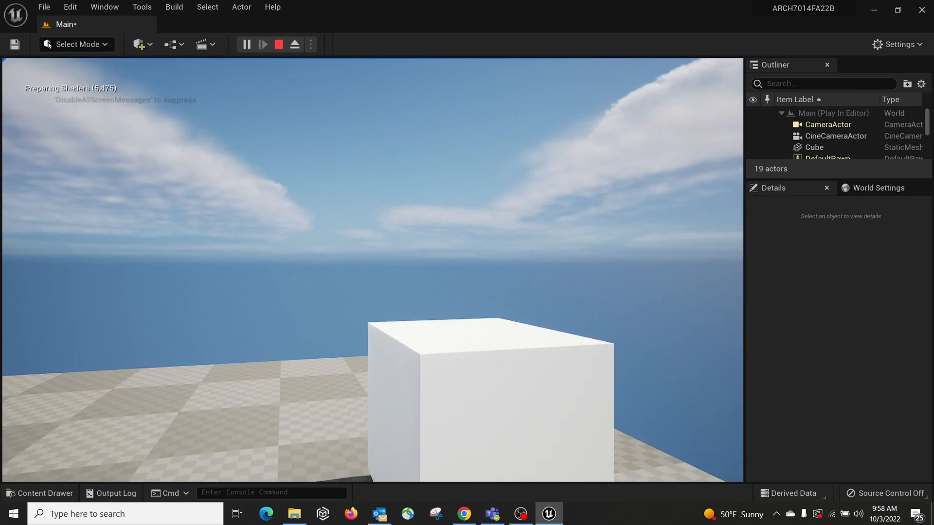
key("Escape")
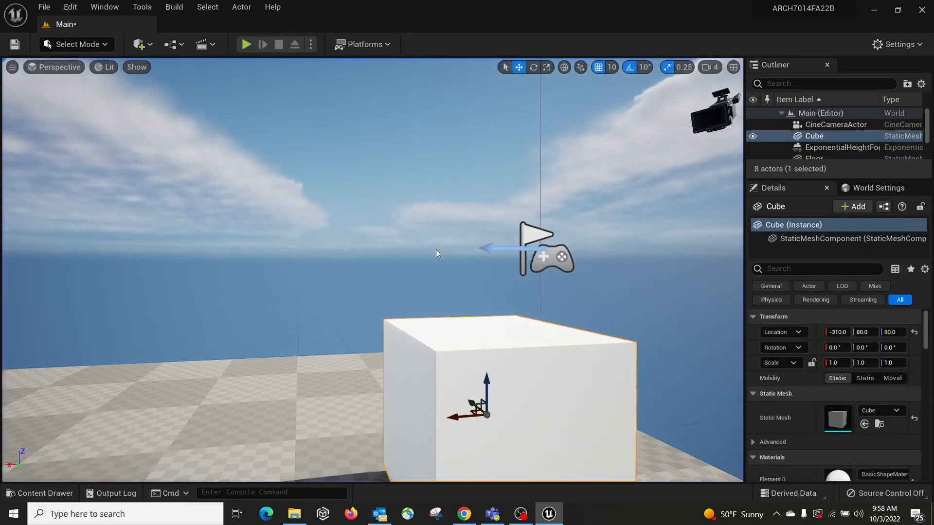
Review the play mode options and the target platform options, including the HoloLens packaging and binary configuration settings.
right_click_drag(305, 106, 359, 190)
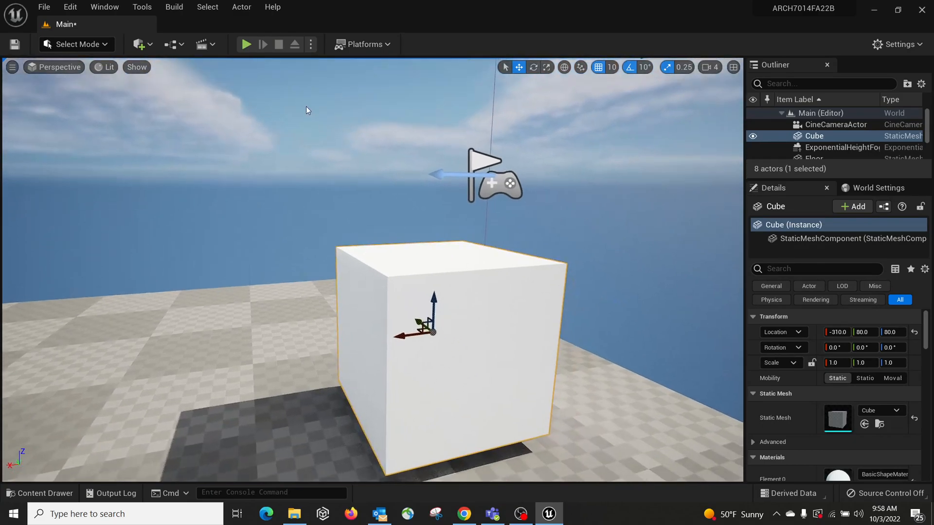
left_click(310, 46)
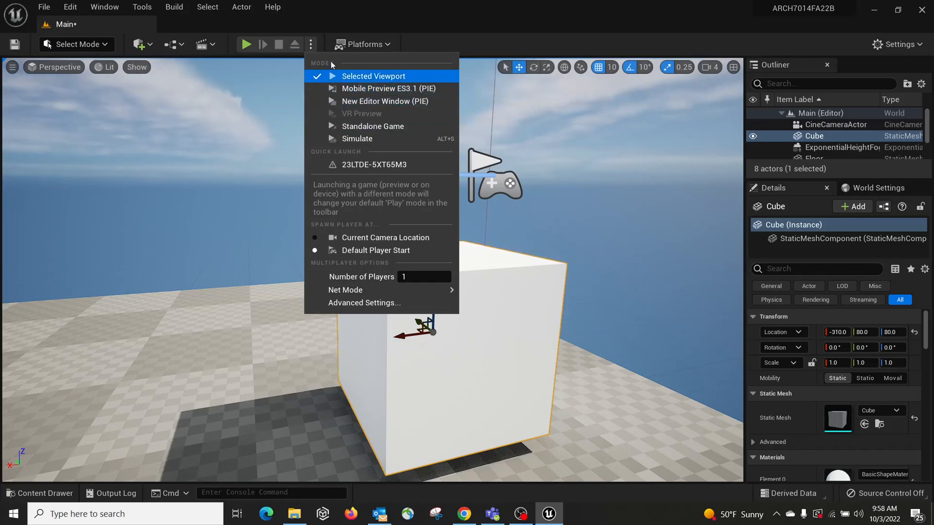
left_click(385, 45)
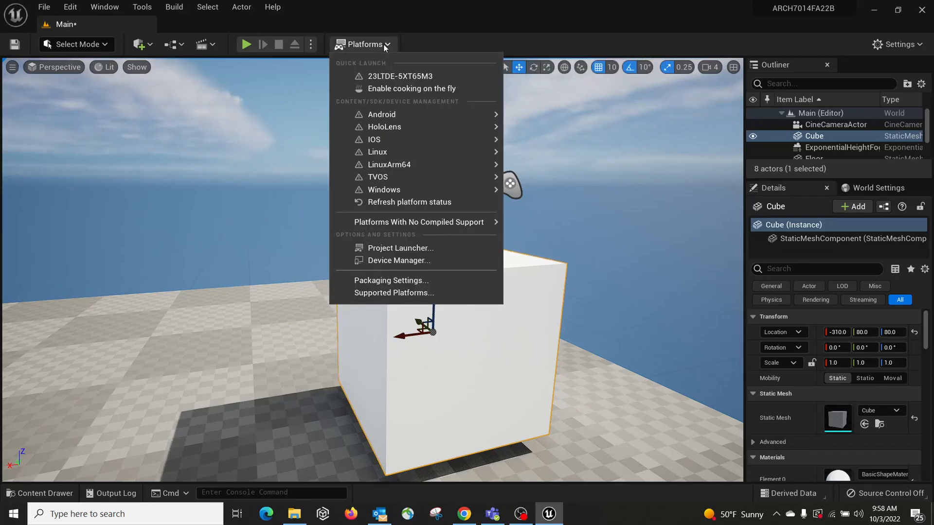
mouse_move(424, 144)
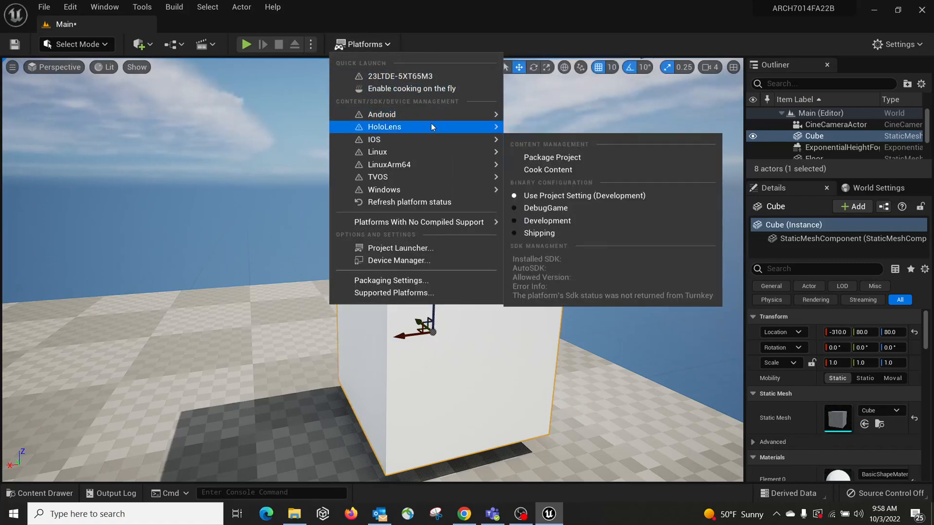
mouse_move(437, 128)
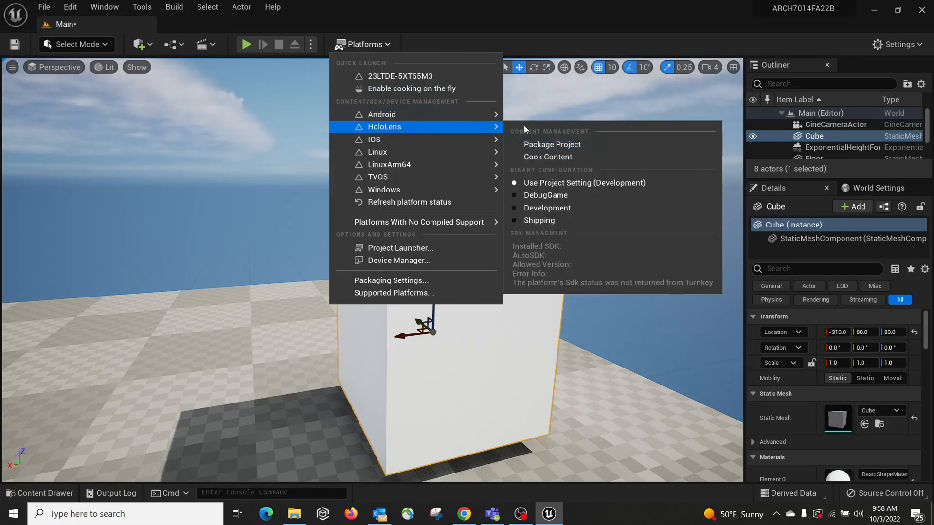
mouse_move(471, 115)
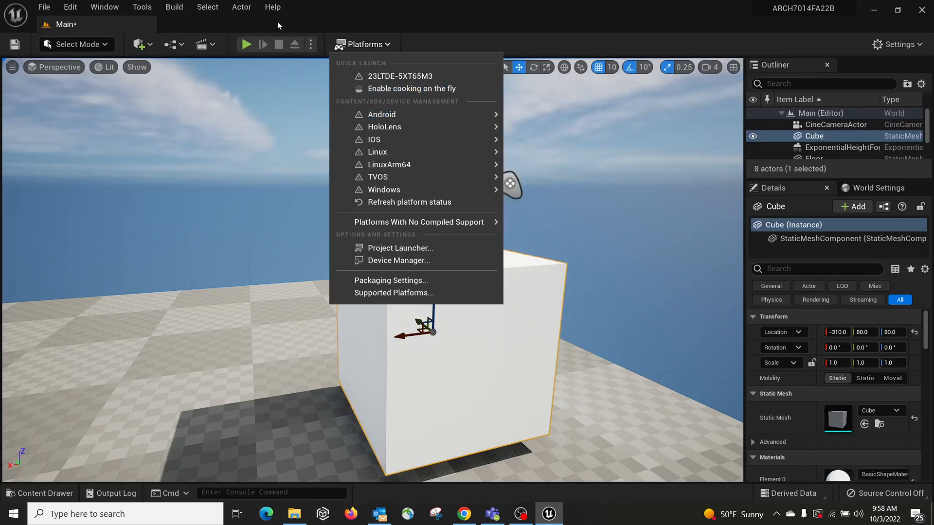
left_click(278, 22)
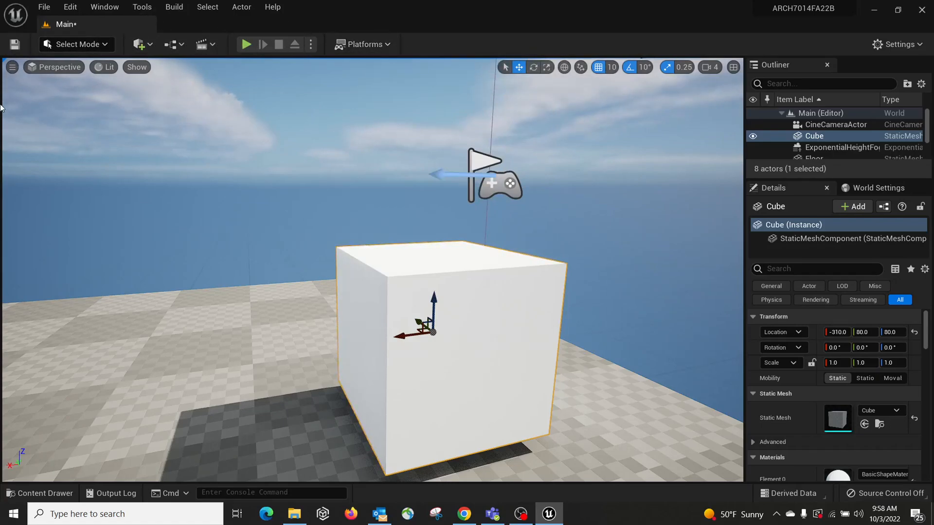
Review the viewport options, switch the viewport to the Top view, return to Perspective and check the view types.
left_click(12, 67)
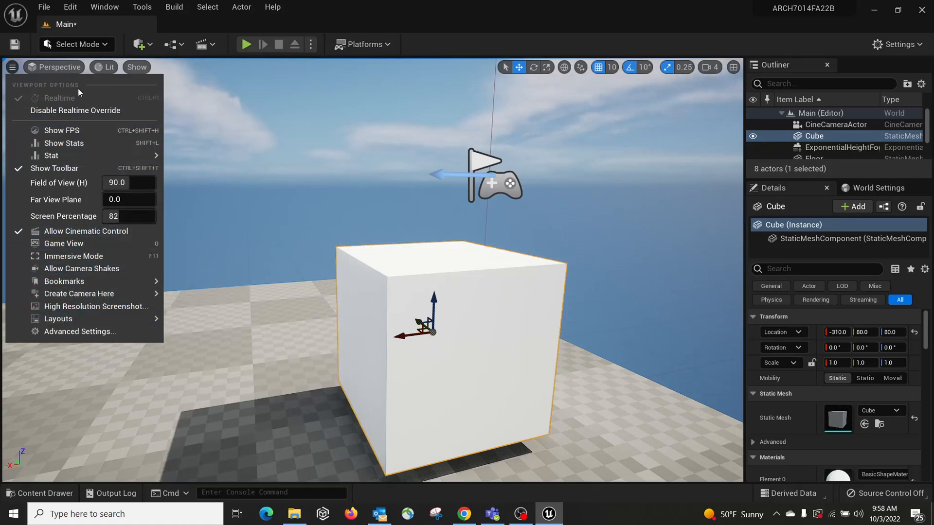
left_click(66, 68)
left_click(66, 68)
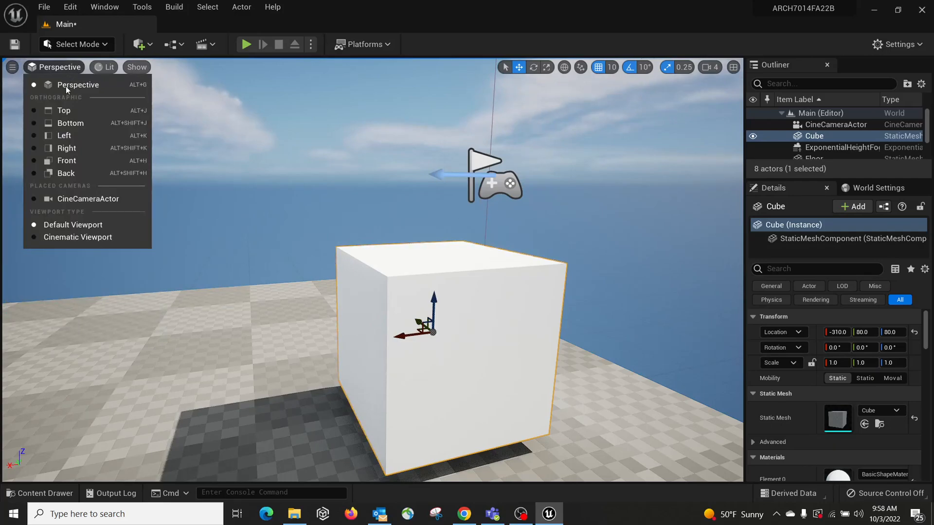
left_click(70, 109)
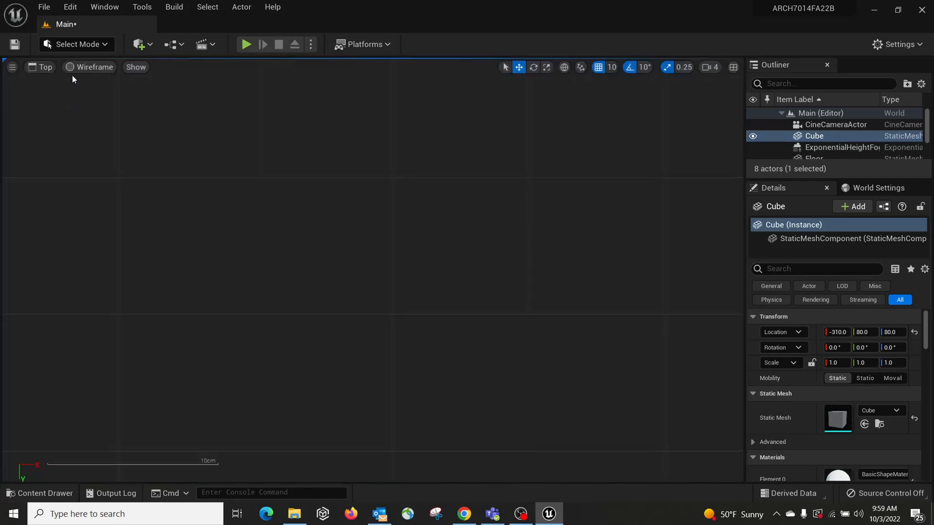
left_click(52, 69)
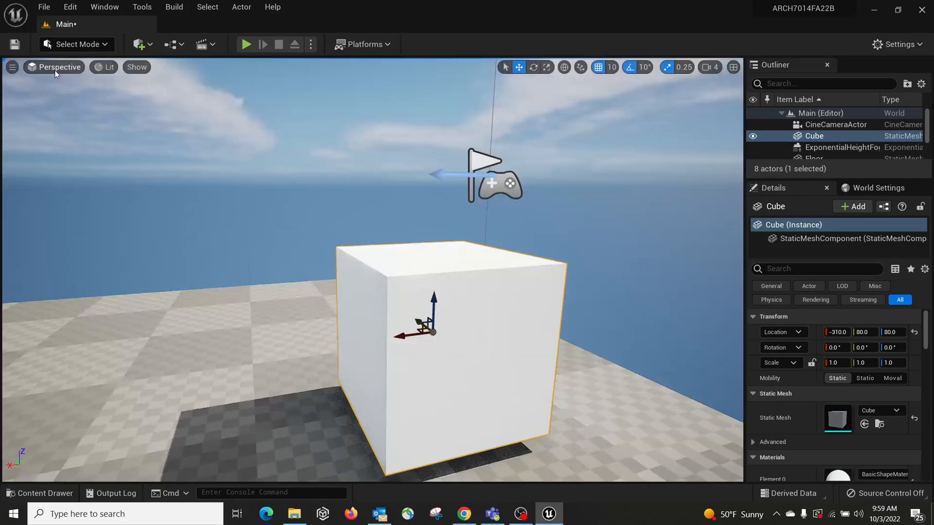
left_click(57, 68)
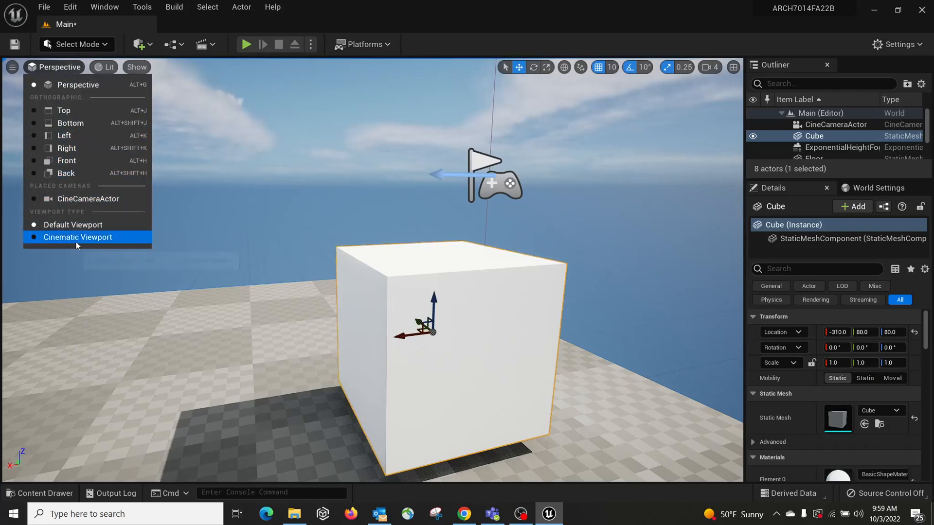
Switch the viewport's view mode to Wireframe and look around the cube and floor.
left_click(106, 70)
left_click(106, 69)
left_click(106, 70)
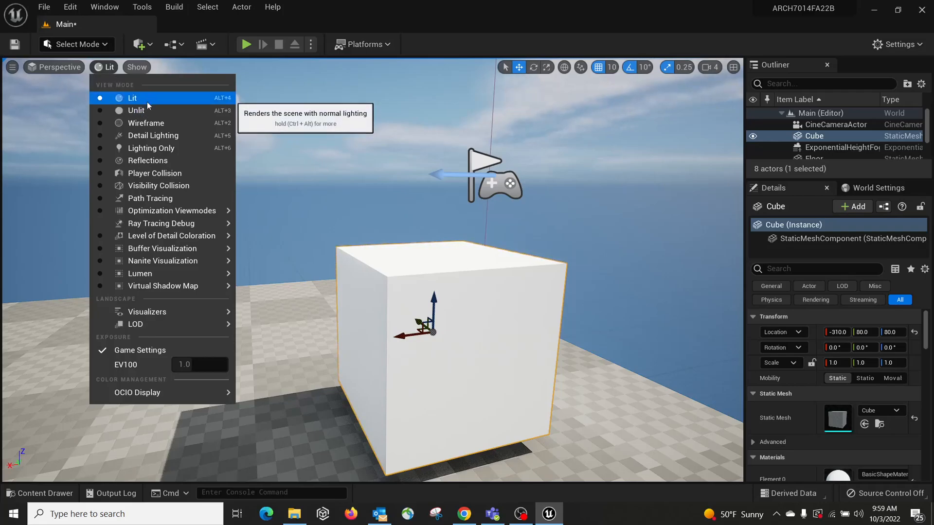
left_click(144, 122)
right_click_drag(372, 270, 280, 301)
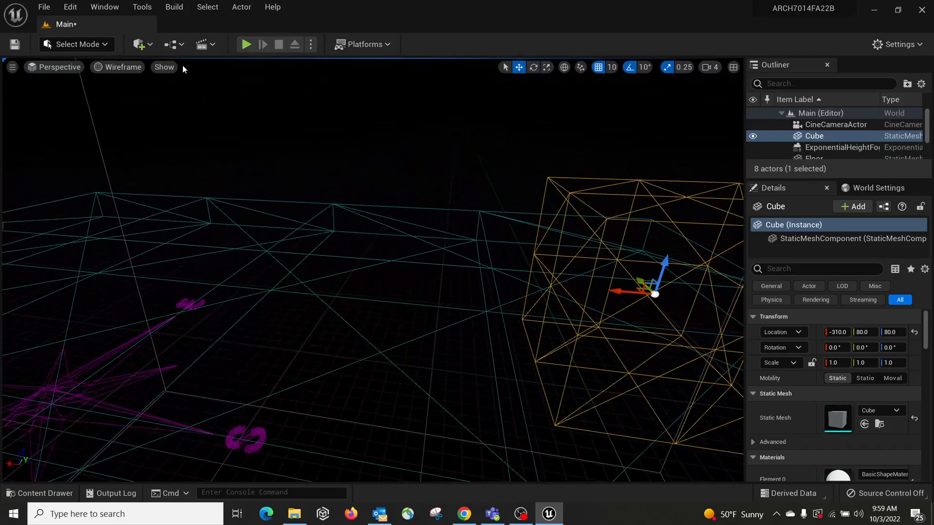
Change the view mode to Visibility Collision and inspect the cube.
left_click(119, 65)
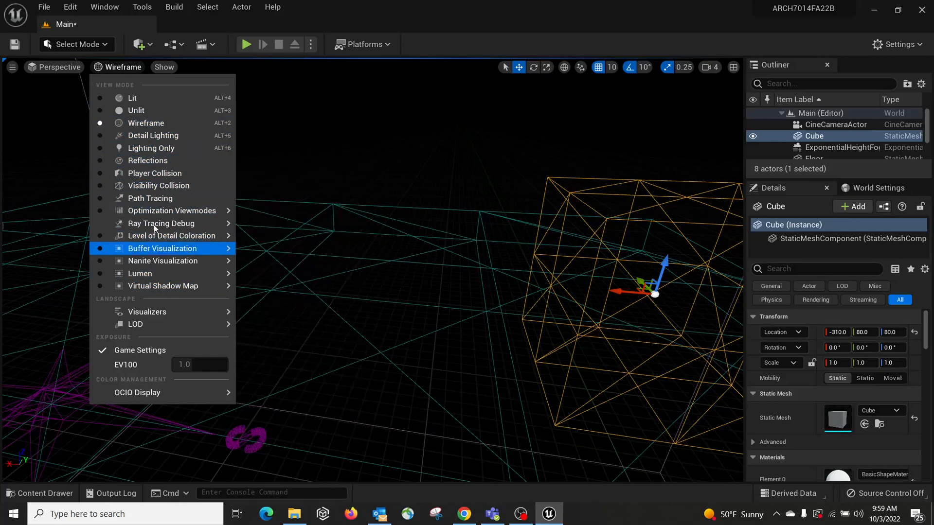
left_click(169, 186)
right_click_drag(319, 221, 377, 237)
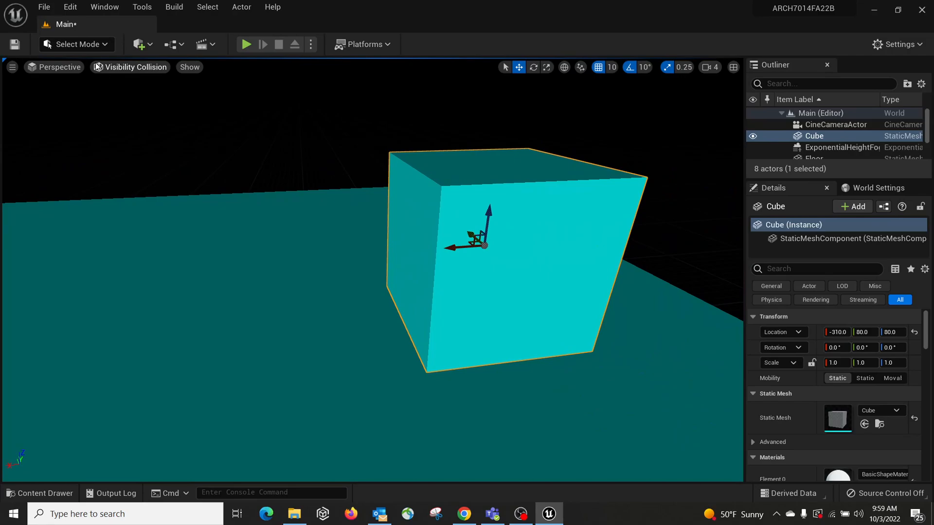
Change the view mode to Unlit and look over the floor, compass and cube.
left_click(115, 67)
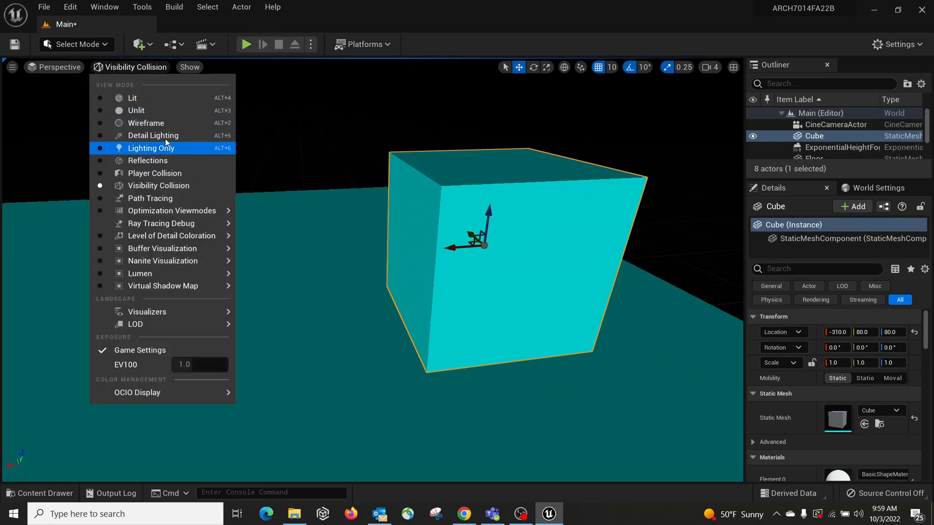
left_click(163, 107)
right_click_drag(163, 107, 63, 112)
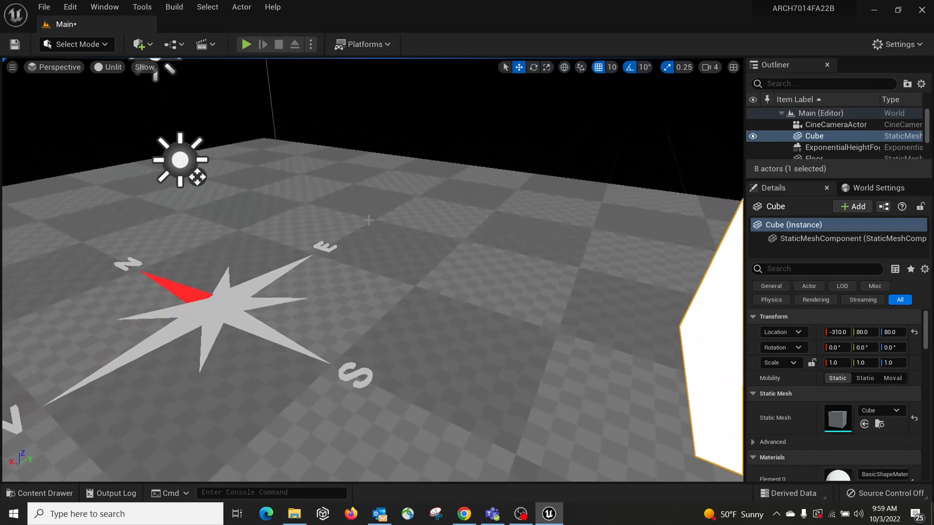
right_click_drag(478, 188, 534, 229)
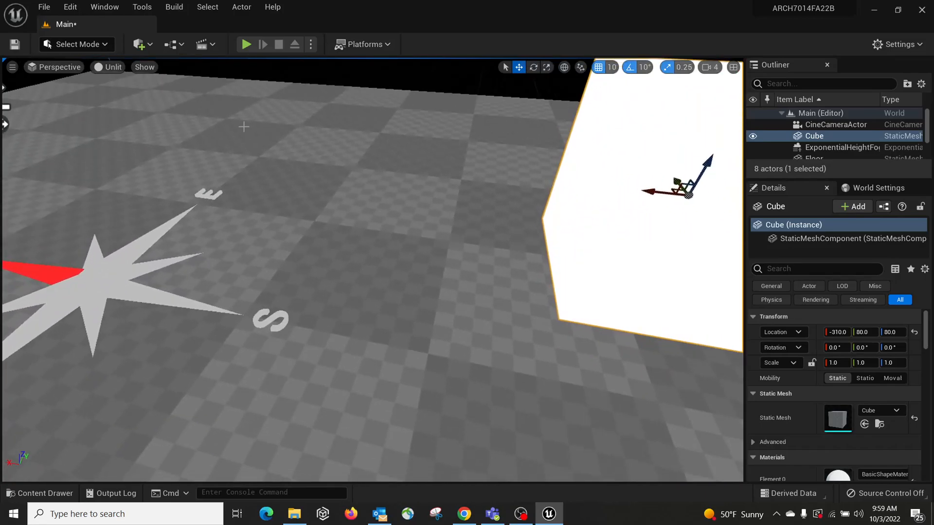
right_click_drag(146, 160, 146, 122)
Review the remaining view modes and set the viewport back to Lit.
left_click(115, 68)
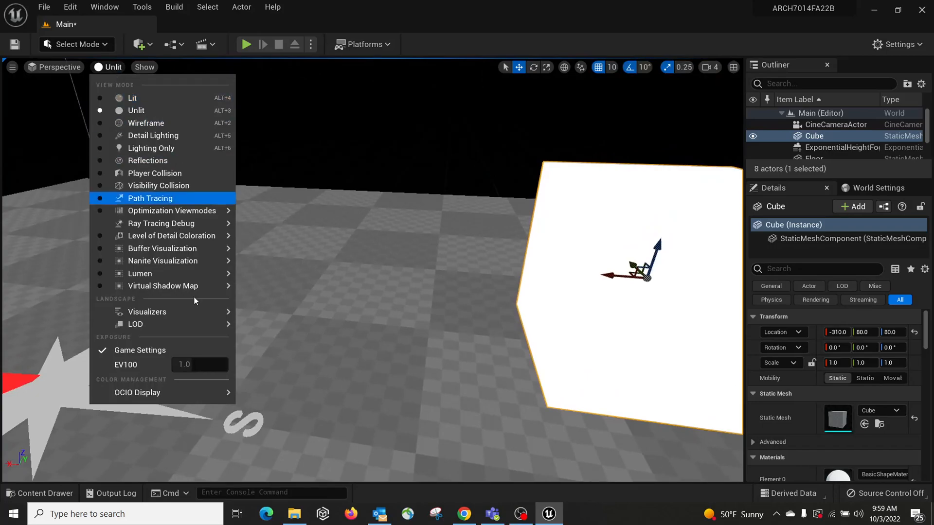
mouse_move(198, 326)
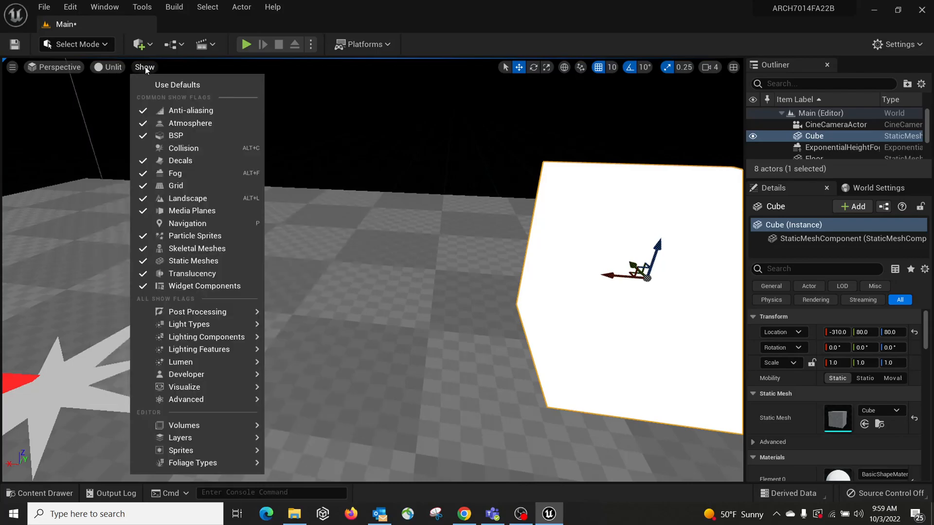
left_click(129, 97)
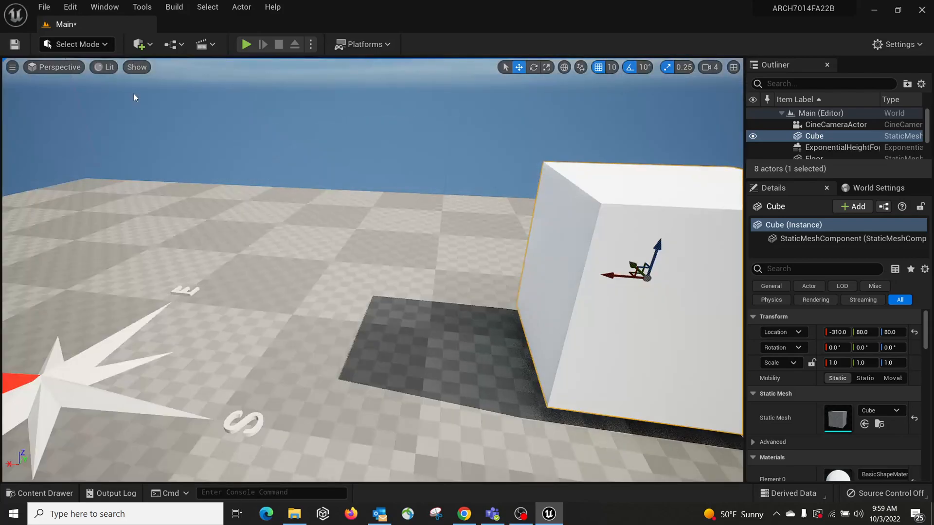
Turn on the Collision show flag, inspect the collision outlines in the level, and turn the flag off again.
left_click(139, 67)
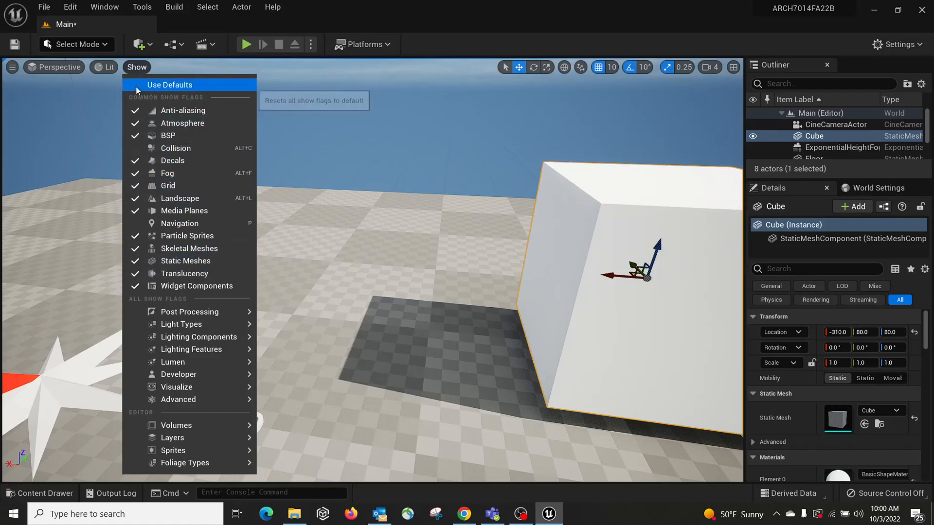
left_click(136, 153)
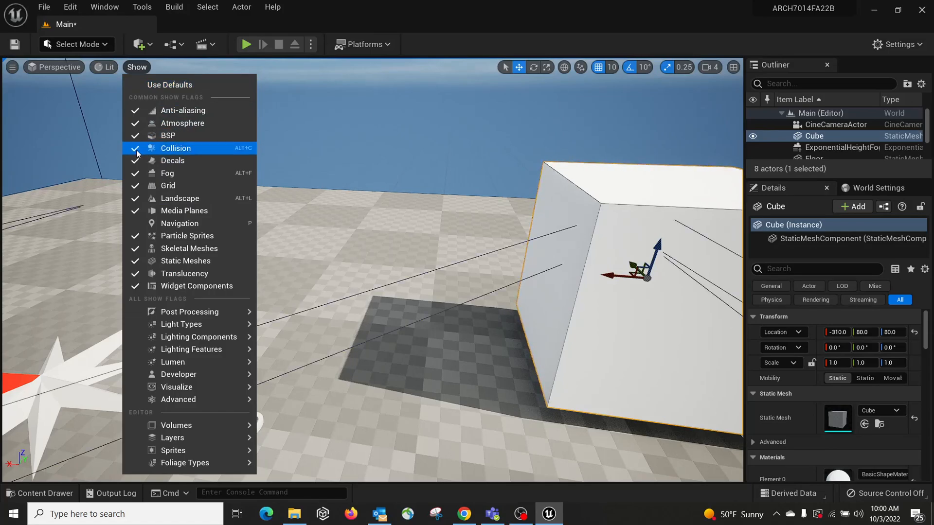
left_click(136, 153)
left_click(137, 152)
right_click_drag(295, 77, 214, 91)
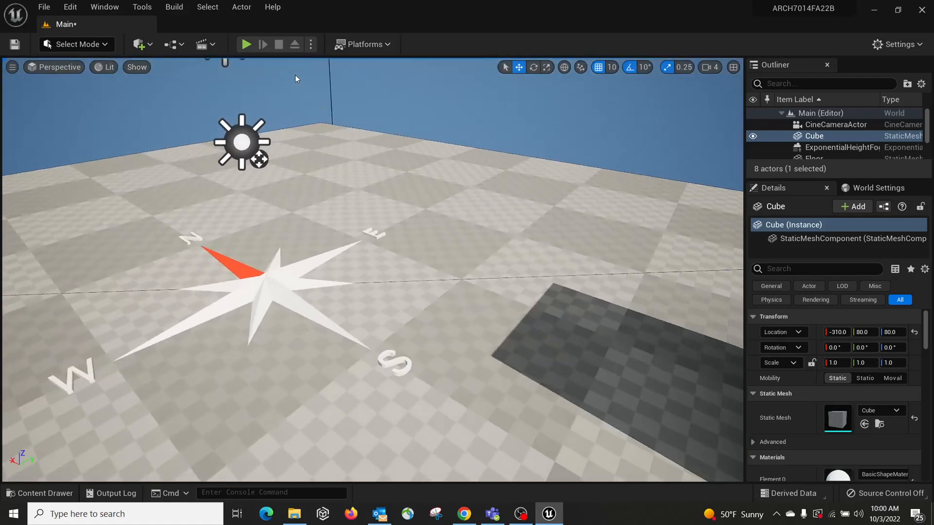
left_click(142, 69)
left_click(137, 150)
right_click_drag(304, 75, 340, 104)
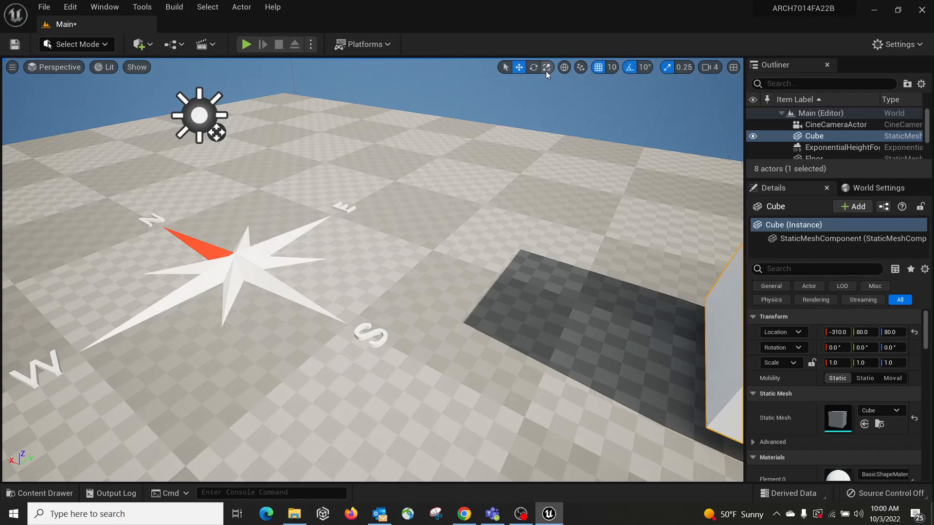
Look around the level and select the SunSky actor.
right_click_drag(512, 170, 294, 184)
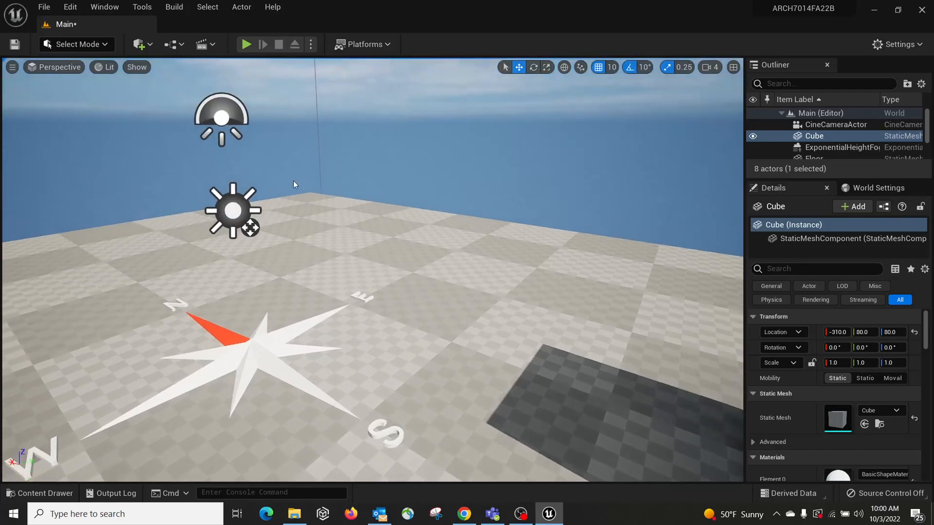
left_click(210, 97)
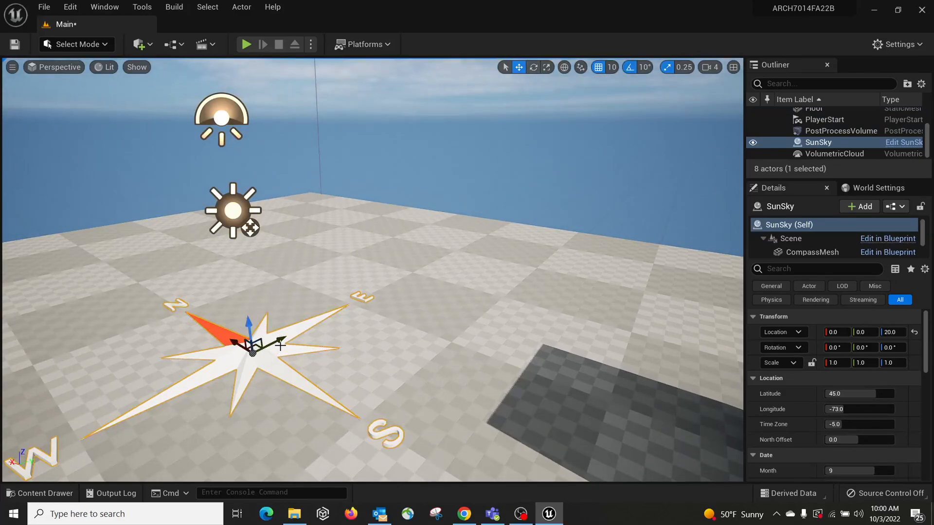
mouse_move(526, 112)
right_mouse_down()
mouse_move(559, 112)
mouse_move(526, 112)
right_mouse_up()
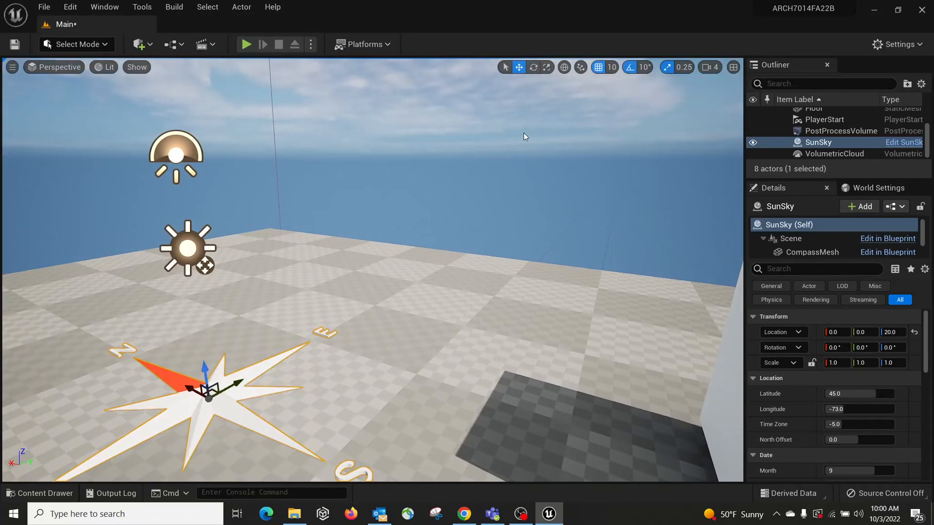
Review the grid, rotation and scale snap increments and the camera speed options of the viewport.
left_click(611, 68)
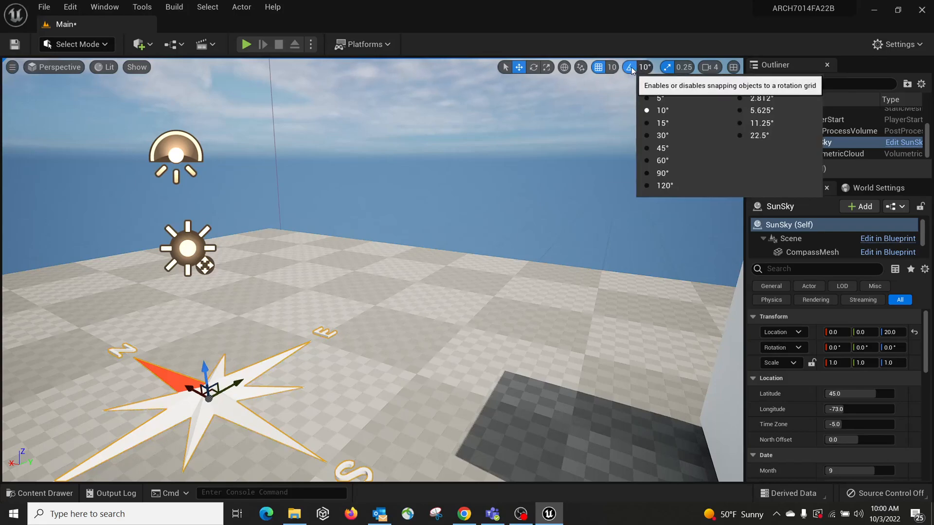
left_click(671, 68)
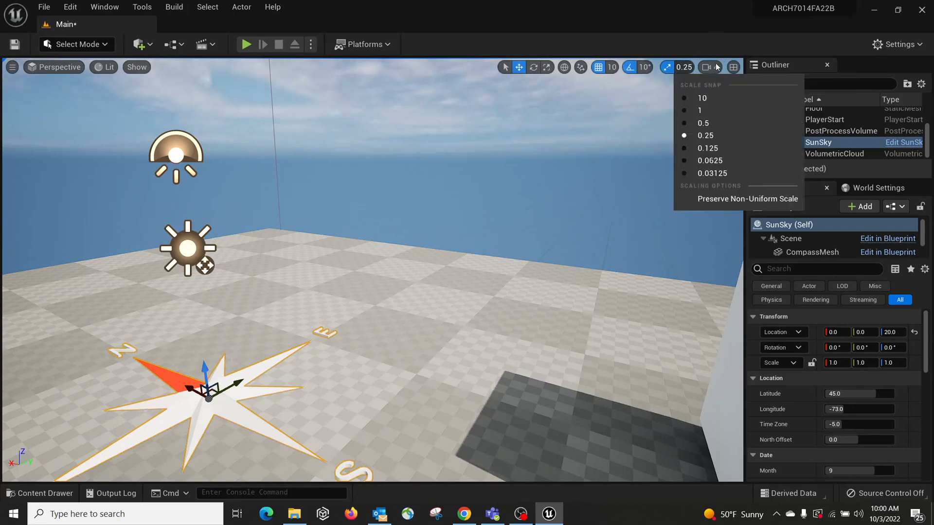
mouse_move(714, 71)
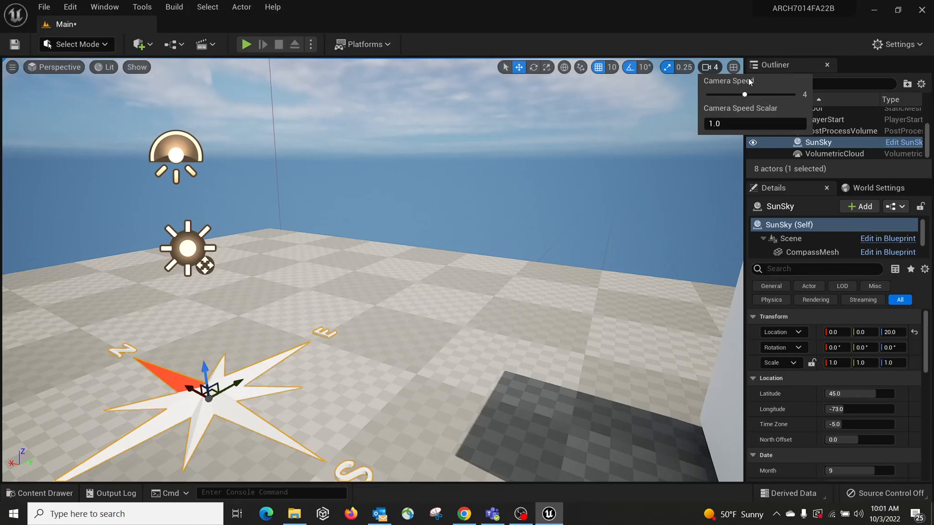
left_click(711, 72)
left_click(714, 71)
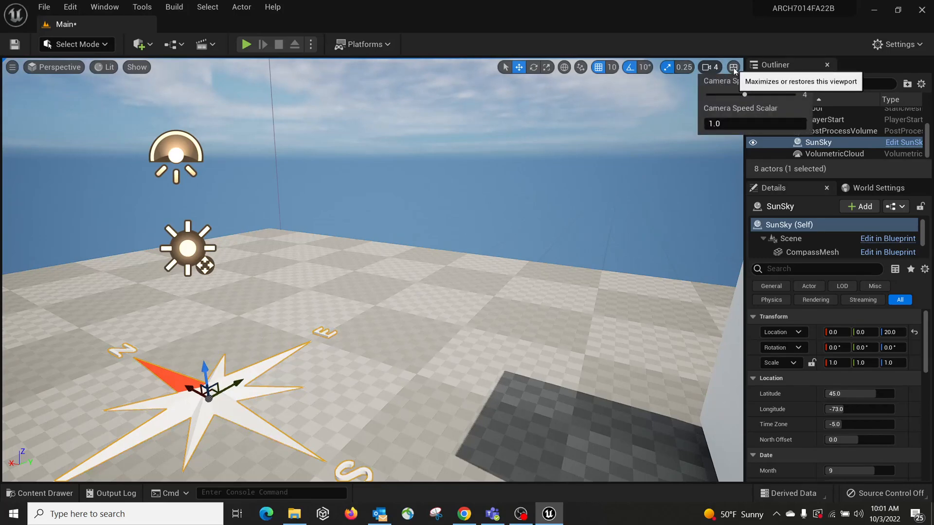
Switch to the four-viewport layout, restore the full-size Perspective view and look at the compass.
left_click(735, 68)
left_click(736, 68)
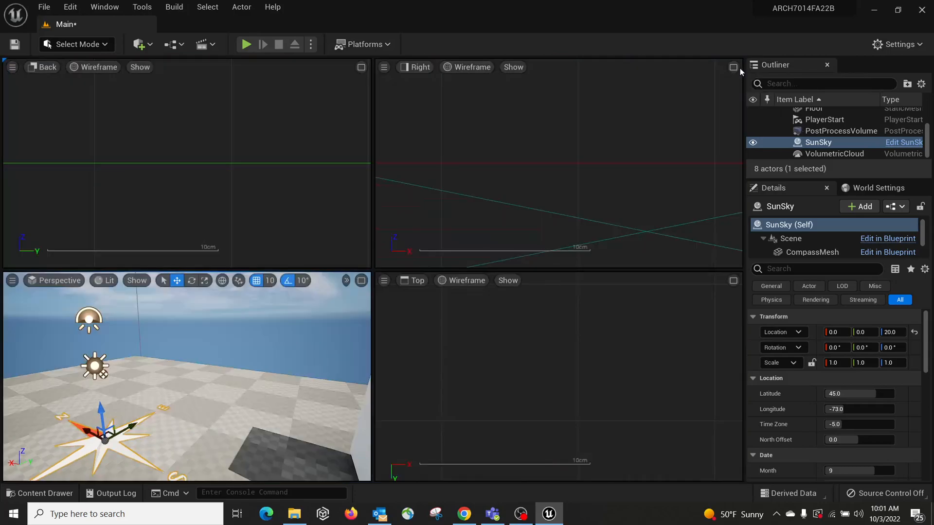
left_click(360, 281)
scroll(529, 153, "up", 3)
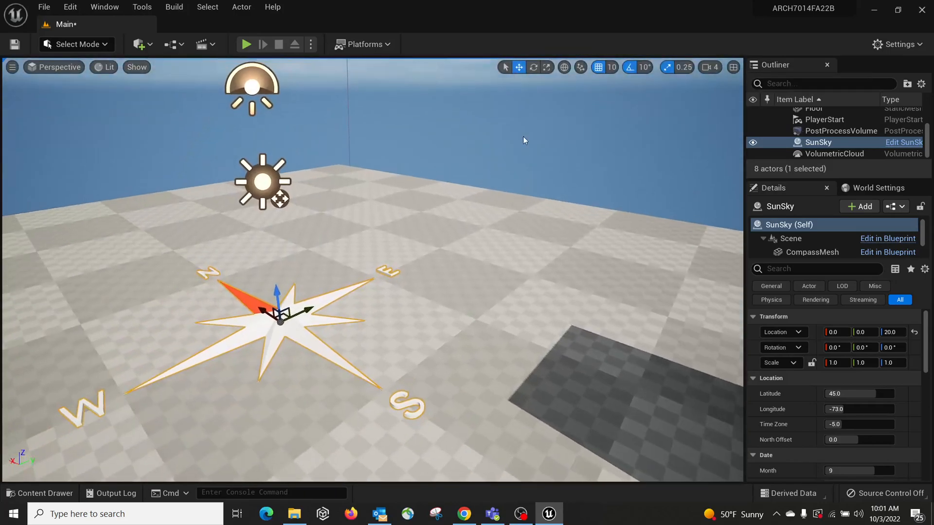
Show the four-viewport layout again, inspect the orthographic wireframe views and maximize the Perspective view.
left_click(733, 68)
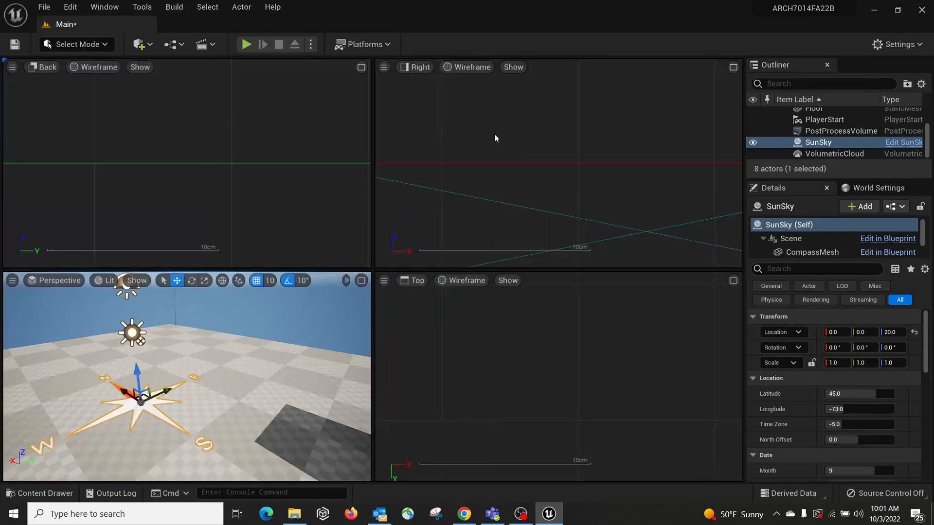
scroll(495, 138, "down", 2)
scroll(323, 144, "down", 2)
scroll(488, 188, "down", 2)
scroll(521, 333, "down", 2)
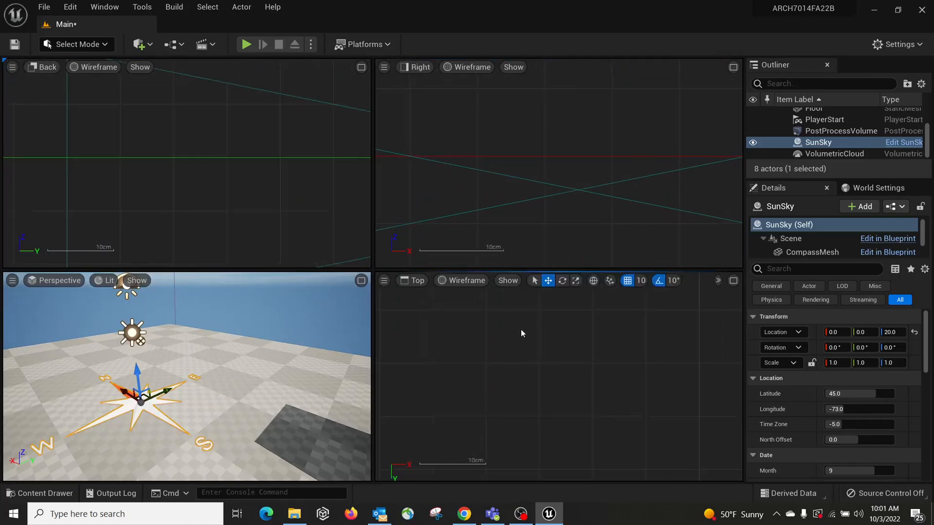
left_click(361, 281)
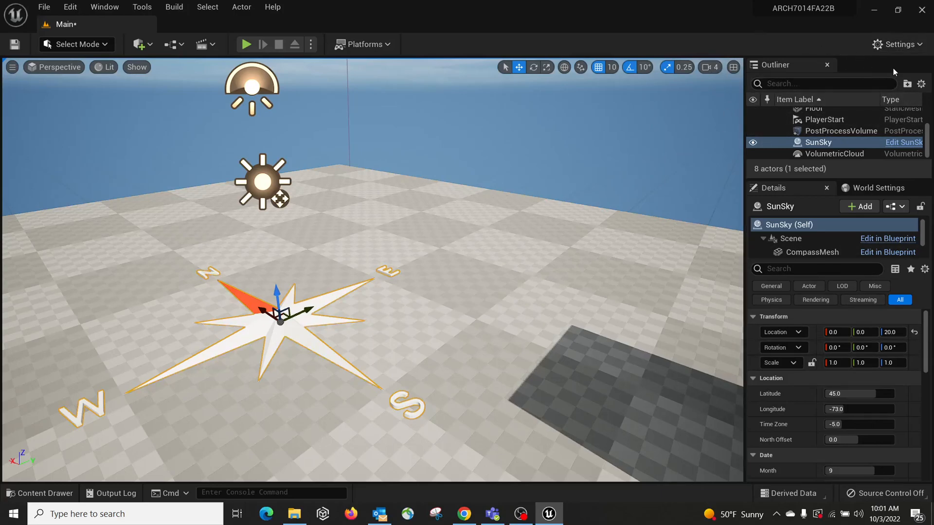
Look over the editor settings, select the floor and display the World Settings.
left_click(896, 44)
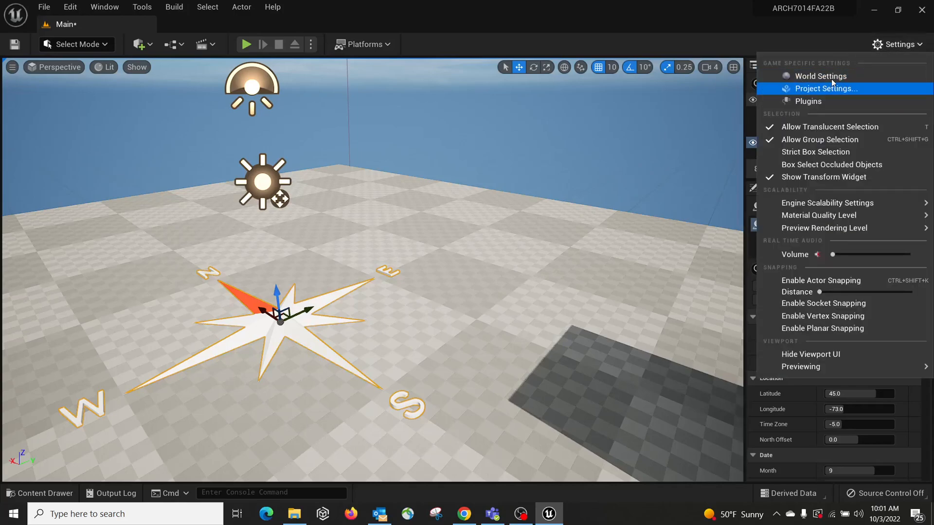
left_click(643, 307)
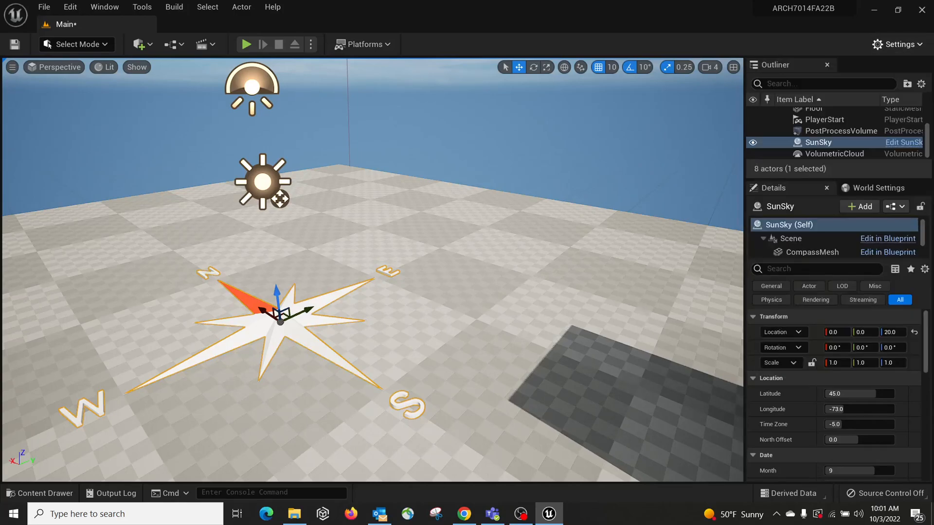
left_click(647, 306)
left_click(867, 191)
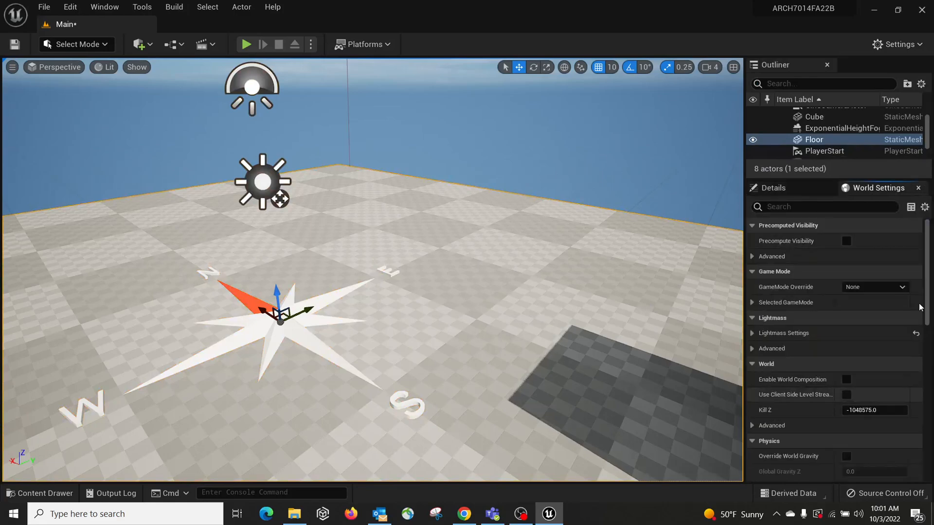
Open the Project Settings and dock their window beside the Main level.
left_click(892, 45)
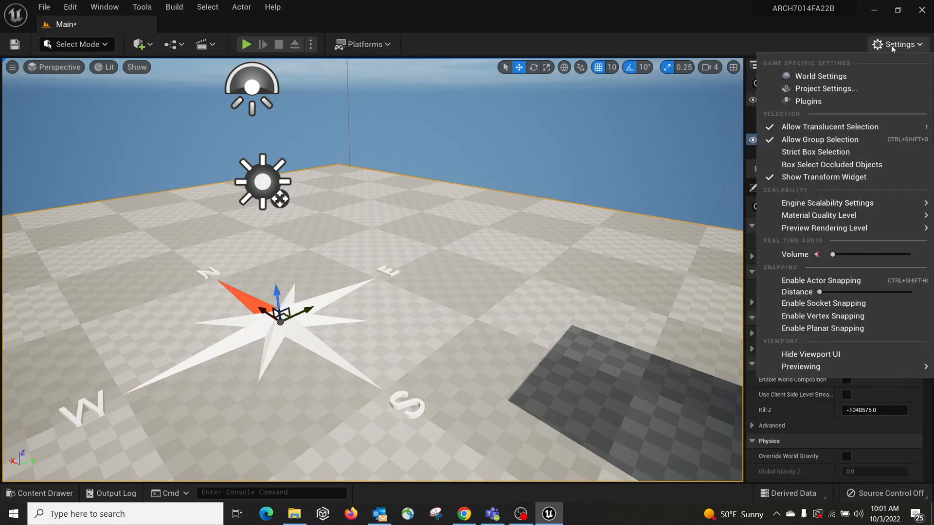
left_click(829, 92)
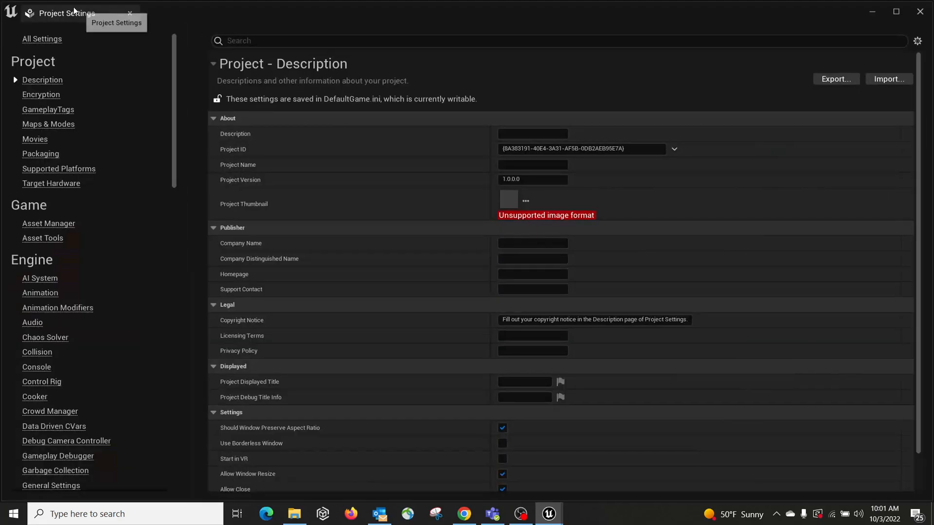
left_click_drag(71, 13, 185, 27)
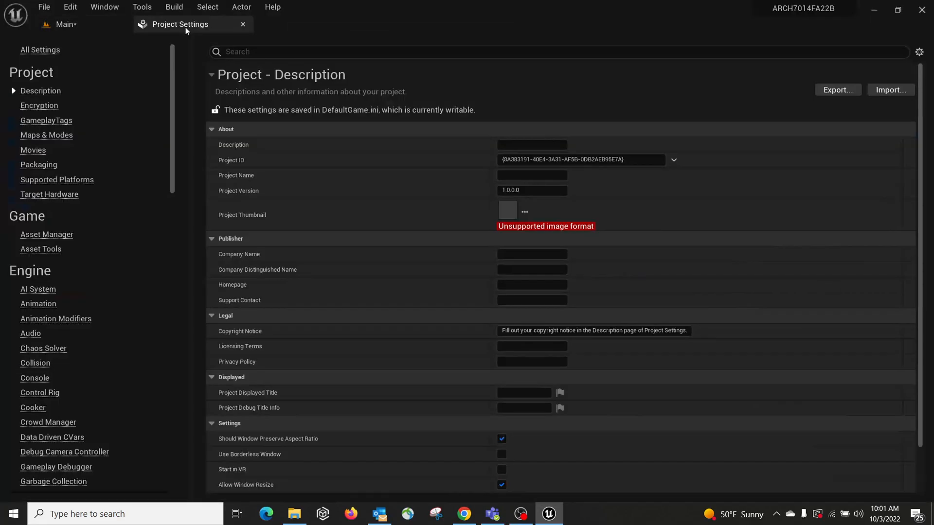
left_click(85, 25)
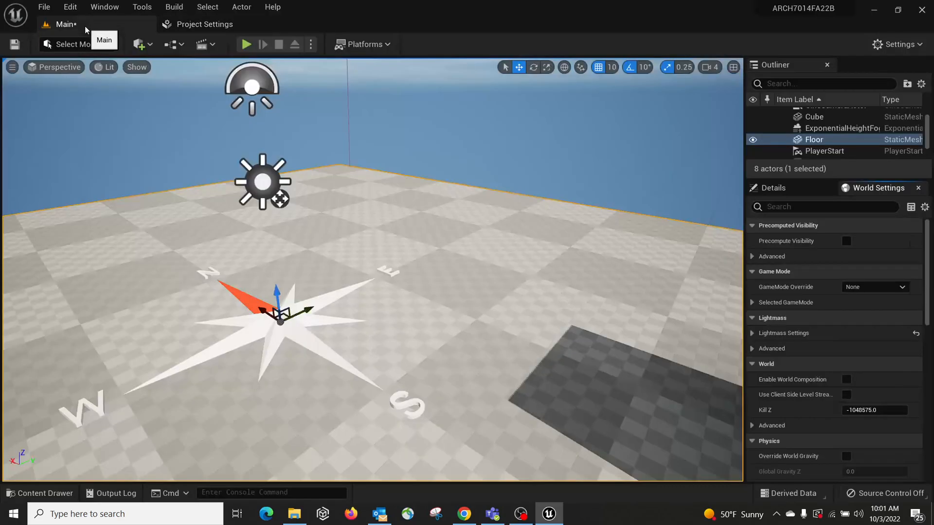
left_click(212, 24)
left_click_drag(171, 60, 194, 89)
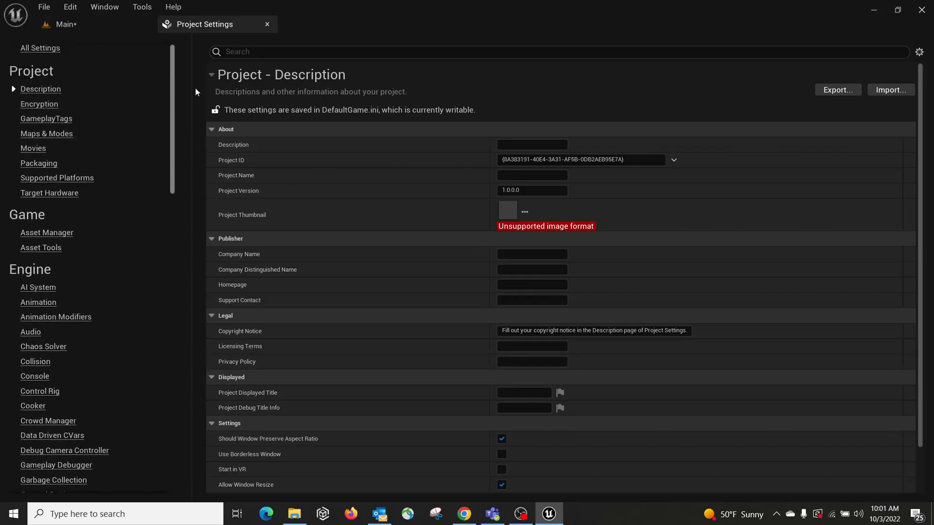
View the Engine Animation page and browse the categories of the Project Settings.
left_click(41, 287)
left_click(43, 302)
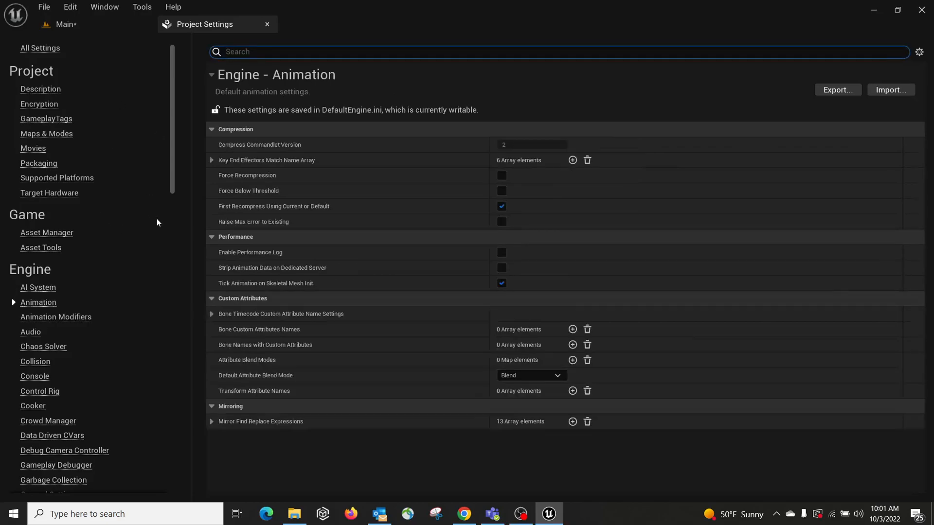
scroll(151, 251, "down", 3)
scroll(132, 268, "up", 3)
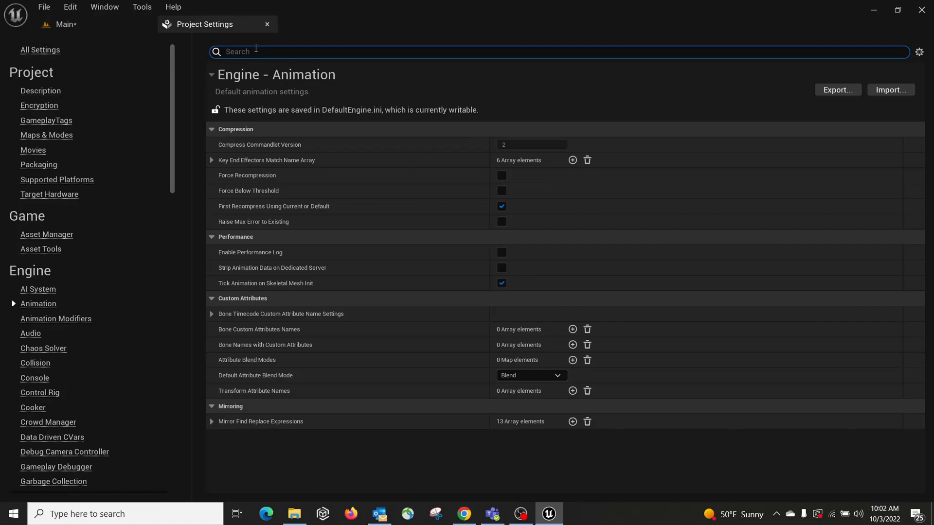
Search the Project Settings for "input", look through the matching entries and close the settings.
type("input")
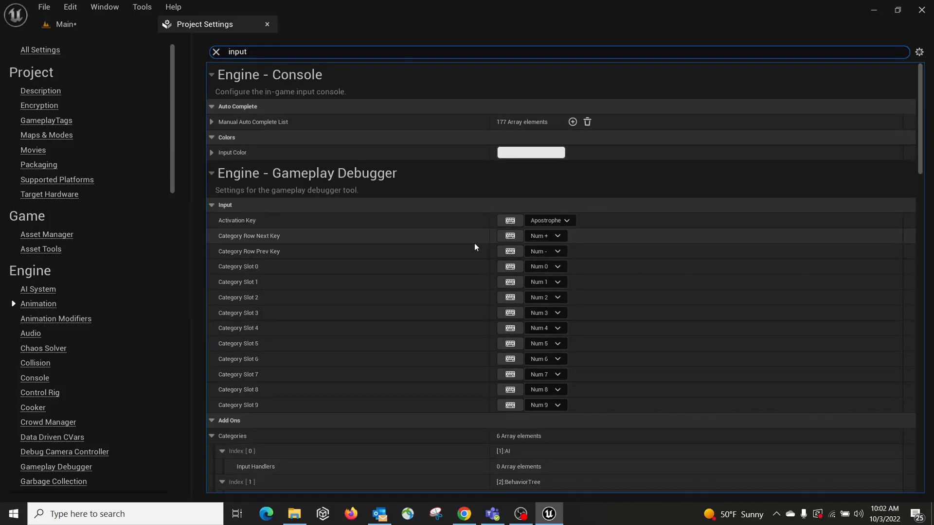
scroll(494, 267, "down", 3)
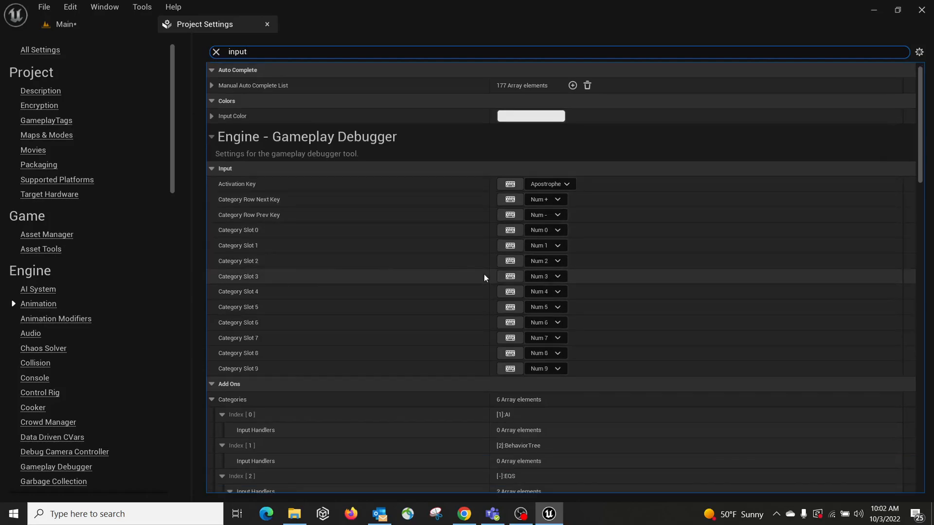
scroll(454, 308, "down", 3)
scroll(413, 282, "down", 5)
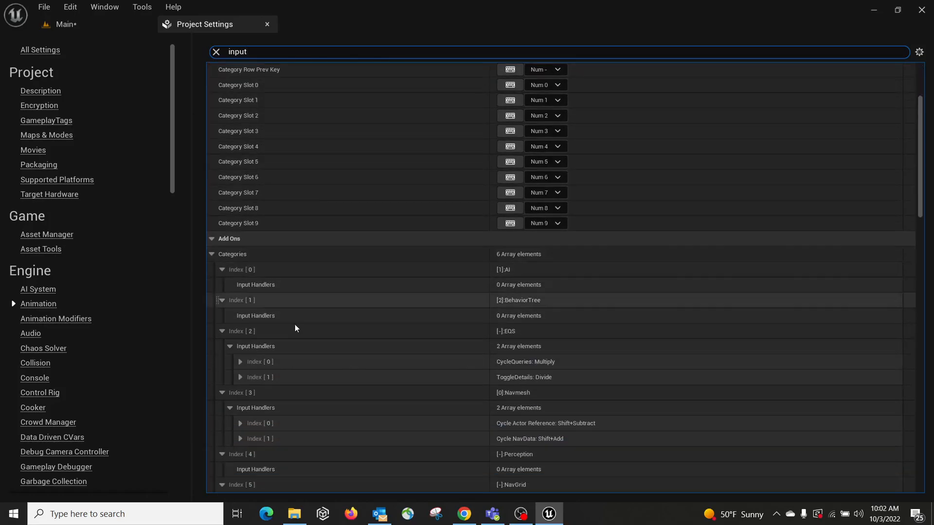
scroll(384, 332, "down", 8)
scroll(371, 315, "up", 5)
left_click(267, 25)
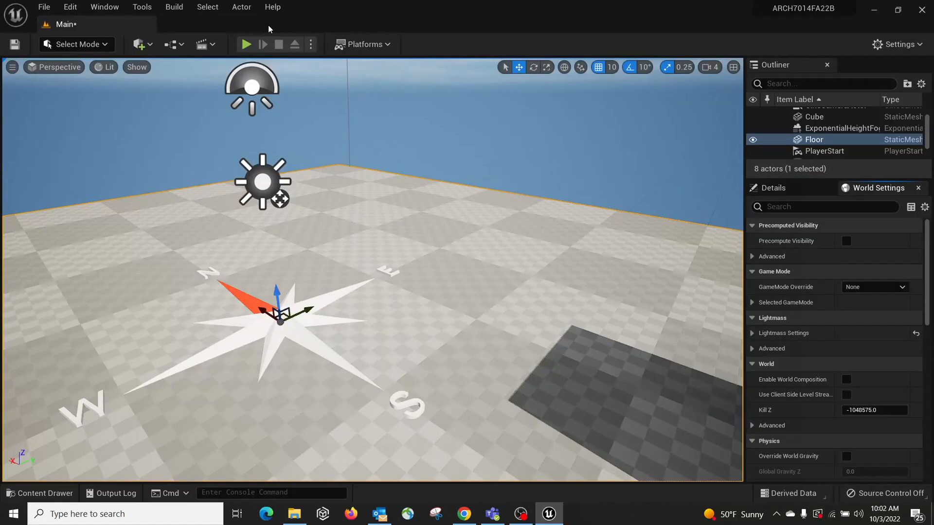
Review the Engine Scalability Settings, Material Quality Level and Preview Rendering Level options without changing them.
left_click(890, 44)
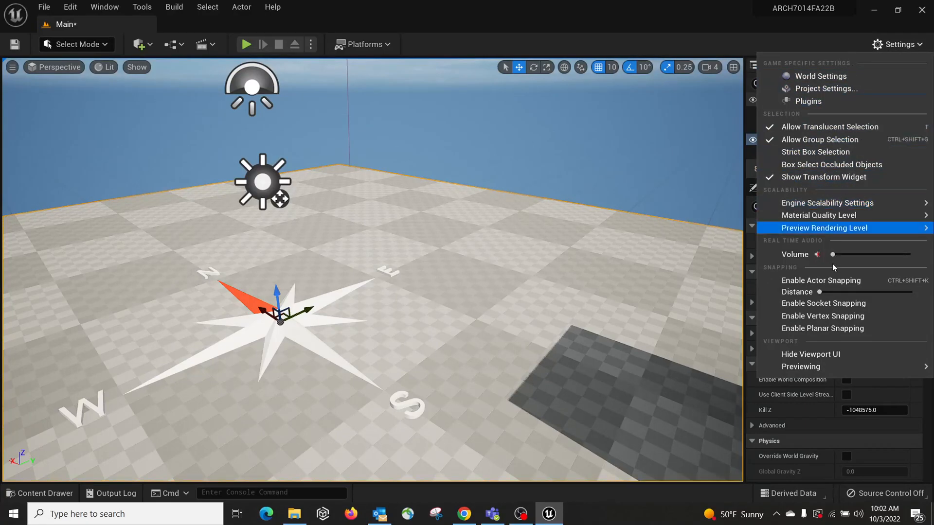
mouse_move(826, 226)
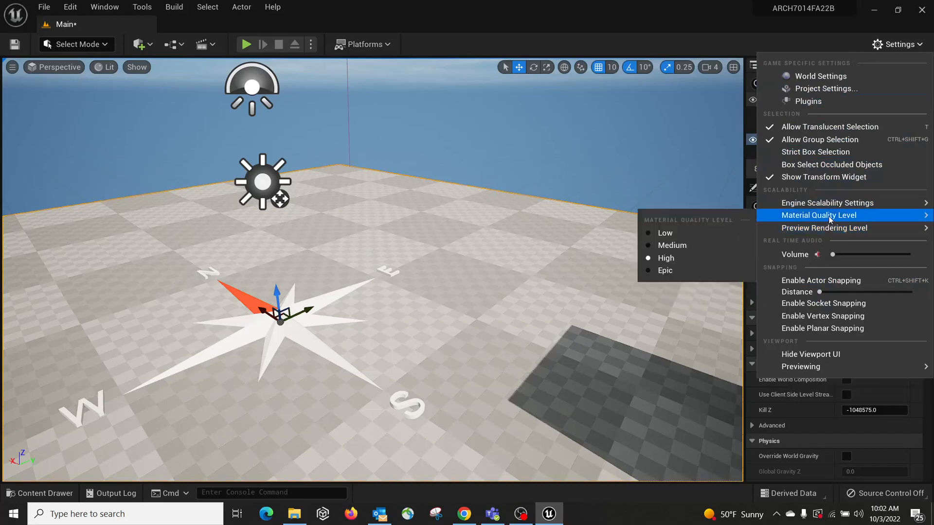
mouse_move(832, 204)
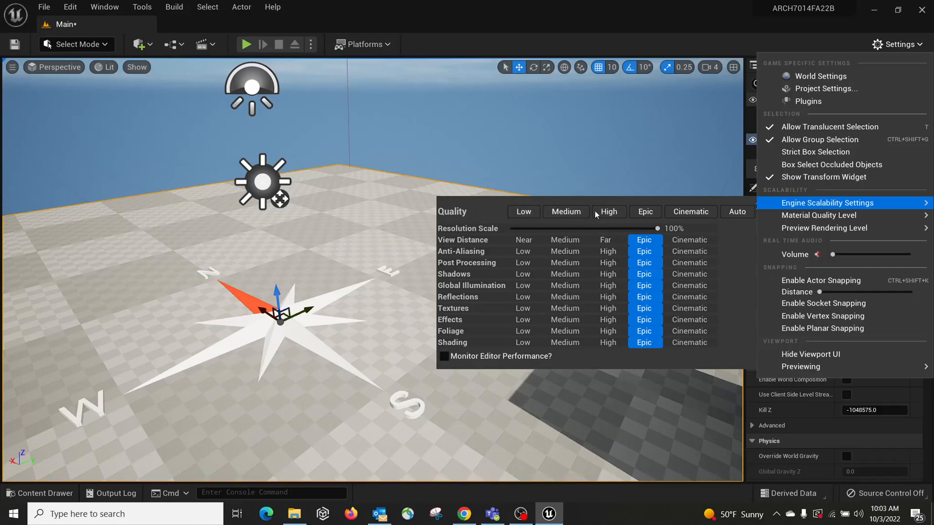
mouse_move(759, 226)
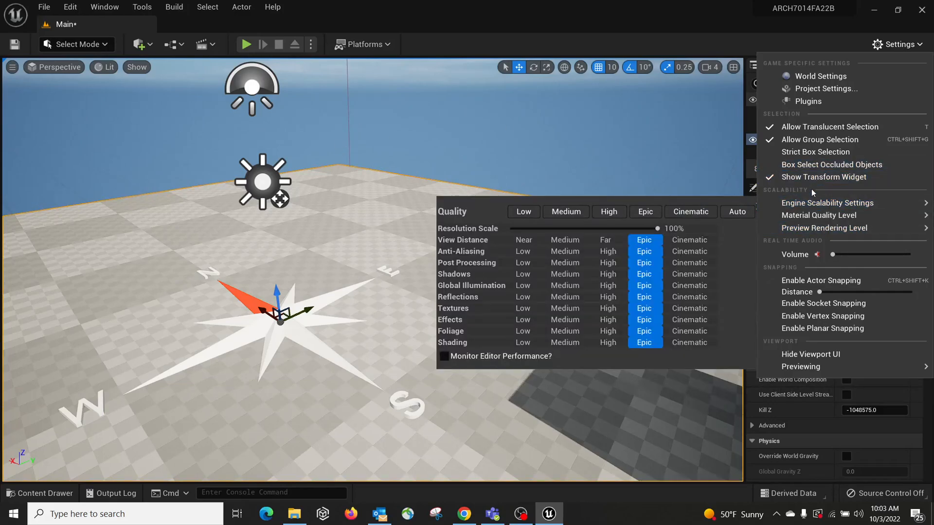
mouse_move(821, 207)
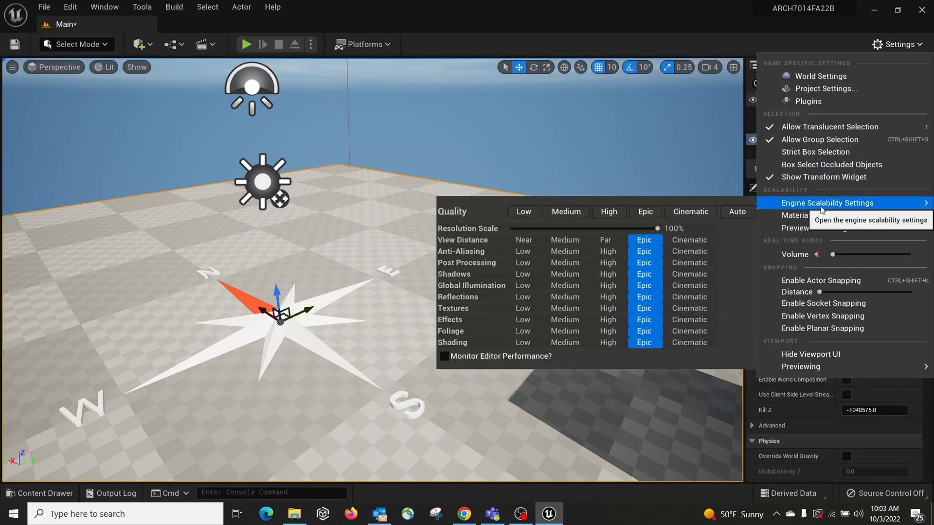
mouse_move(816, 232)
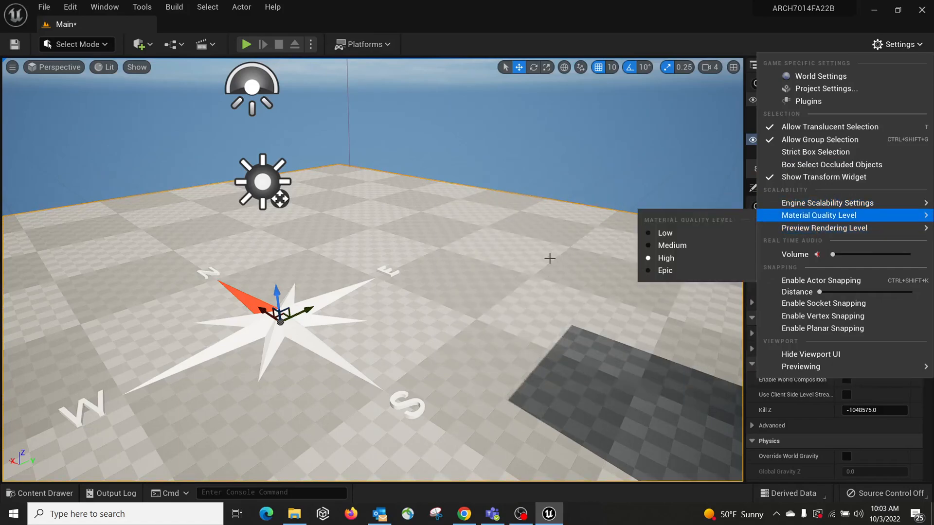
left_click(812, 36)
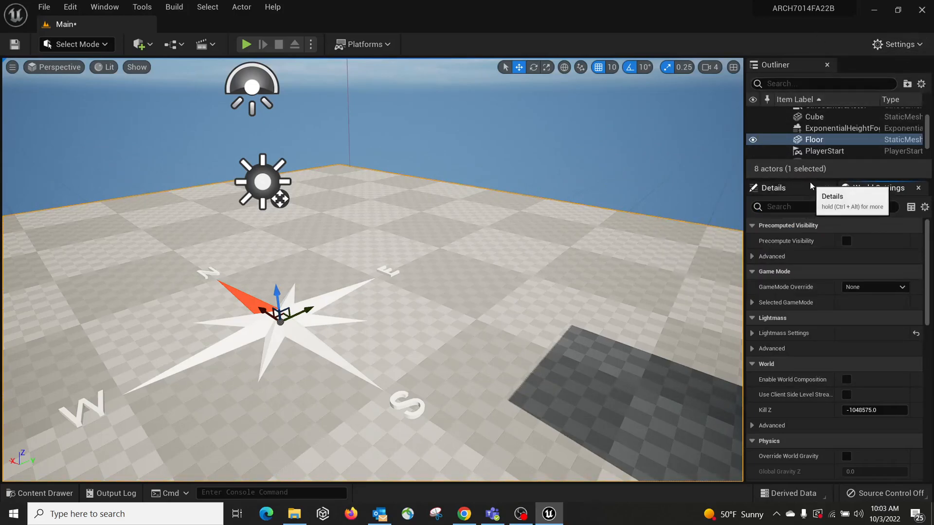
Enlarge the Outliner to show all actors and select the PostProcessVolume.
left_click_drag(812, 178, 831, 254)
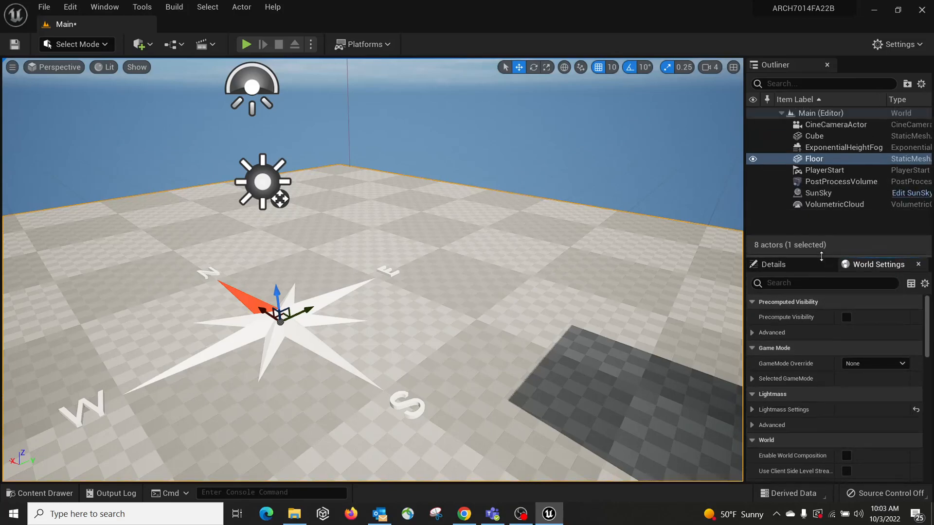
left_click(837, 170)
left_click(836, 182)
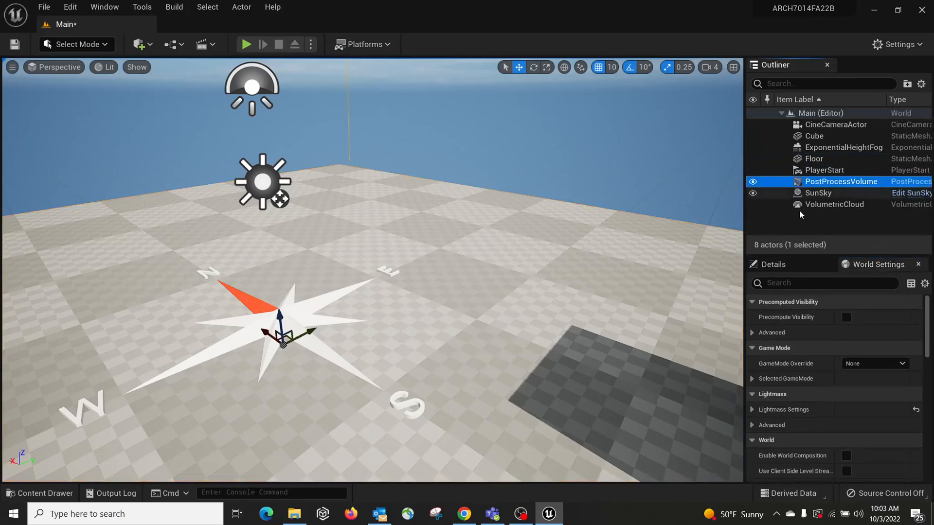
Frame the SunSky, Floor and Cube actors in turn and raise the Cube above the floor to a Z location of about 110.
double_click(829, 193)
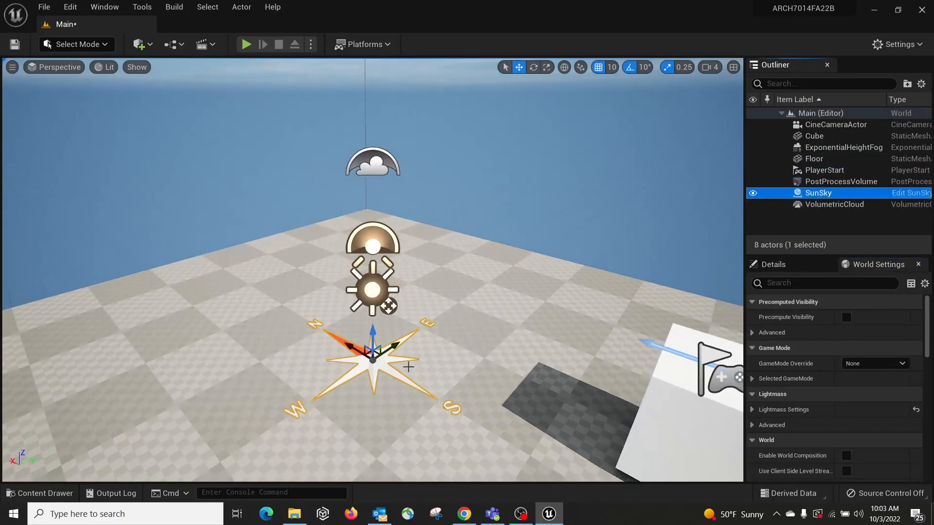
double_click(813, 158)
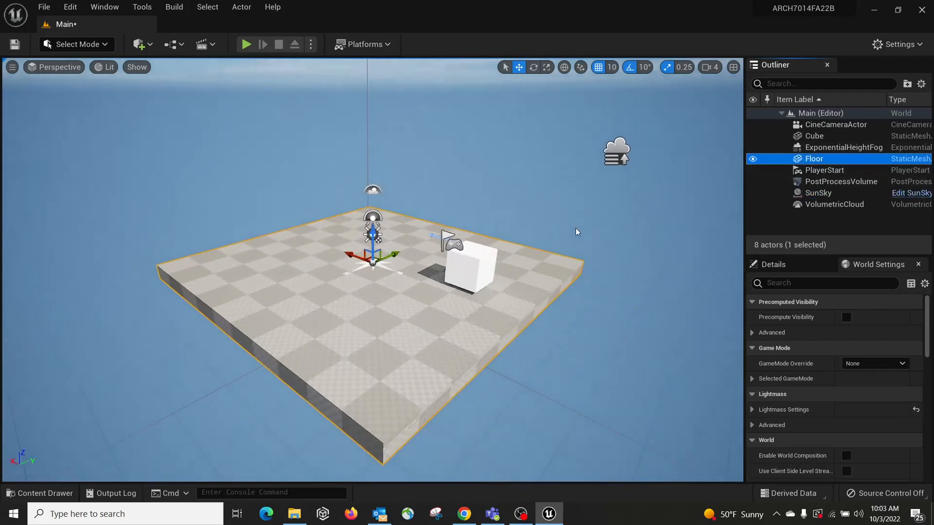
left_click(839, 135)
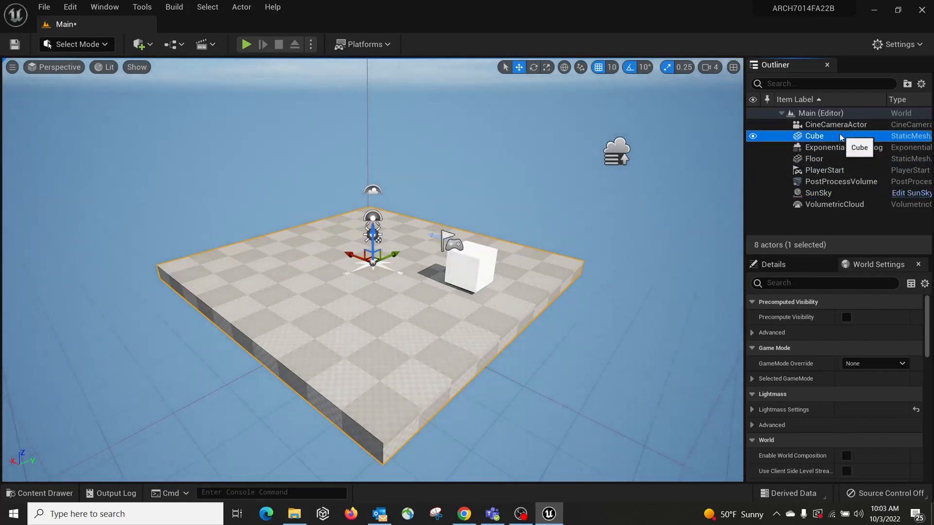
key("f")
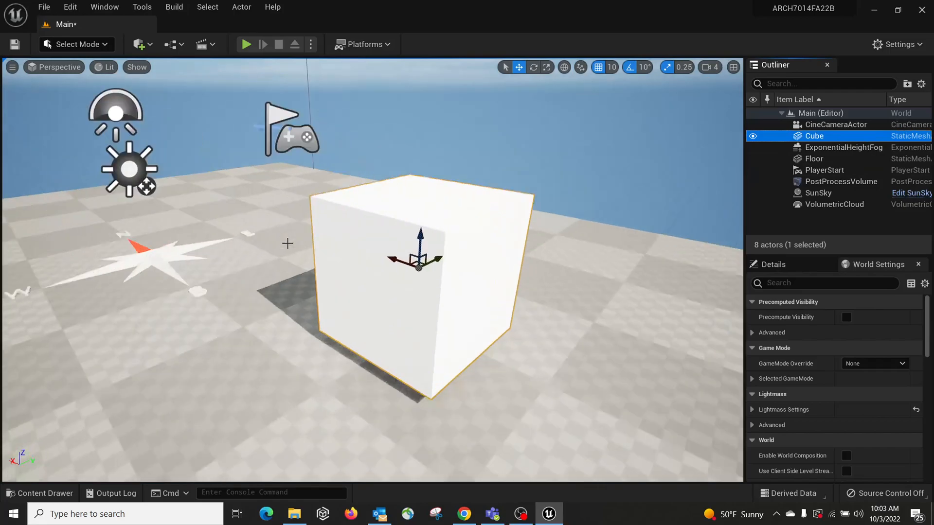
scroll(290, 241, "down", 5)
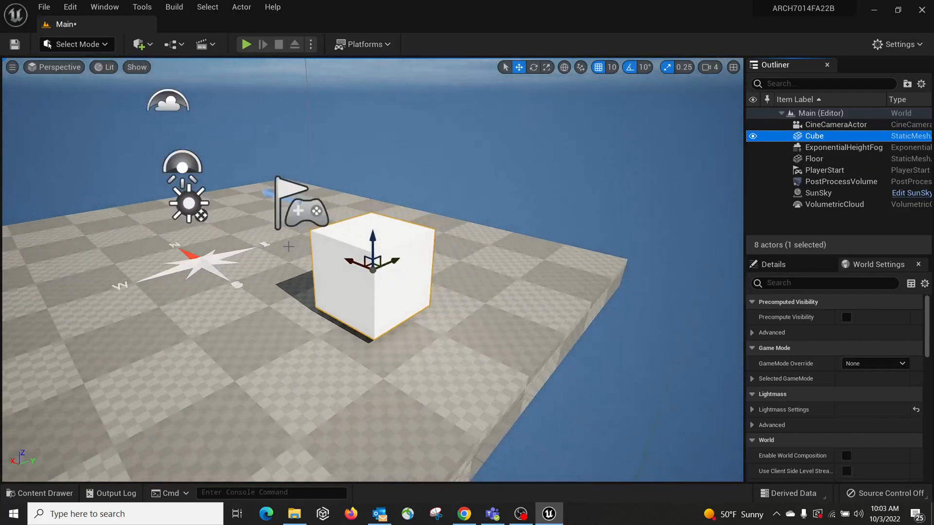
left_click_drag(372, 234, 373, 209)
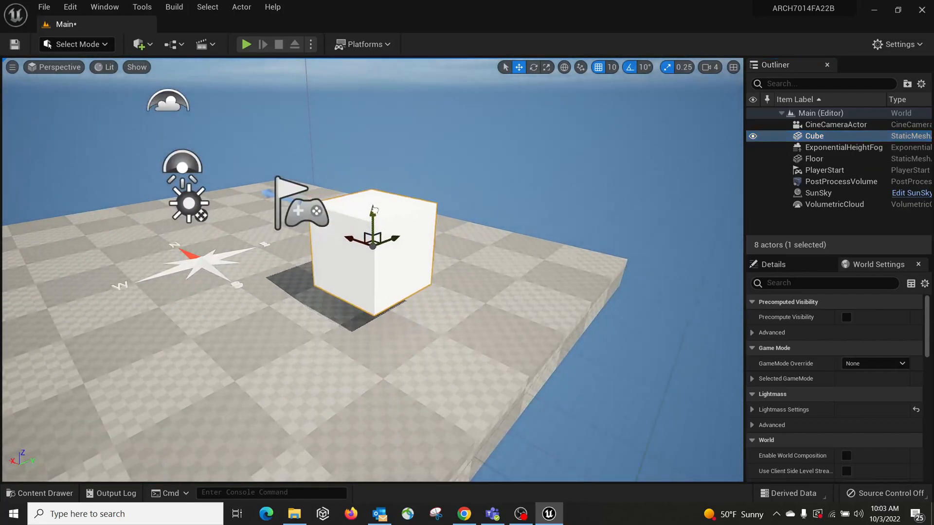
Bring up the Details and look at the properties of the ExponentialHeightFog, Floor, PlayerStart, PostProcessVolume and SunSky actors in turn.
left_click(815, 159)
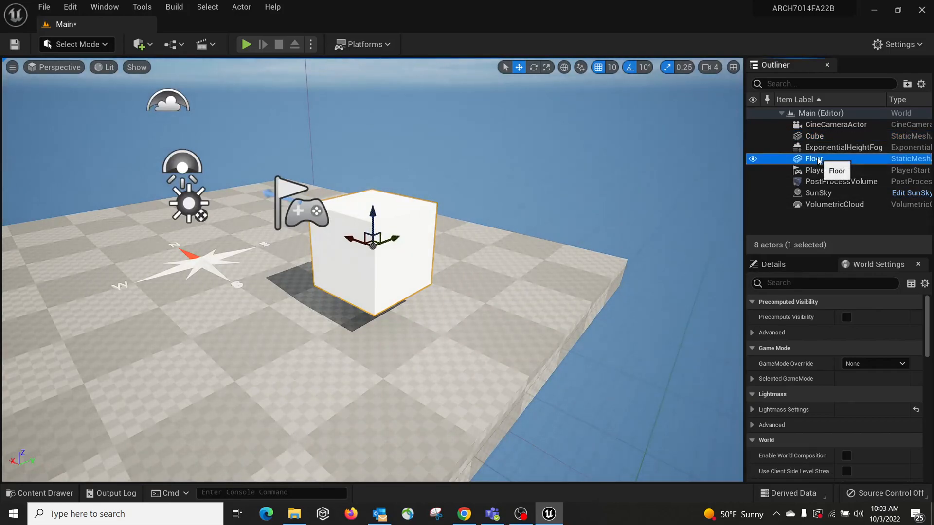
left_click(830, 147)
left_click(774, 264)
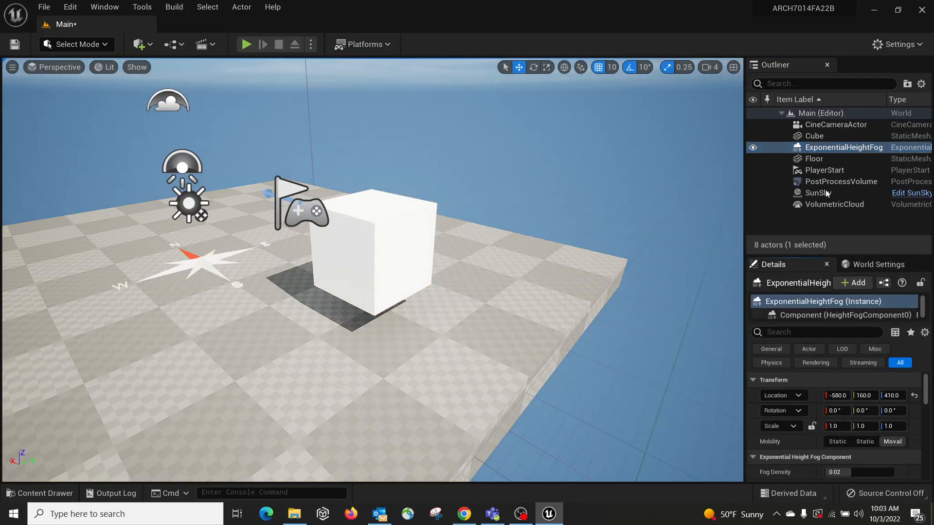
left_click(815, 159)
left_click(824, 170)
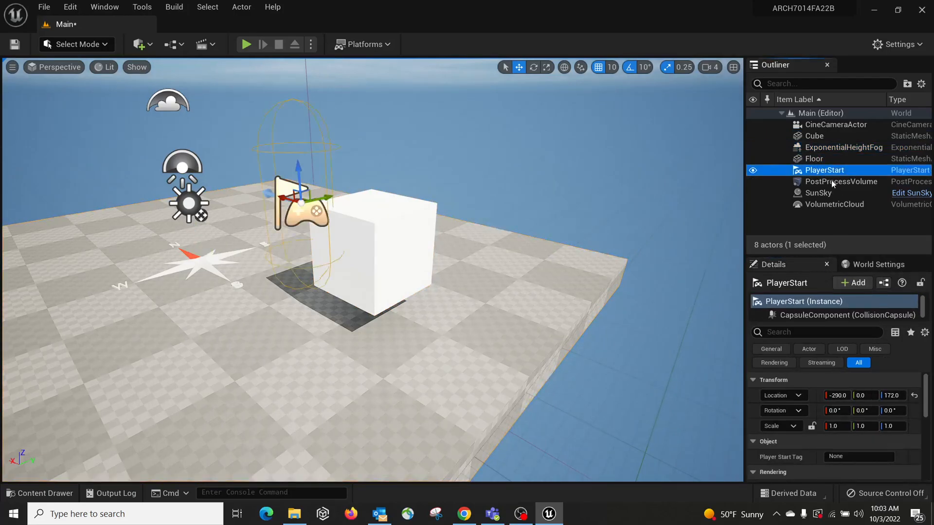
left_click(827, 183)
left_click(826, 193)
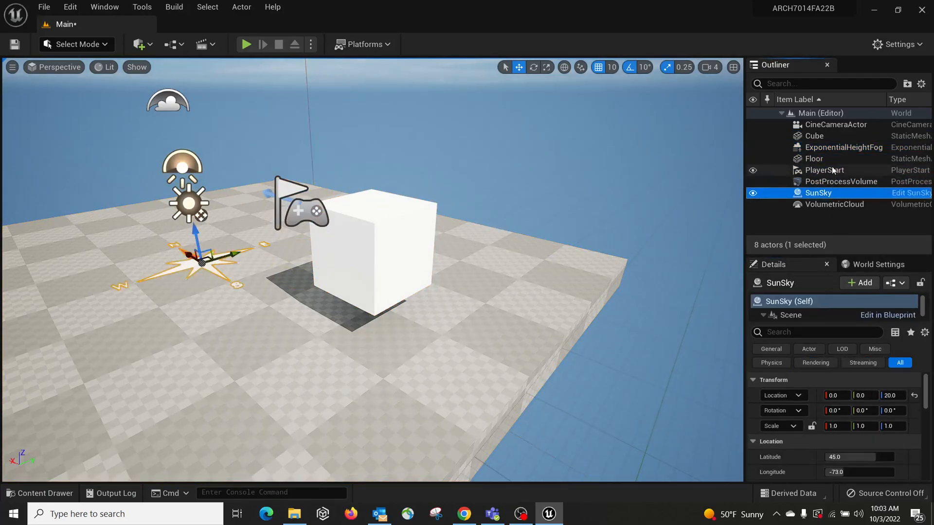
left_click(826, 159)
Review the Cube's details from Transform through Static Mesh and Materials to the Physics options.
left_click(815, 136)
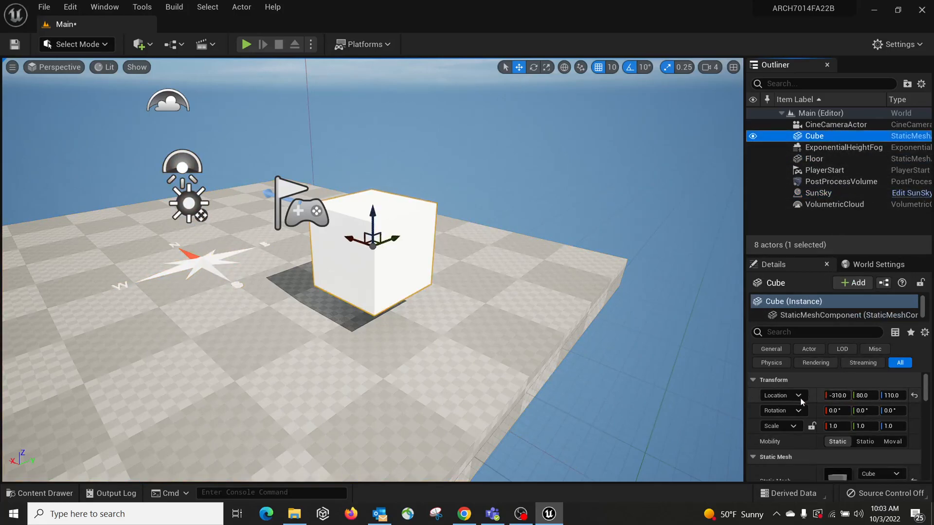
scroll(786, 392, "down", 2)
scroll(786, 385, "up", 2)
scroll(789, 395, "down", 3)
scroll(793, 395, "down", 4)
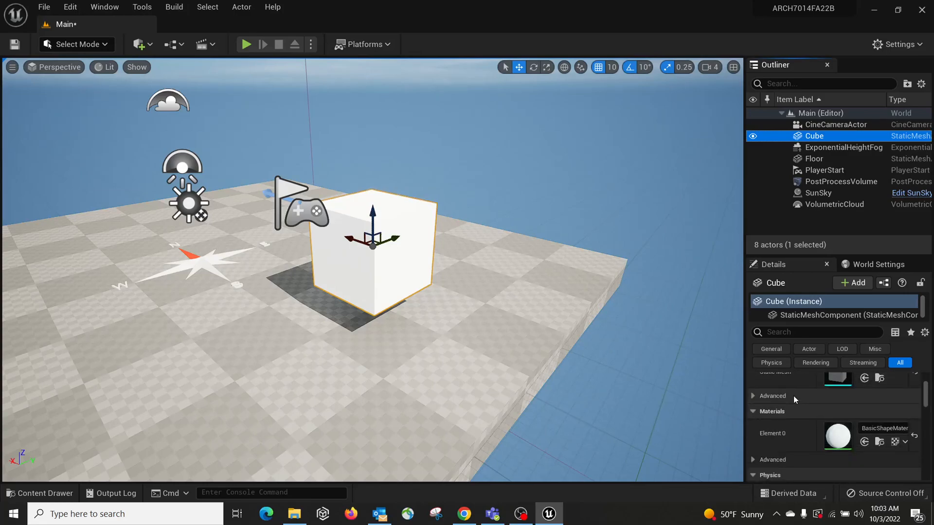
scroll(795, 397, "down", 4)
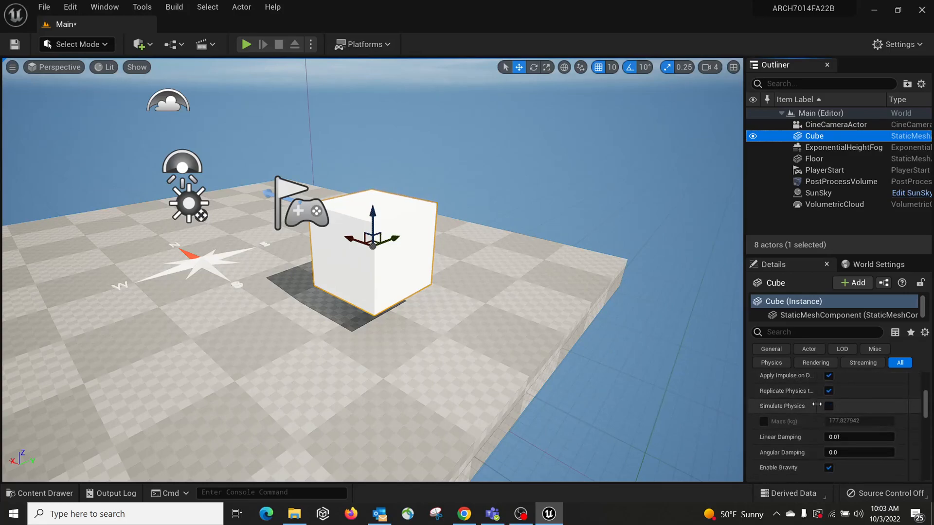
Review the details of the PlayerStart actor.
left_click(834, 171)
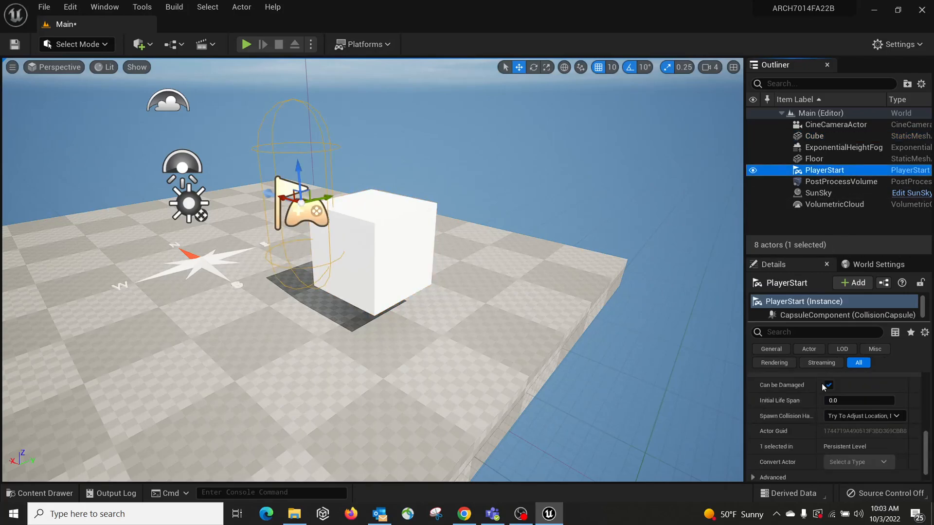
scroll(820, 402, "down", 1)
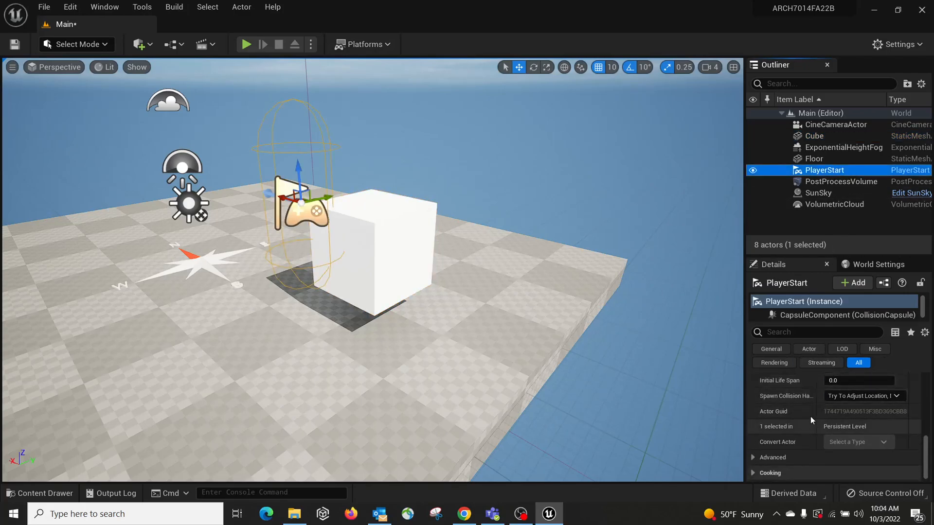
scroll(812, 418, "up", 3)
Compare the SunSky actor's own properties with those of its Scene component, dismissing the Outlook notification.
left_click(841, 190)
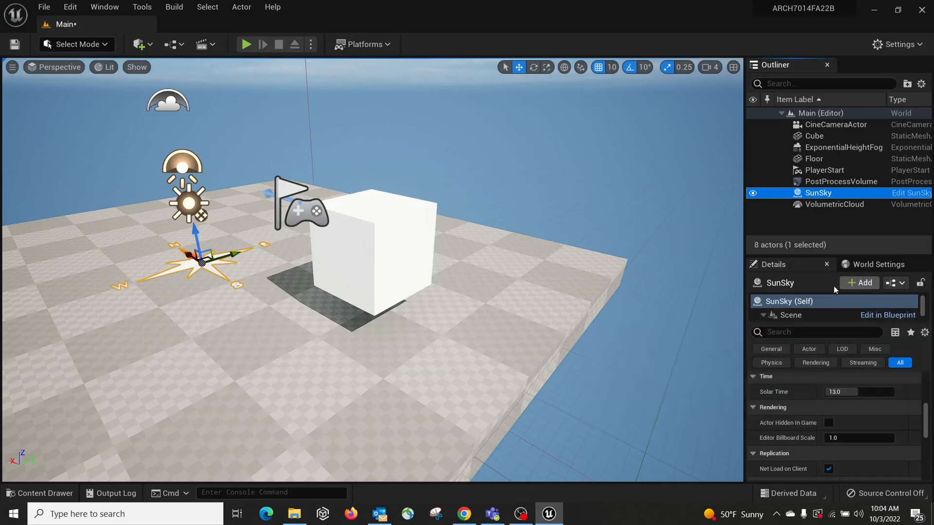
right_click_drag(544, 244, 660, 270)
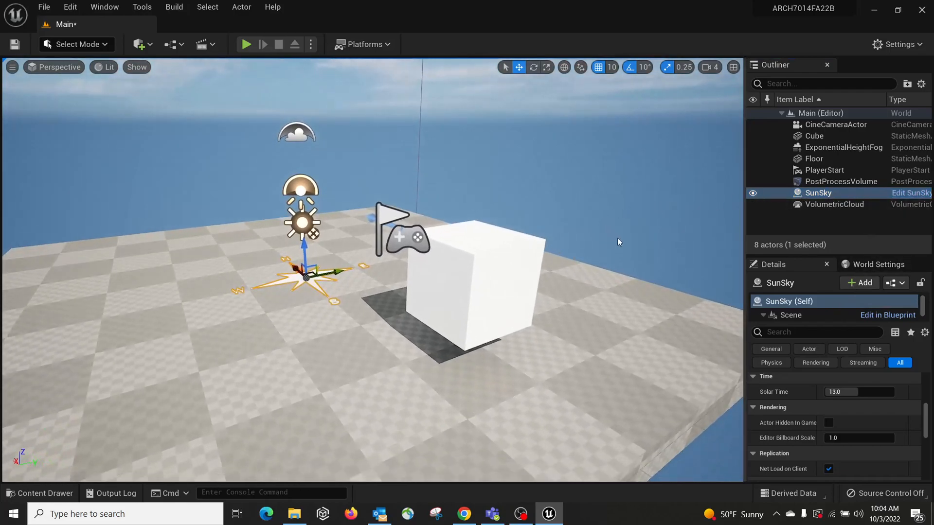
left_click(801, 314)
left_click(805, 303)
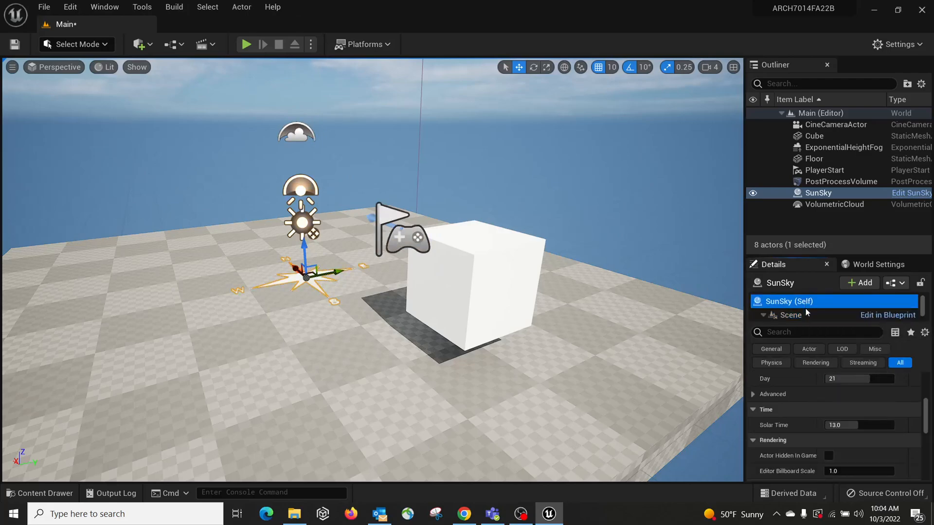
left_click(820, 315)
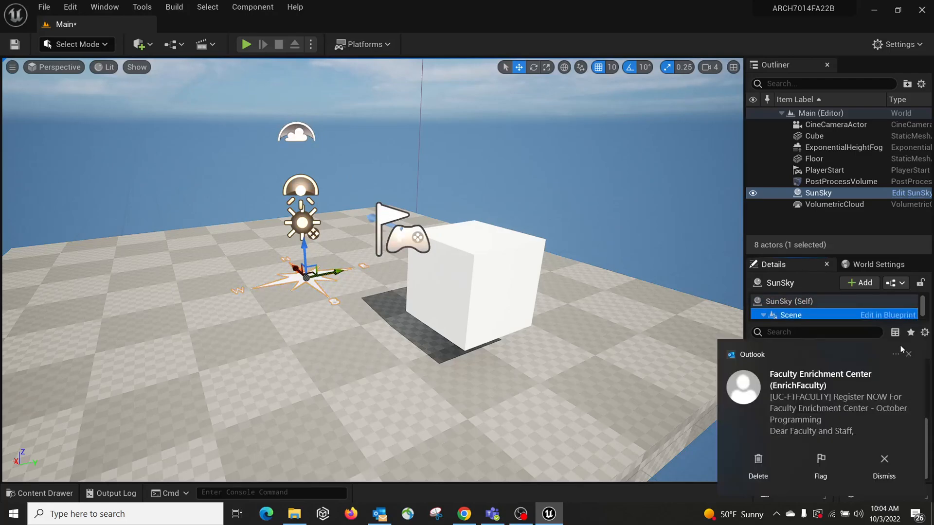
left_click(907, 354)
left_click(795, 301)
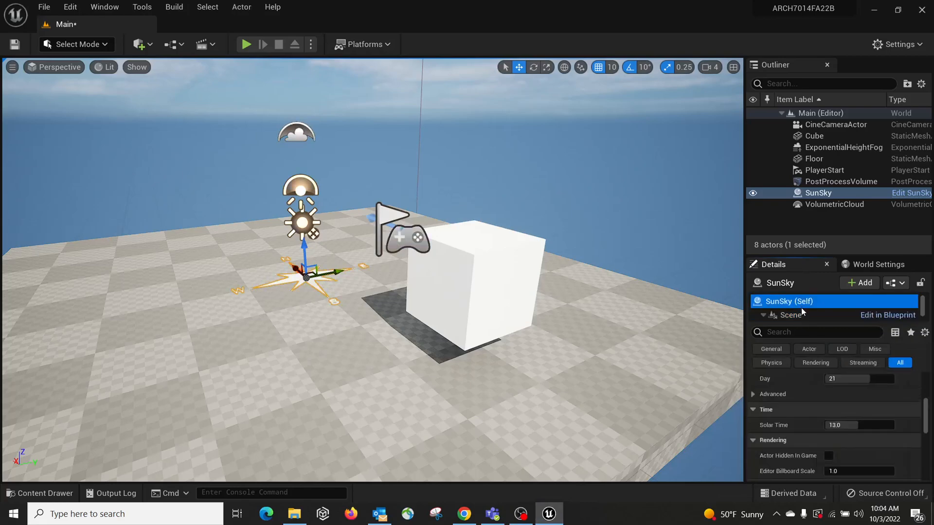
left_click(802, 316)
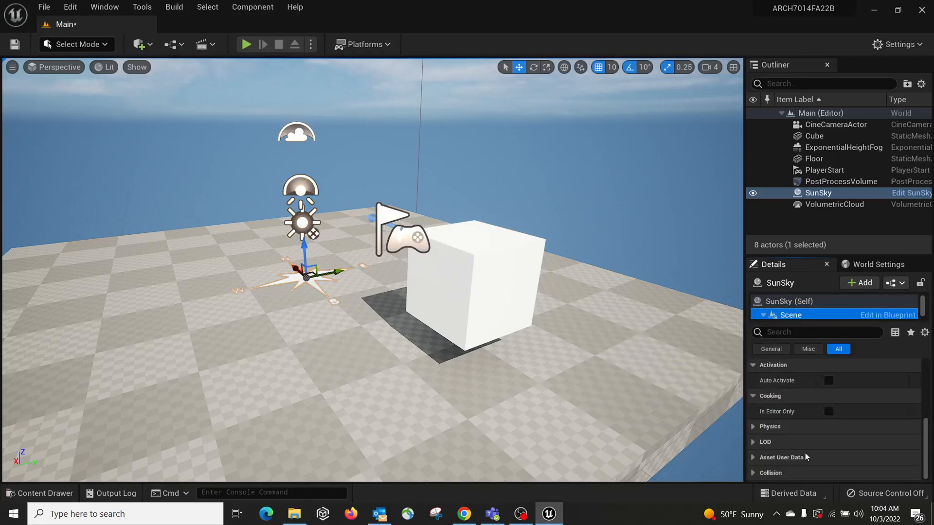
left_click(797, 302)
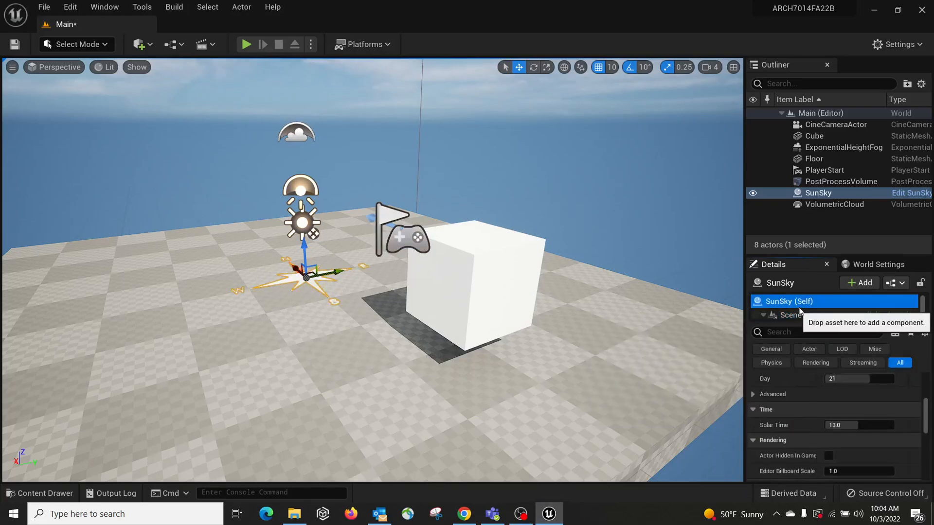
Examine SunSky's rendering, location and date settings and the Transform and Rendering settings of its Scene component.
scroll(875, 416, "down", 3)
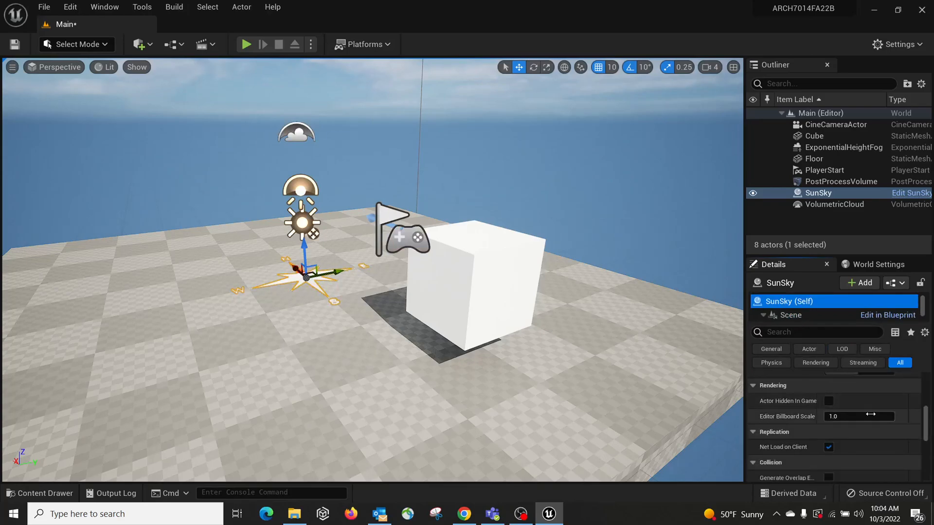
scroll(872, 415, "up", 5)
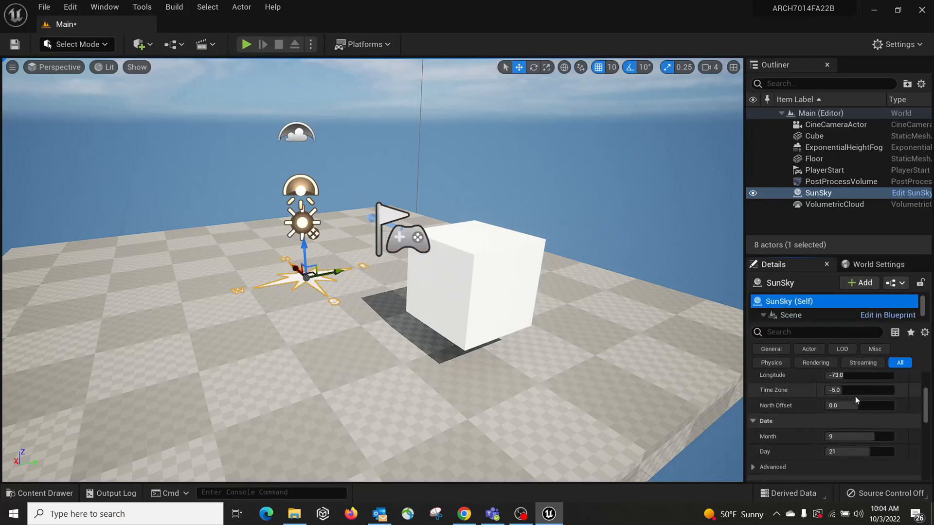
left_click(789, 312)
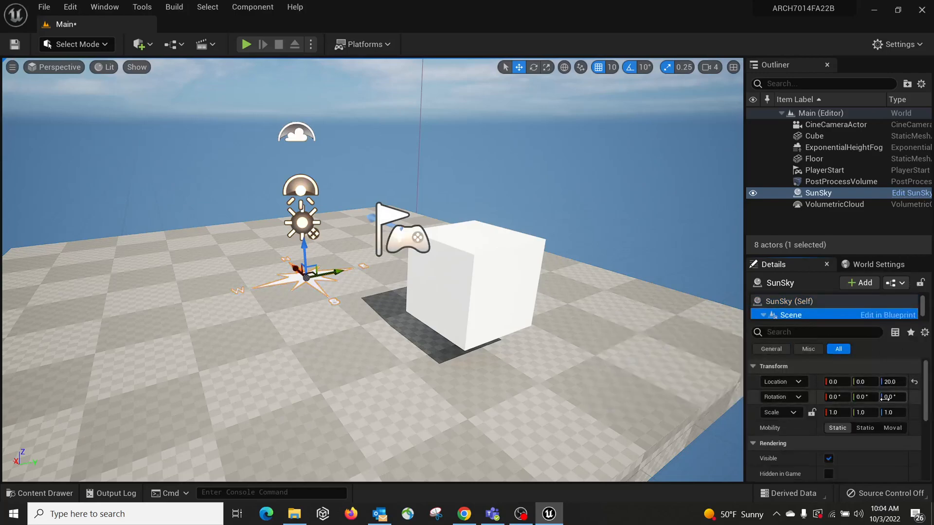
scroll(883, 400, "down", 3)
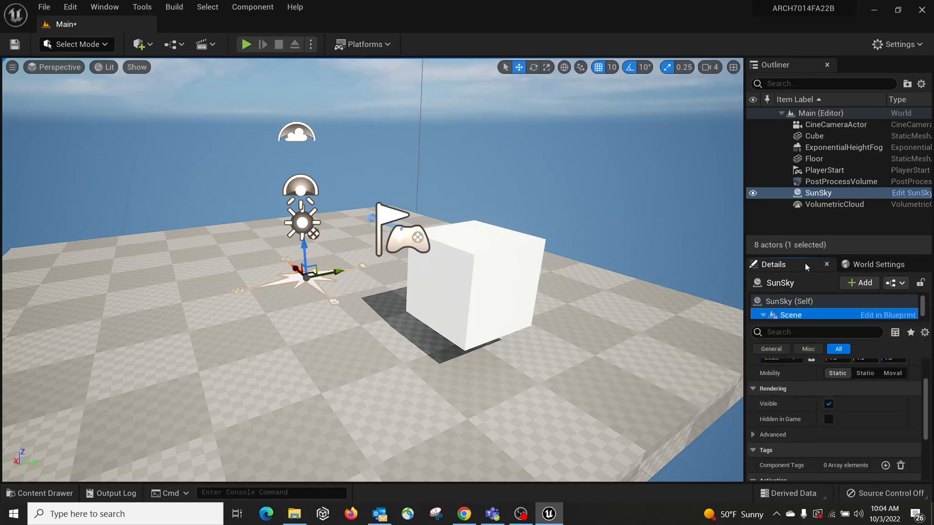
View the details of the Floor and the Cube, and check the GameMode Override choices in the World Settings without changing them.
left_click(813, 159)
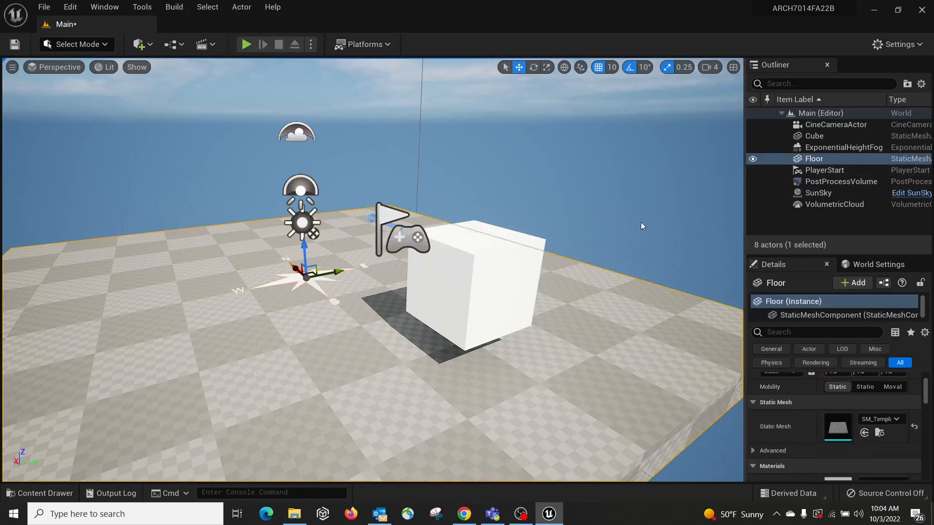
left_click(457, 278)
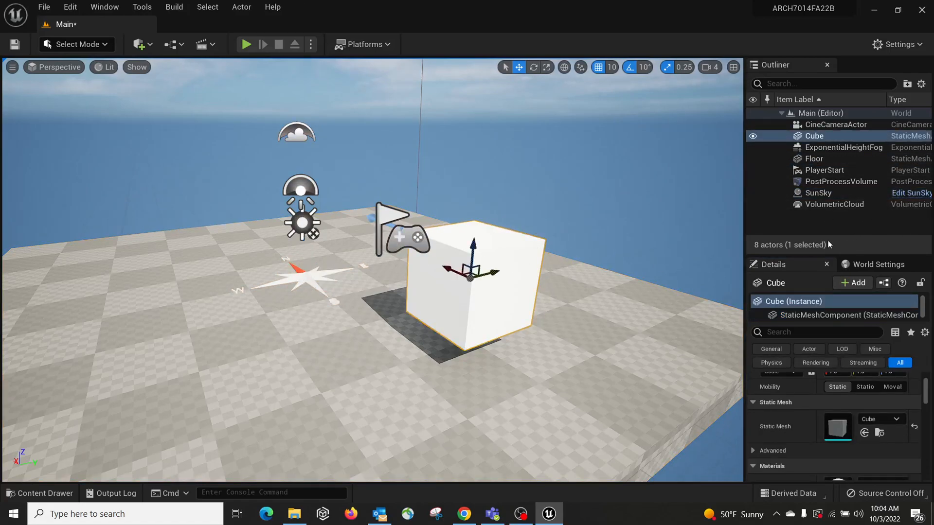
left_click(870, 264)
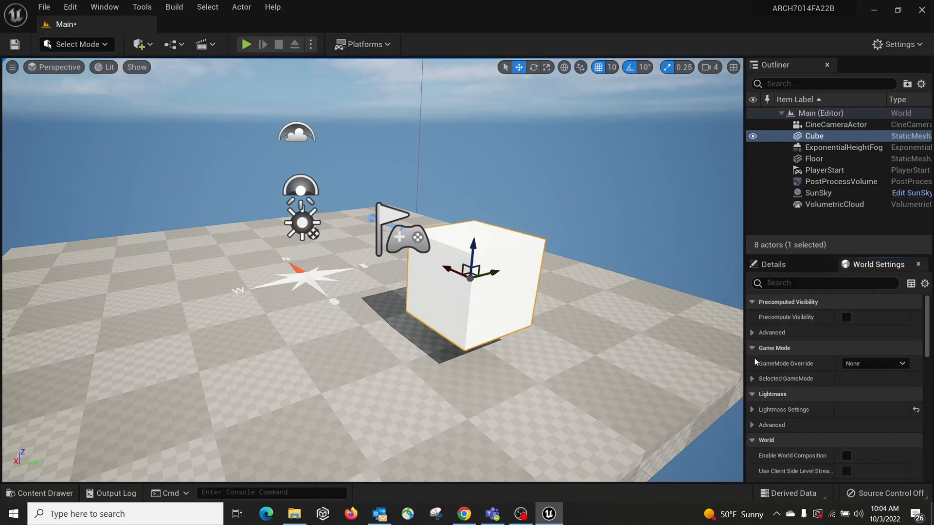
left_click(866, 364)
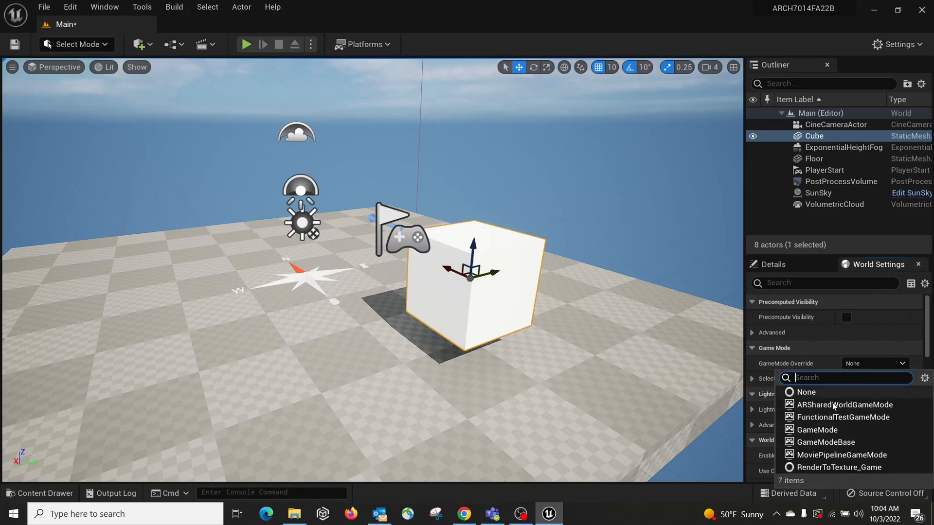
left_click(664, 217)
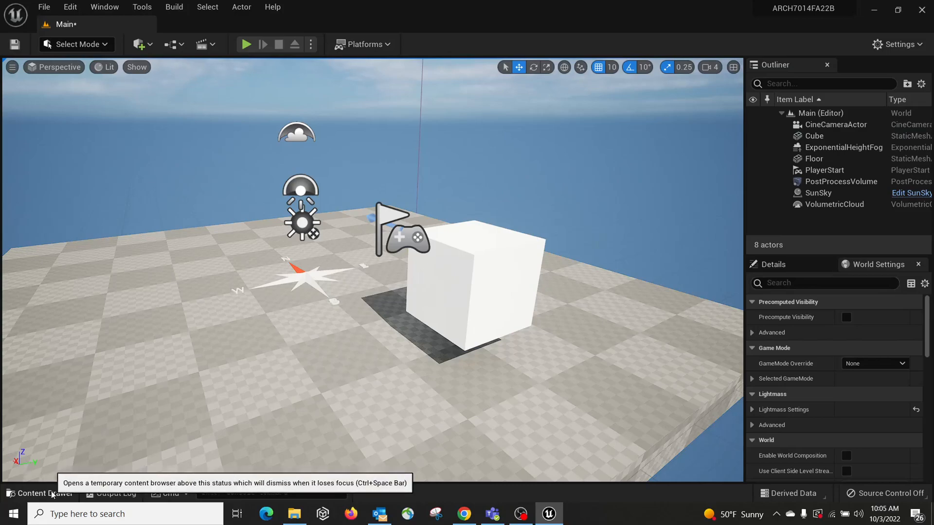
Dock the Content Drawer in the layout at a reduced height and open its ArchvisDefault folder.
left_click(37, 493)
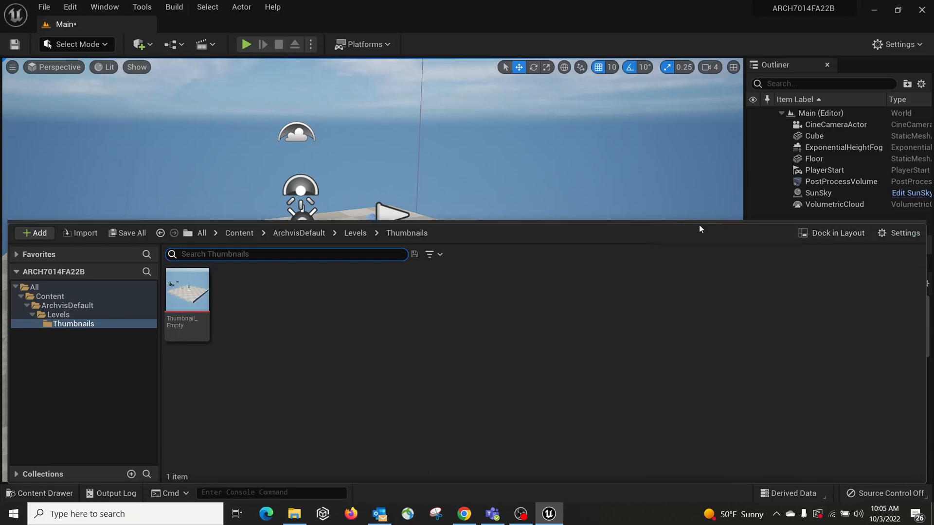
left_click_drag(698, 222, 720, 314)
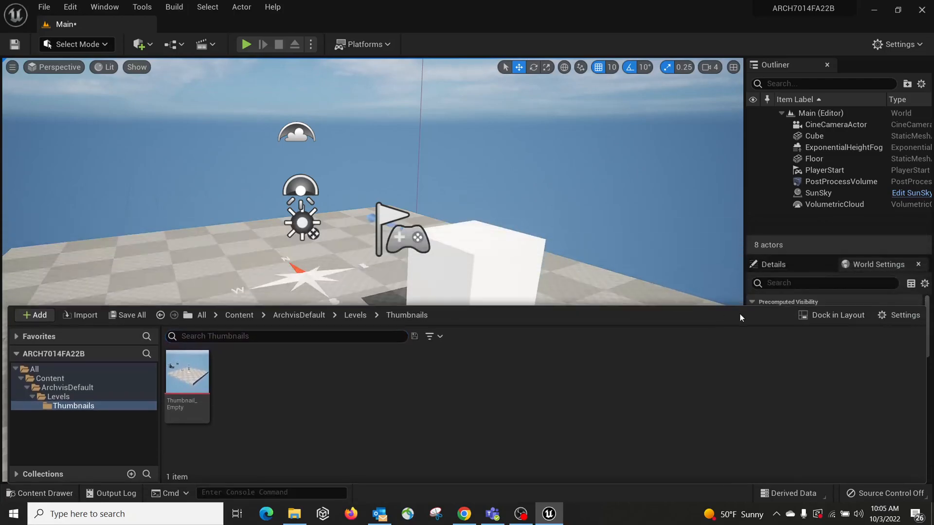
left_click(852, 316)
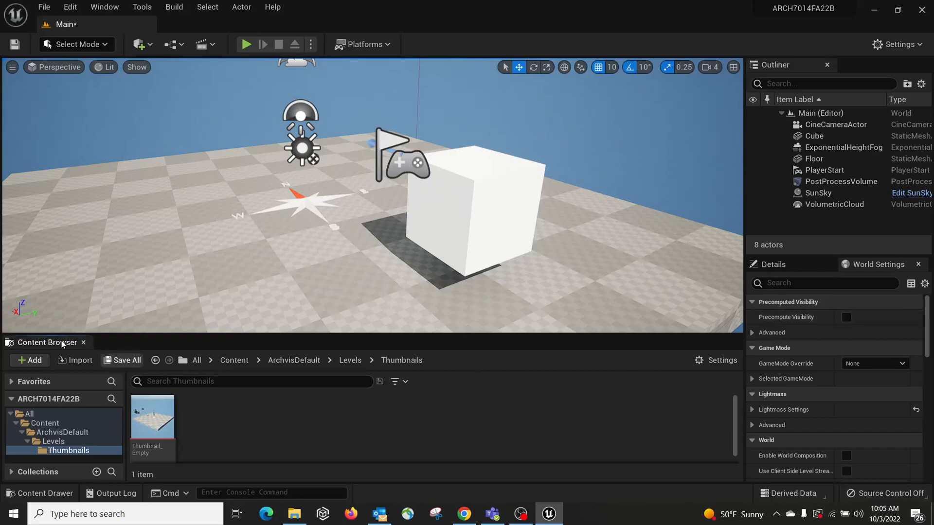
mouse_move(391, 206)
right_mouse_down()
mouse_move(379, 234)
mouse_move(383, 212)
right_mouse_up()
left_click(62, 432)
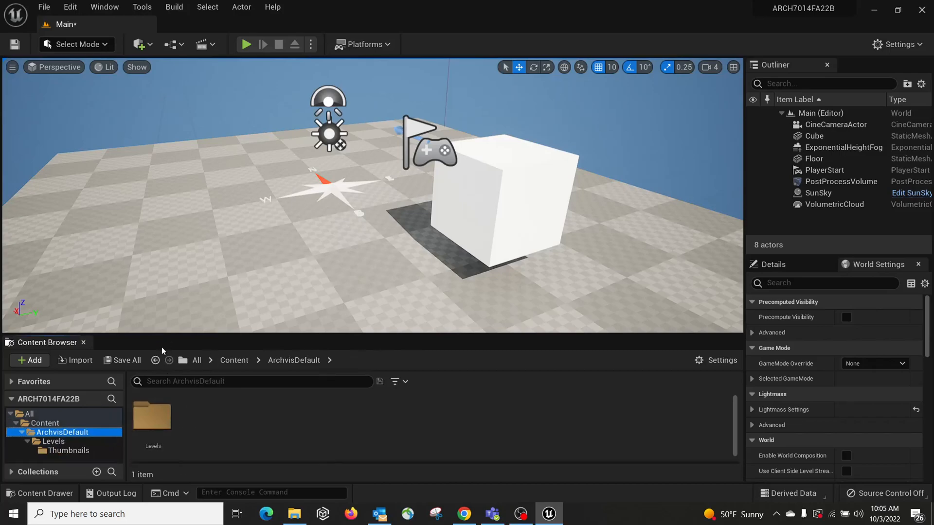
Show the Thumbnails folder, close the docked Content Browser, and briefly check the same folder in the Content Drawer.
left_click(68, 450)
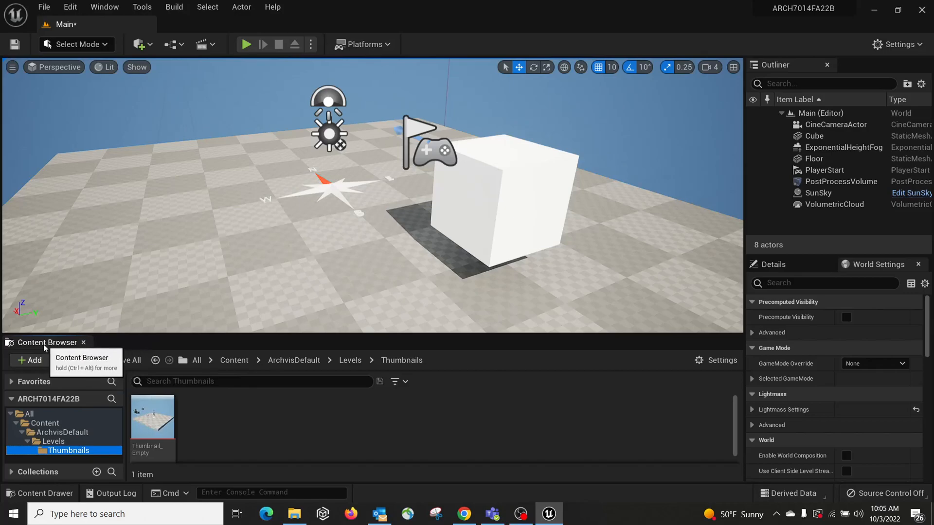
left_click(83, 342)
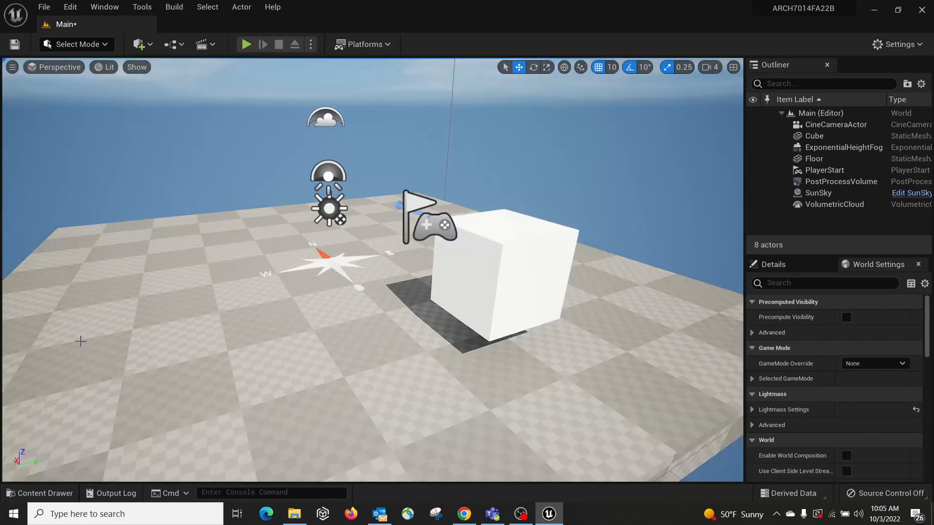
left_click(57, 495)
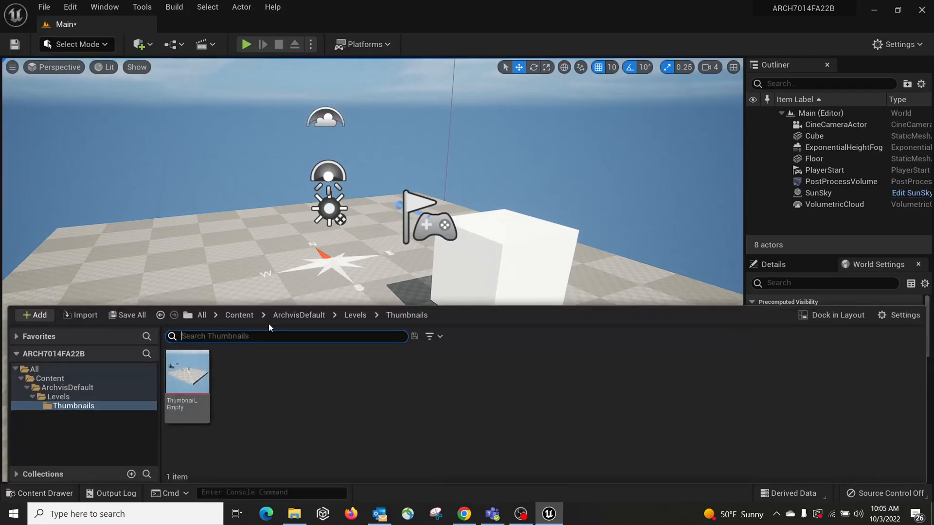
left_click(608, 188)
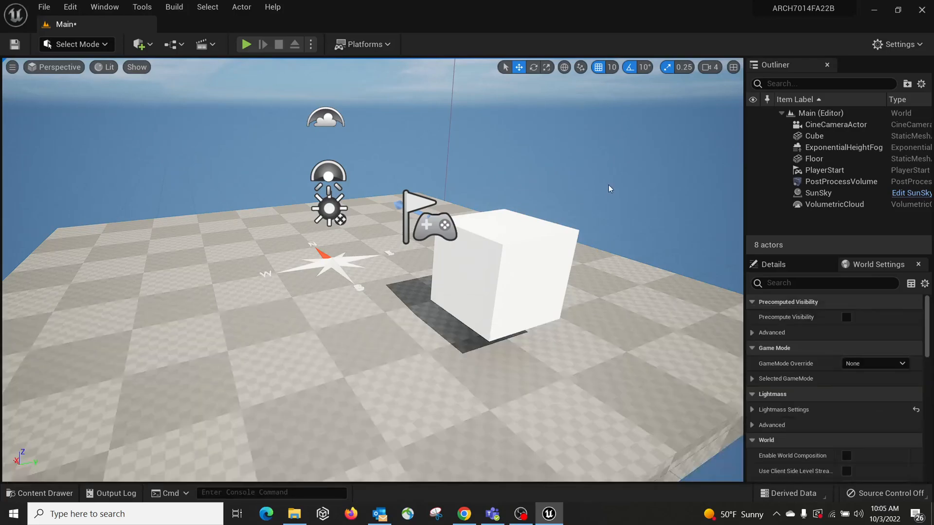
Look through the Output Log's recent entries and check the available console command types without changing the Cmd selection.
left_click(108, 493)
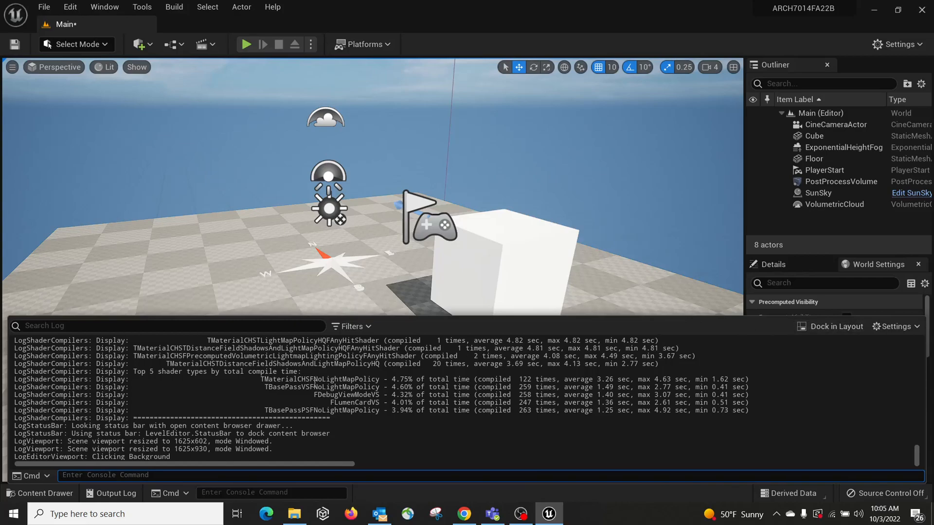
scroll(214, 418, "up", 2)
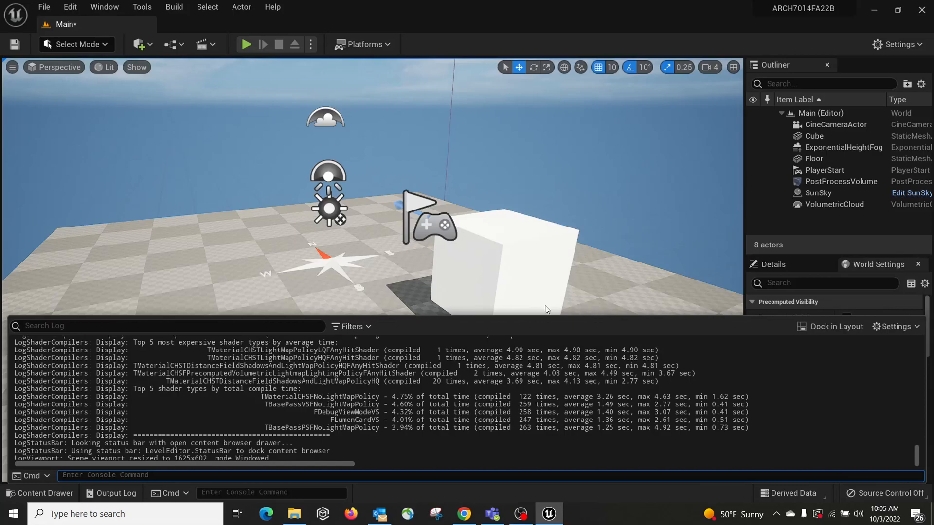
left_click(640, 233)
left_click(176, 493)
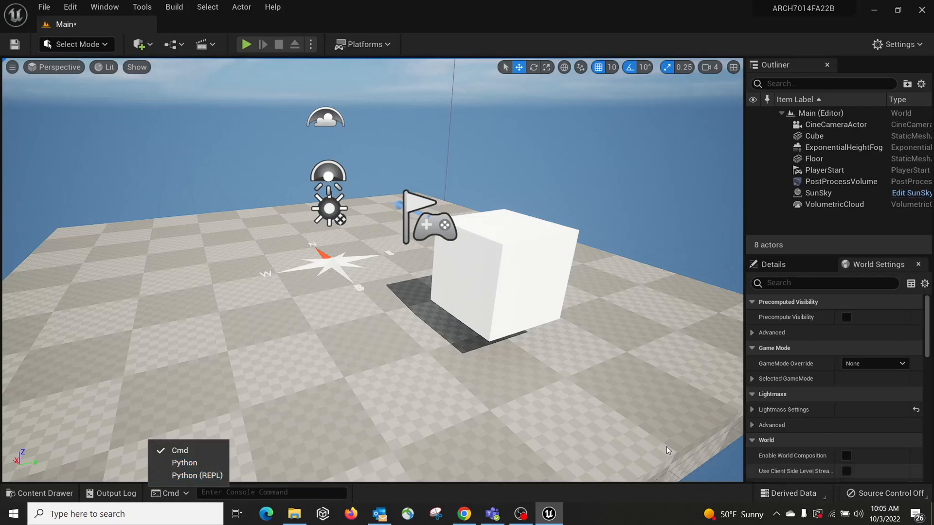
right_click_drag(550, 200, 506, 185)
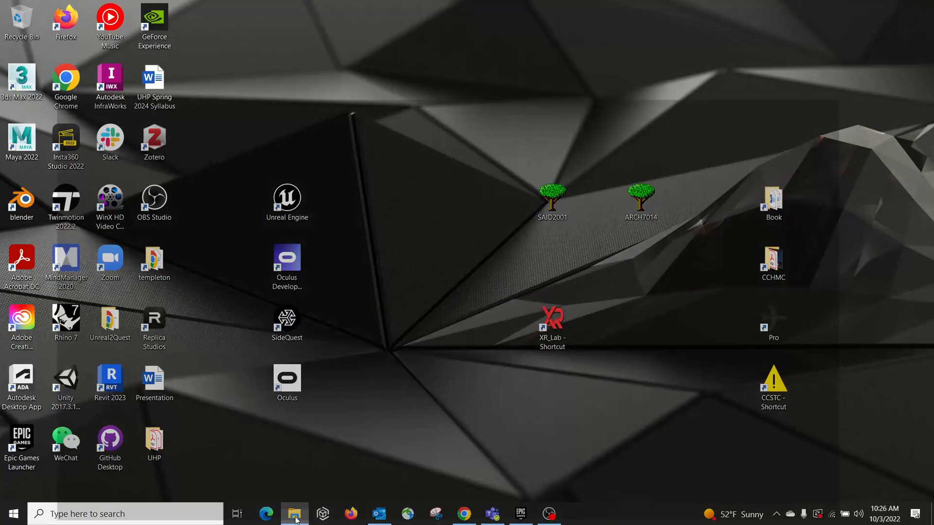
Switch to File Explorer and check the size of the ARCH7014FA22B project folder in its properties.
left_click(294, 514)
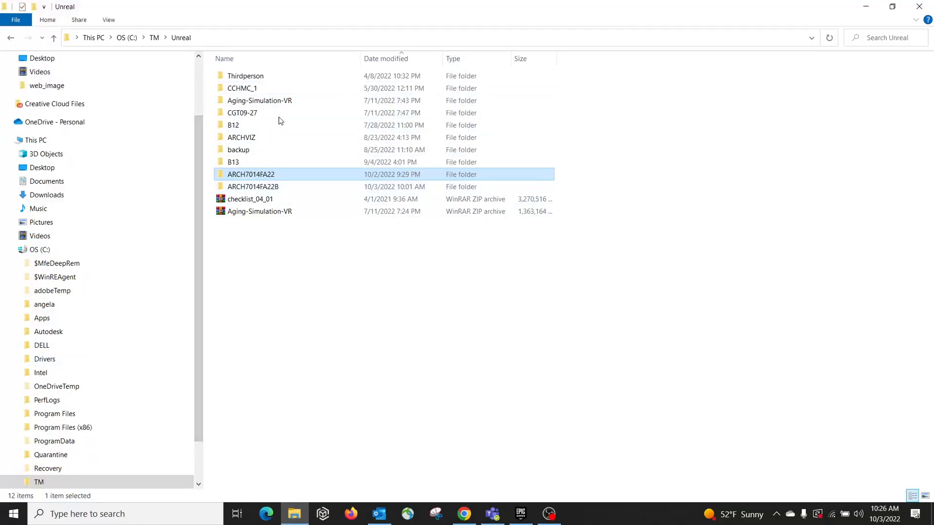
left_click(275, 188)
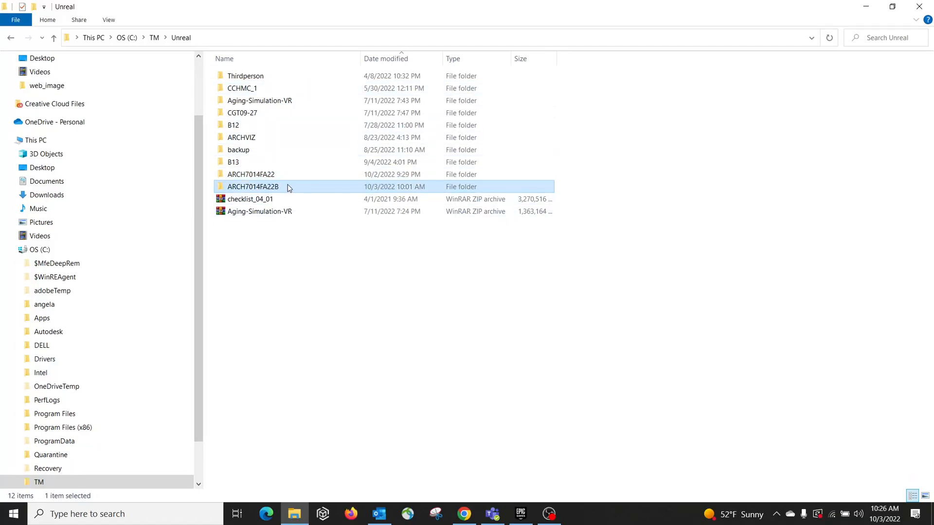
right_click(287, 190)
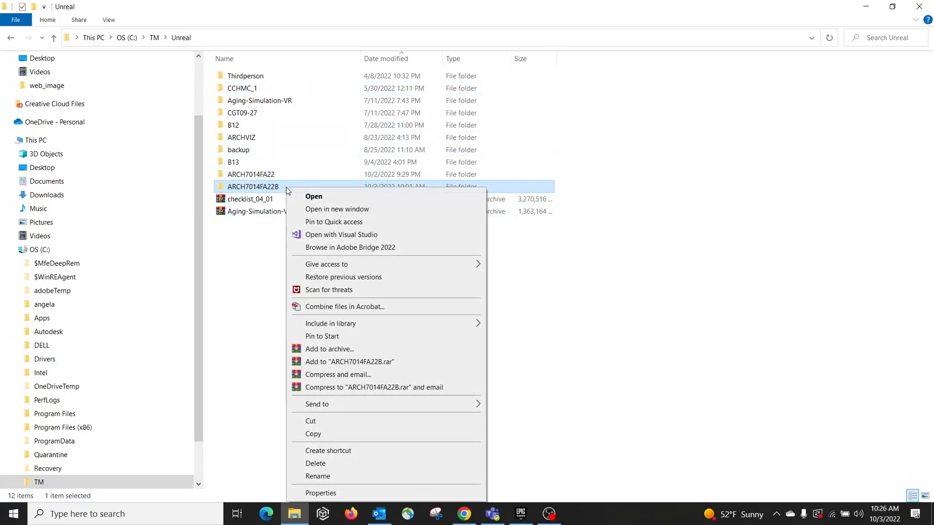
left_click(321, 493)
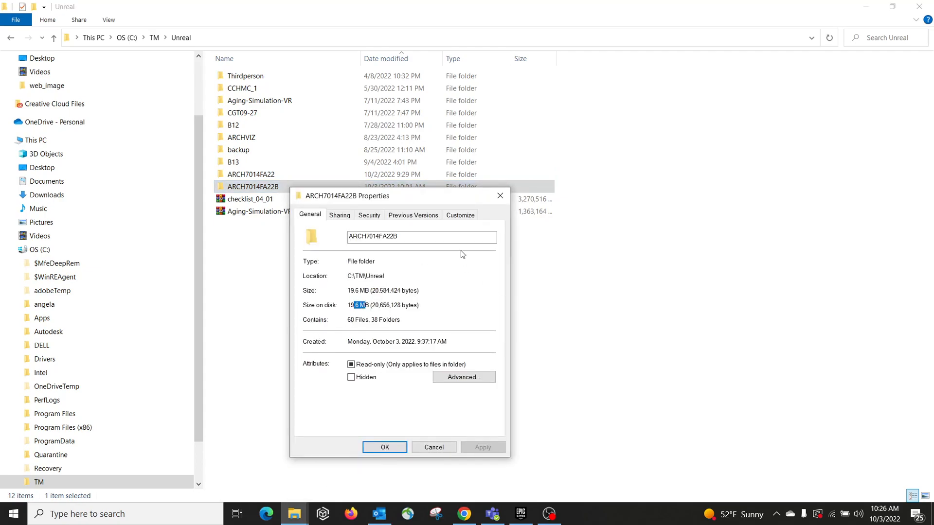
left_click(499, 196)
Browse the ARCH7014FA22B project folder and the files in its Content subfolder, and select the Saved folder.
double_click(308, 190)
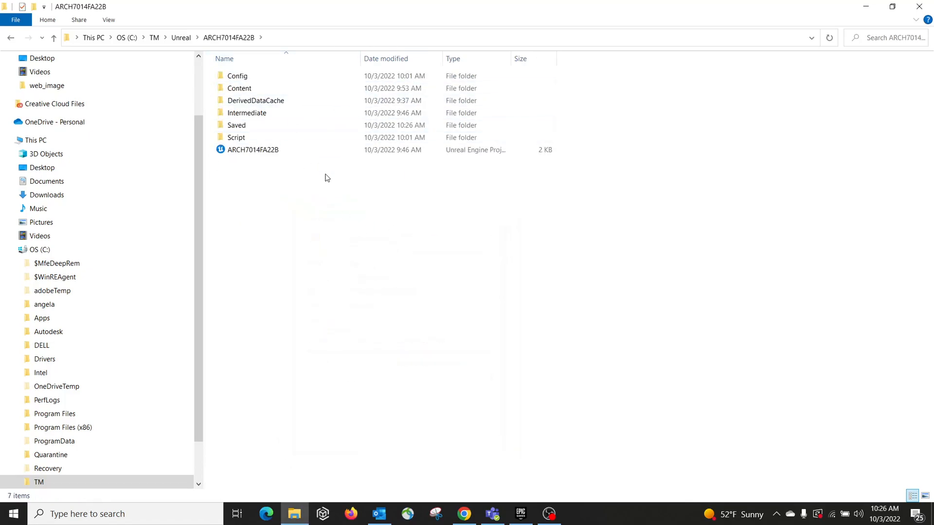
mouse_move(334, 78)
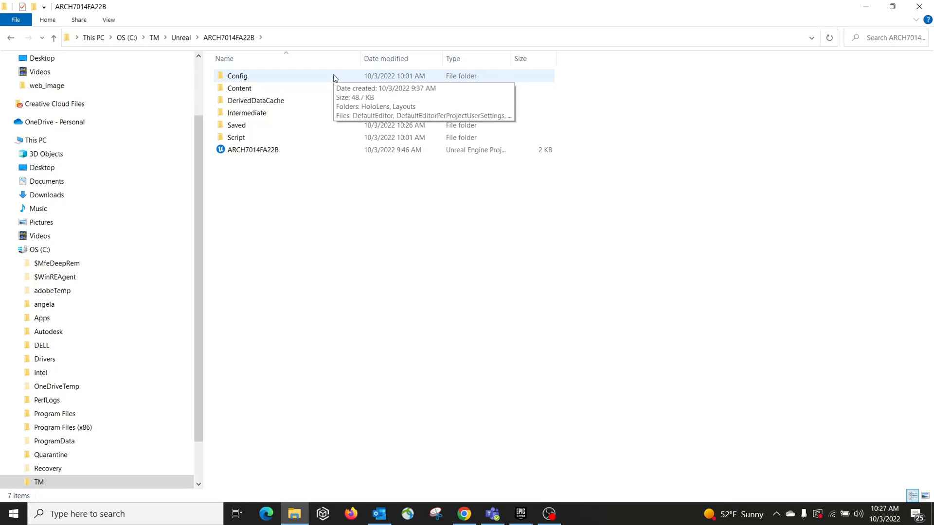
double_click(247, 90)
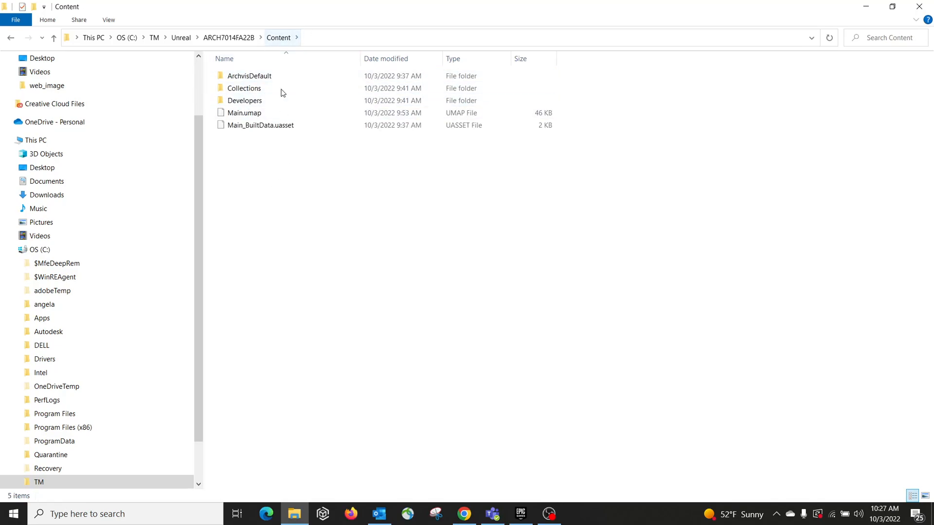
left_click(240, 38)
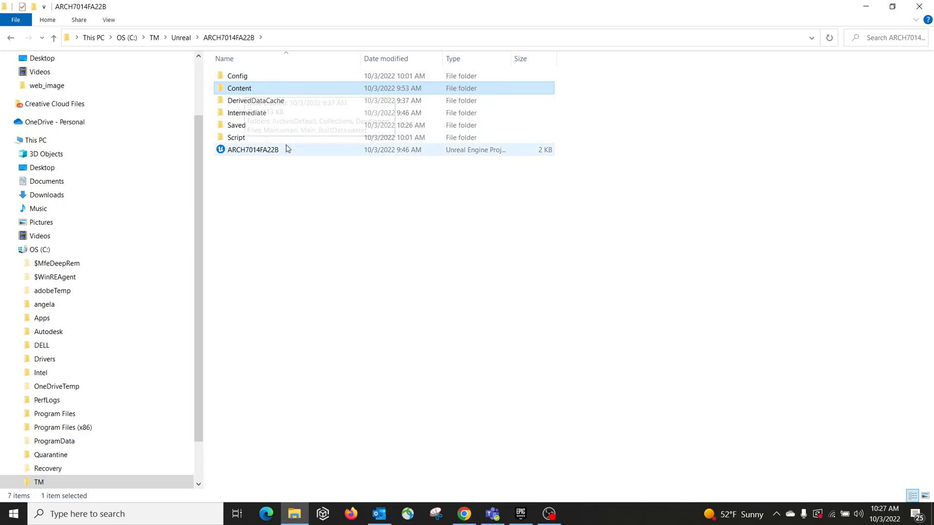
left_click(255, 129)
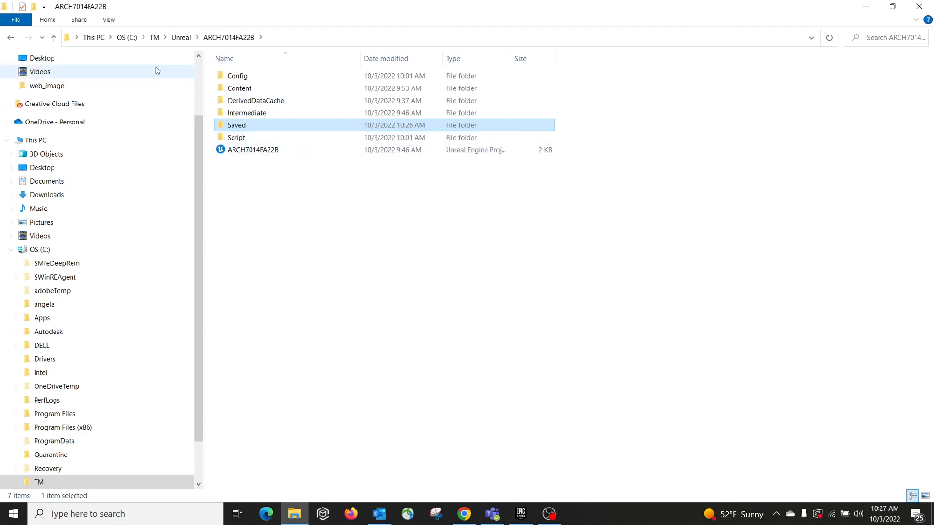
Go back to the parent Unreal folder, reopen ARCH7014FA22B and select its Unreal Engine project file.
left_click(182, 39)
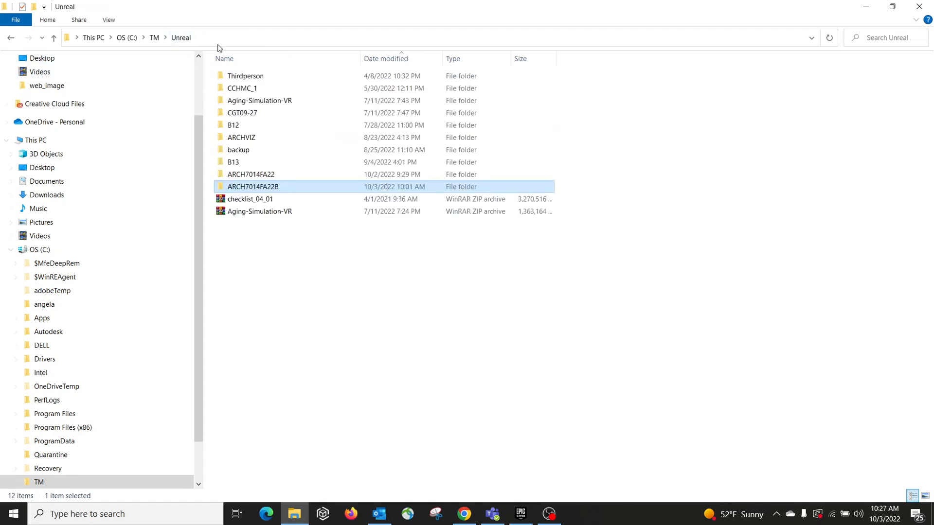
double_click(249, 188)
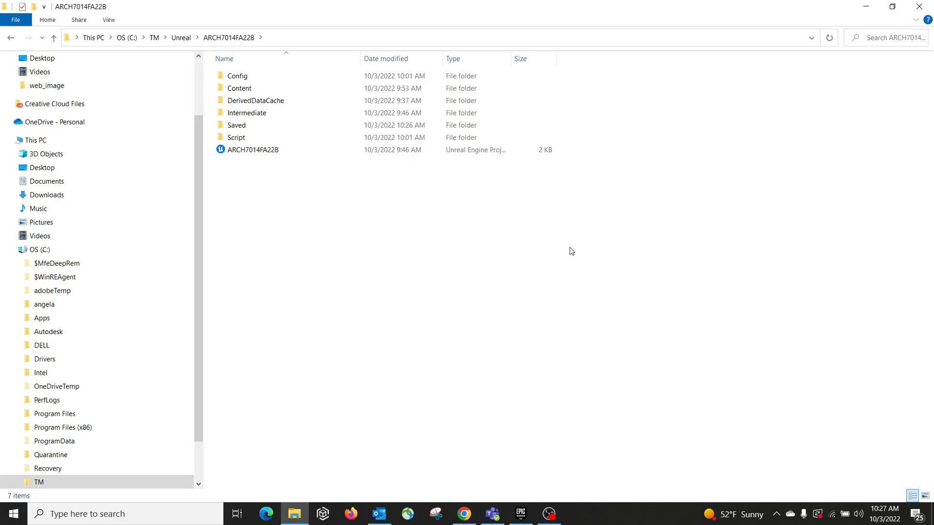
left_click(258, 152)
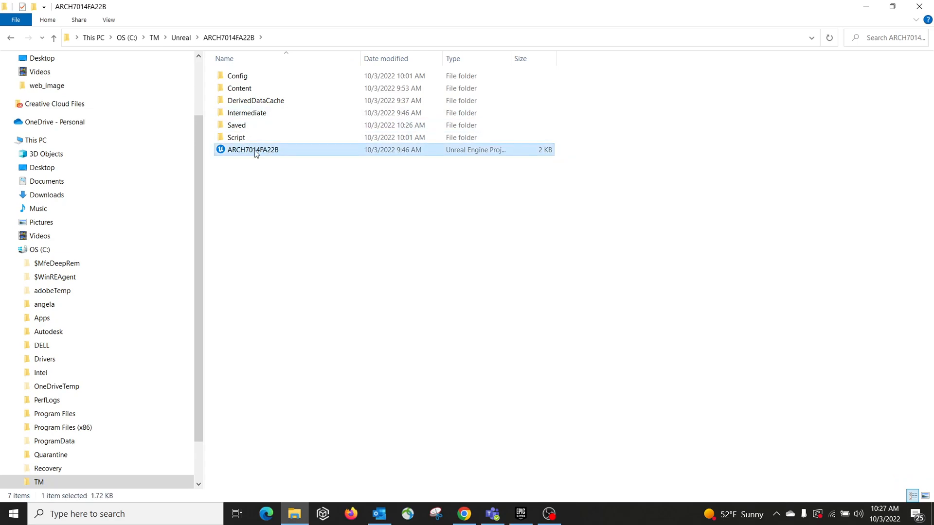